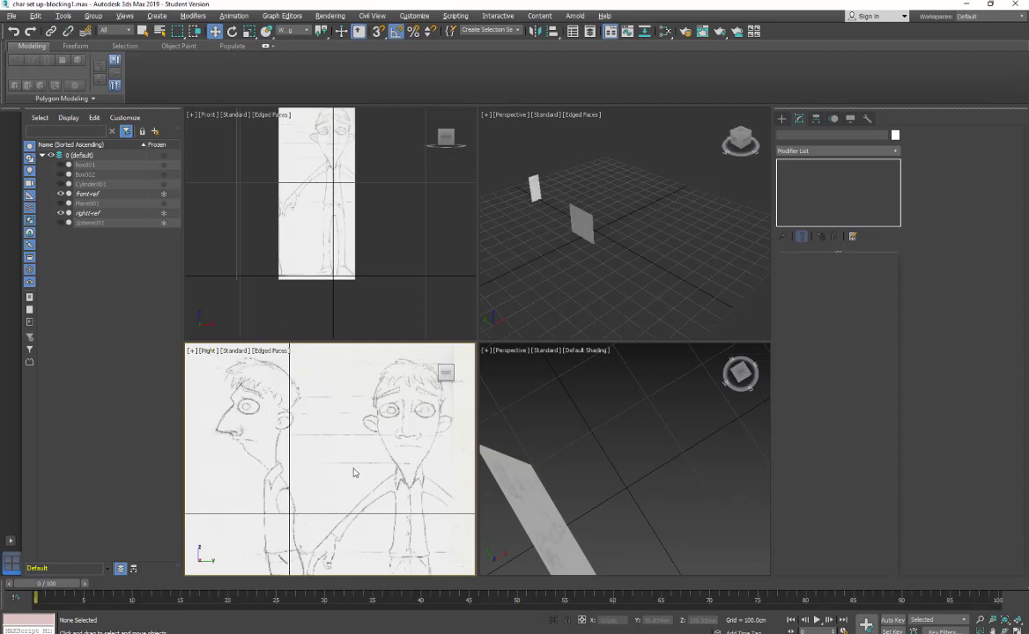
Unfreeze the rightt-ref reference plane and select it in the Right view for sub-object editing
{"action": "mouse_move", "coordinate": [323, 431]}
{"action": "middle_mouse_down"}
{"action": "mouse_move", "coordinate": [337, 459]}
{"action": "mouse_move", "coordinate": [342, 437]}
{"action": "mouse_move", "coordinate": [290, 434]}
{"action": "mouse_move", "coordinate": [304, 446]}
{"action": "middle_mouse_up"}
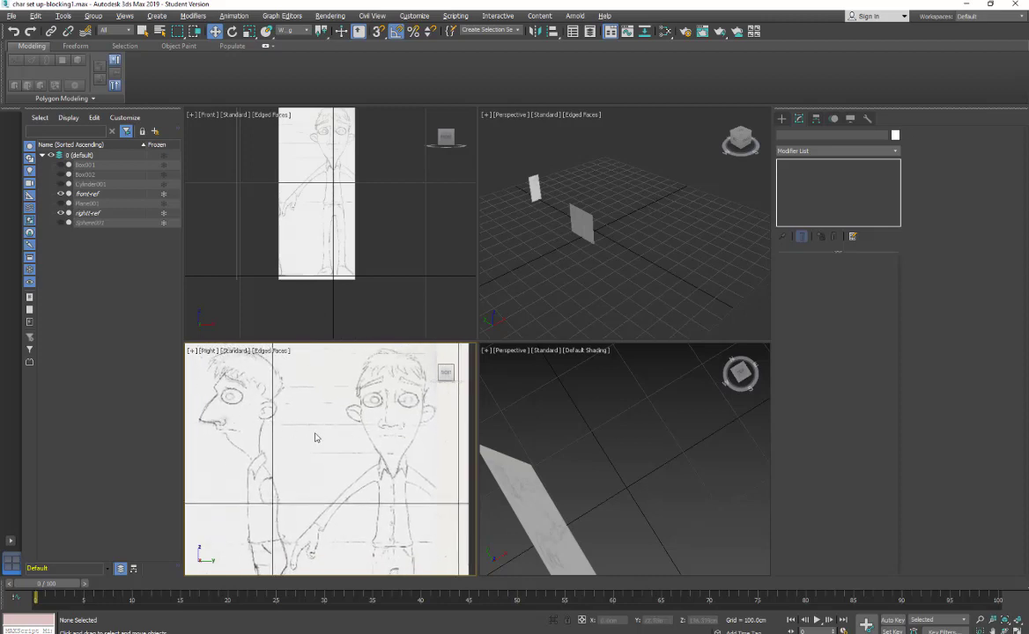
{"action": "mouse_move", "coordinate": [316, 439]}
{"action": "middle_mouse_down"}
{"action": "mouse_move", "coordinate": [324, 414]}
{"action": "mouse_move", "coordinate": [327, 425]}
{"action": "middle_mouse_up"}
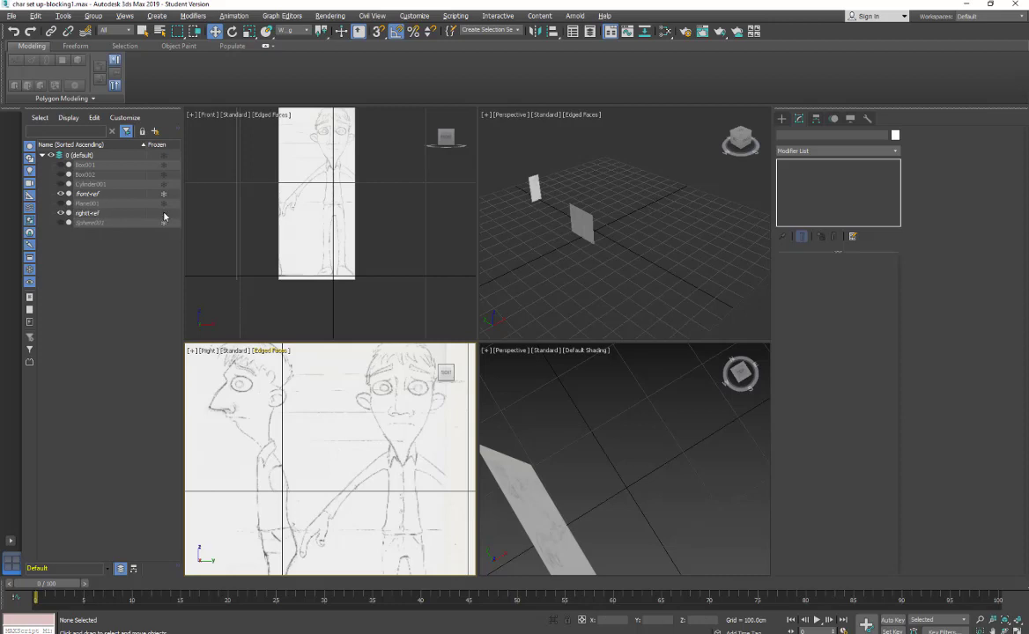
{"action": "left_click", "coordinate": [319, 428]}
{"action": "right_click", "coordinate": [365, 460]}
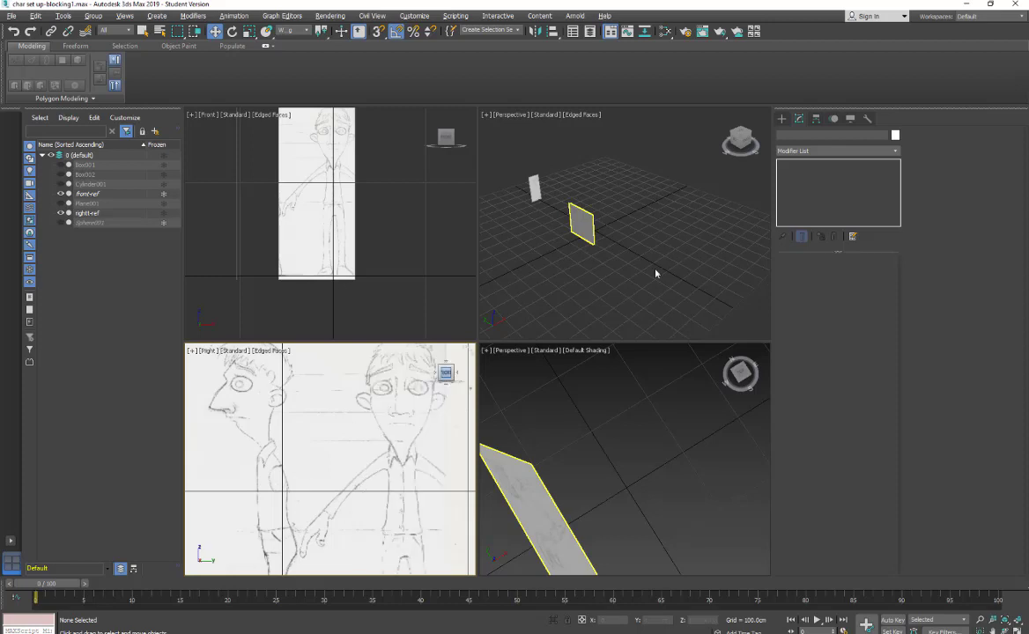
{"action": "left_click", "coordinate": [363, 398]}
{"action": "key", "text": "4"}
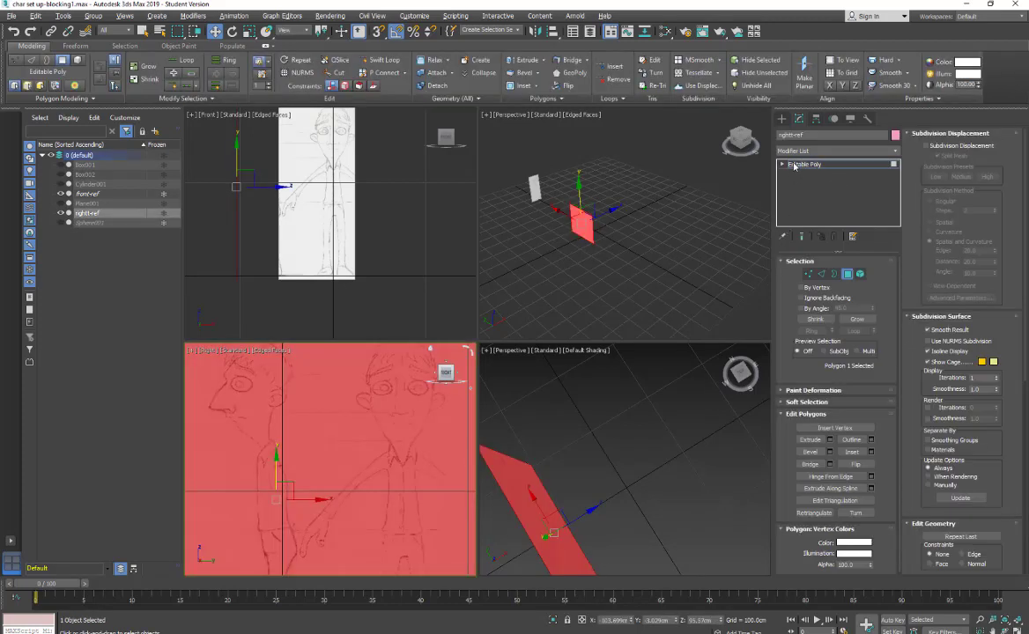
Move the right-hand edge of rightt-ref inward with Preserve UVs enabled, keeping only the side-view figure, and freeze the plane again
{"action": "left_click", "coordinate": [821, 273]}
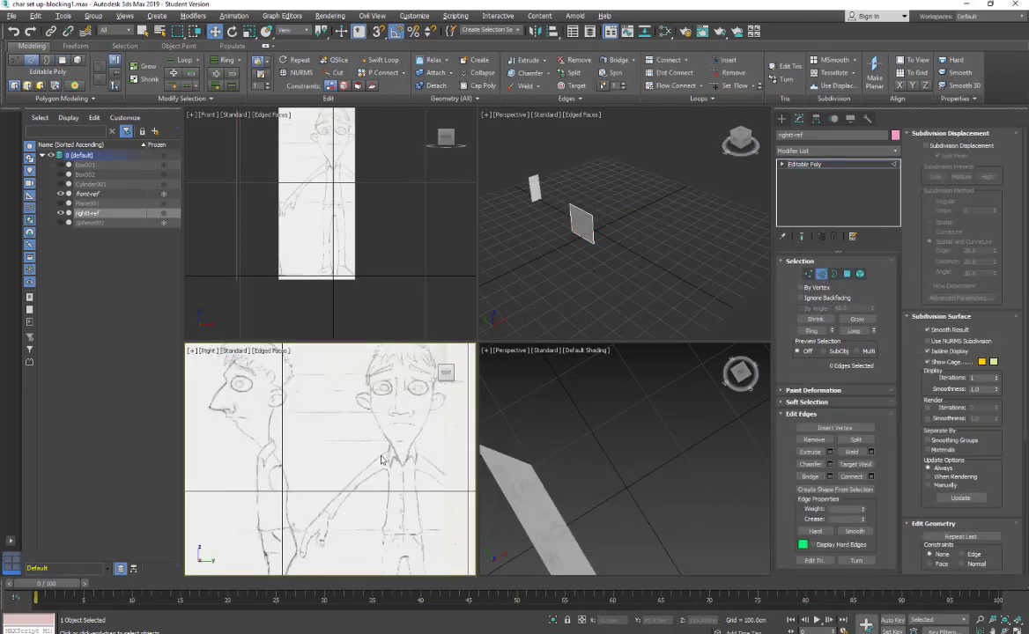
{"action": "key", "text": "alt+w"}
{"action": "scroll", "coordinate": [591, 414], "scroll_direction": "down", "scroll_amount": 3}
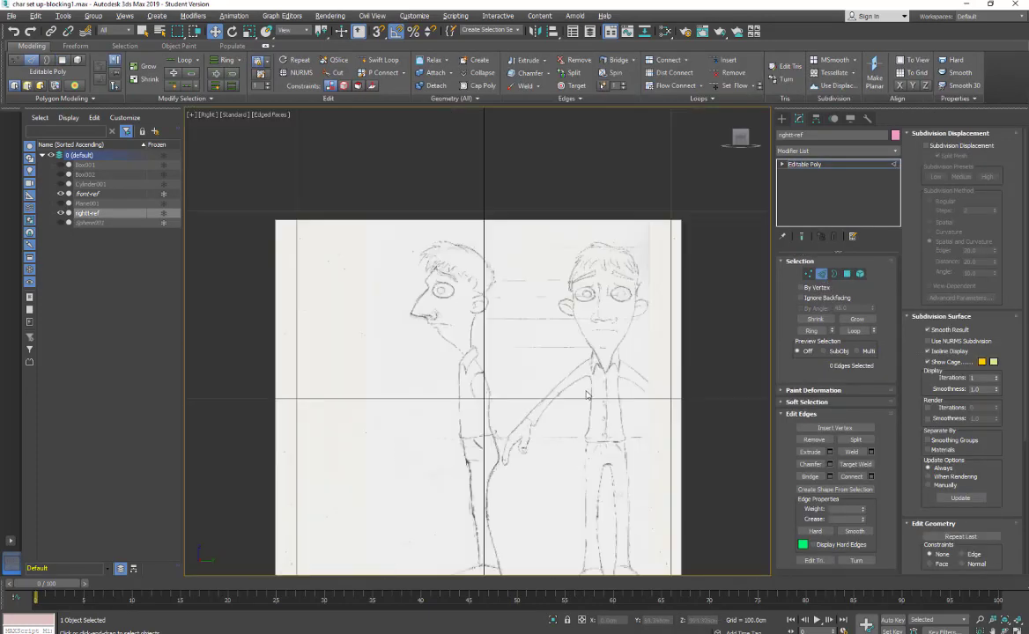
{"action": "left_click", "coordinate": [680, 422]}
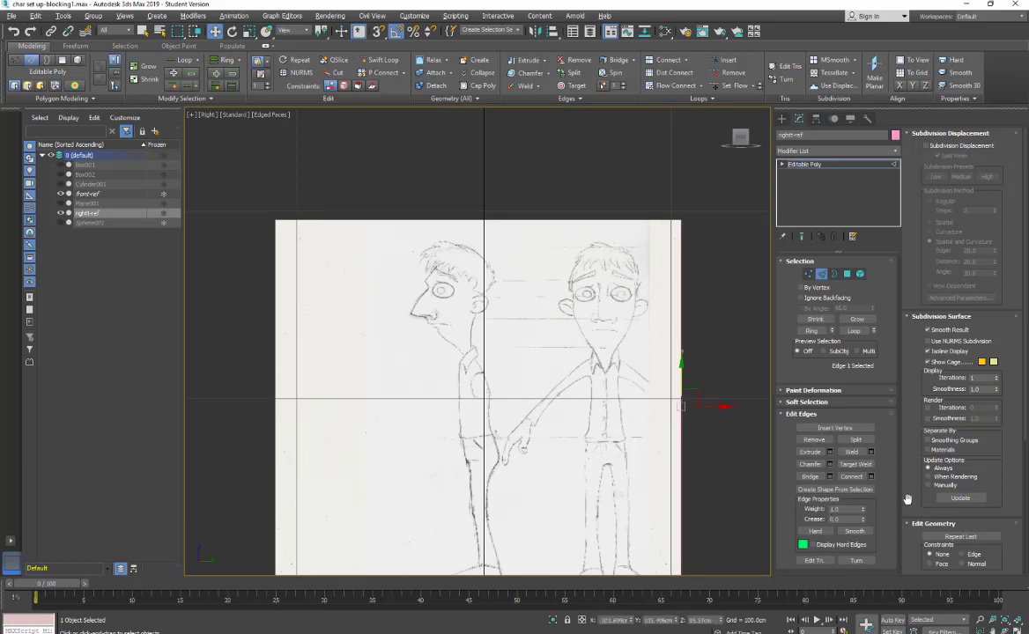
{"action": "left_click_drag", "start_coordinate": [907, 500], "coordinate": [914, 323]}
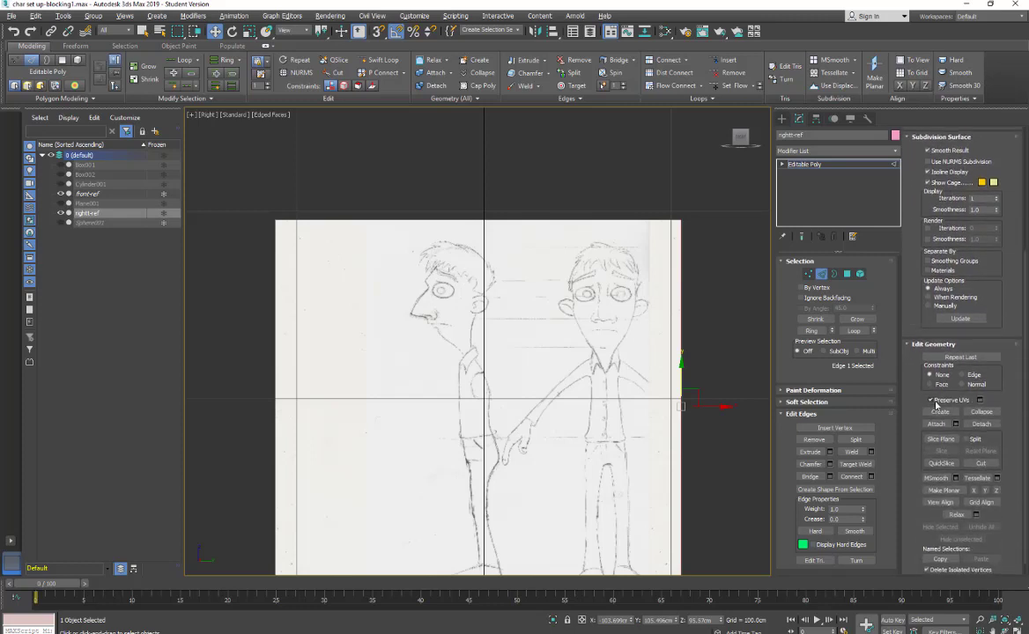
{"action": "mouse_move", "coordinate": [705, 407]}
{"action": "left_mouse_down"}
{"action": "mouse_move", "coordinate": [542, 421]}
{"action": "mouse_move", "coordinate": [549, 434]}
{"action": "left_mouse_up"}
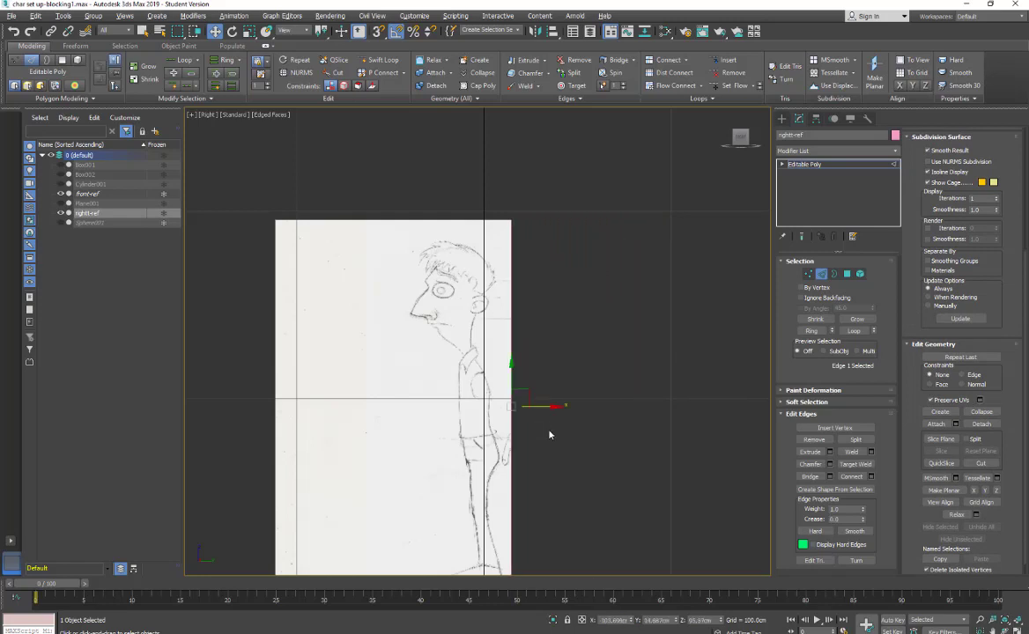
{"action": "left_click", "coordinate": [802, 164]}
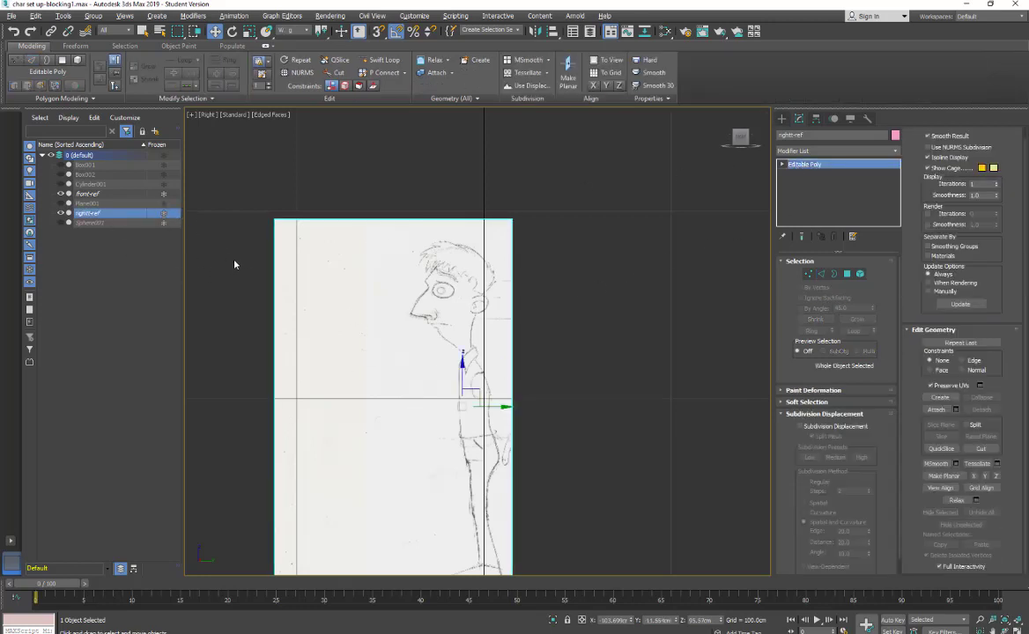
Switch to a Perspective view and move the rightt-ref plane back along the X axis to about -416 cm
{"action": "left_click", "coordinate": [208, 117]}
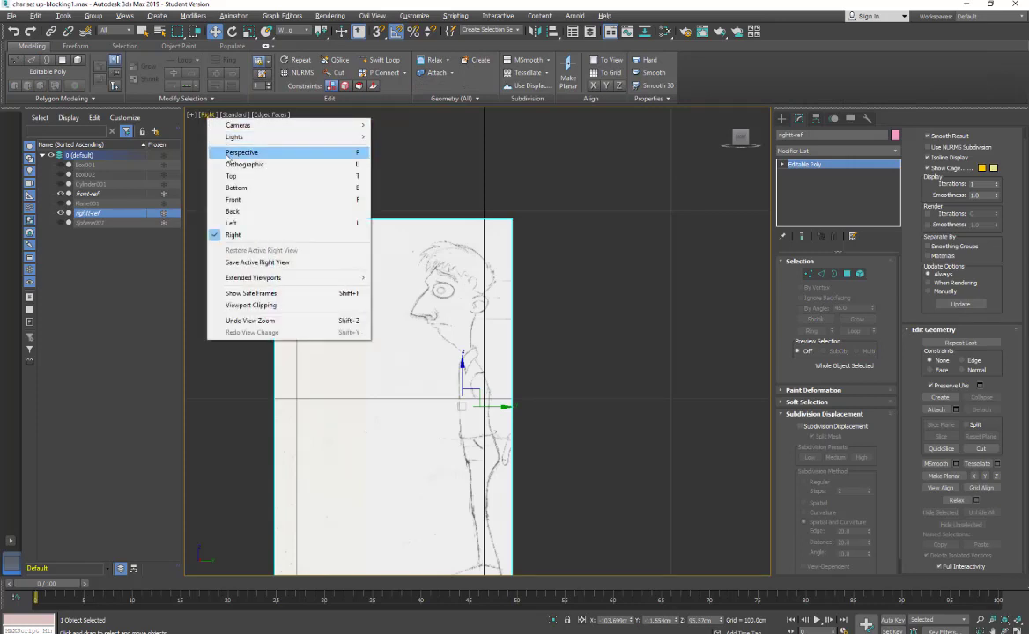
{"action": "left_click", "coordinate": [226, 155]}
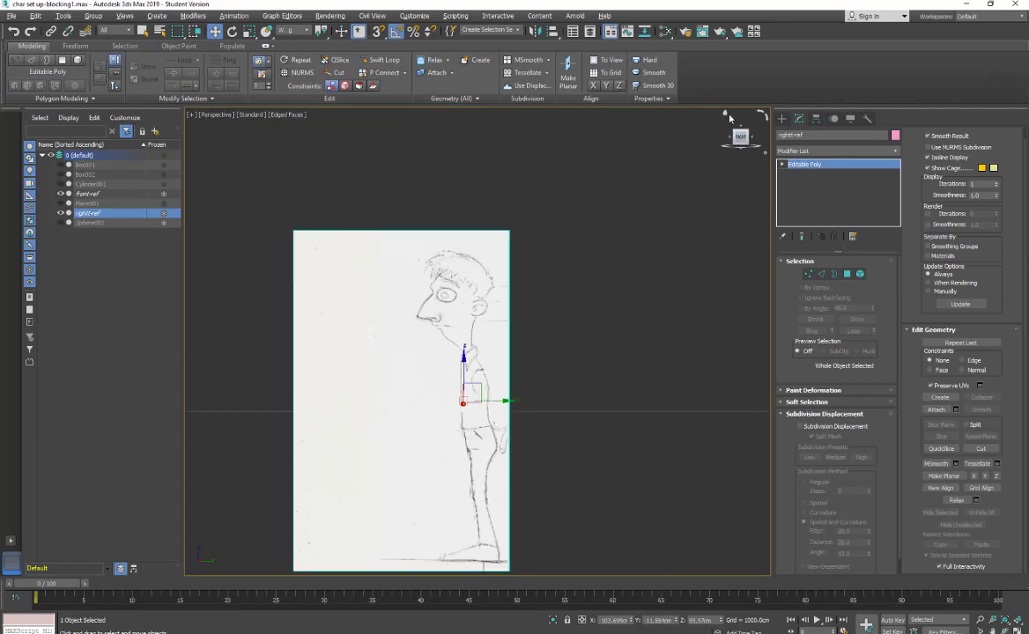
{"action": "left_click", "coordinate": [724, 114]}
{"action": "scroll", "coordinate": [476, 349], "scroll_direction": "up", "scroll_amount": 6}
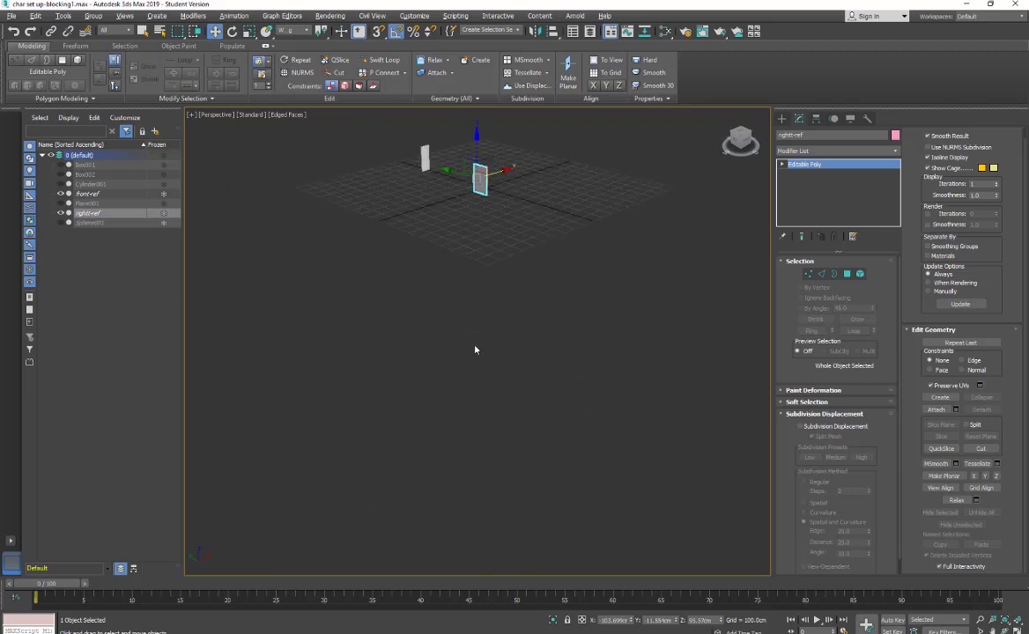
{"action": "middle_click_drag", "start_coordinate": [455, 313], "coordinate": [448, 536]}
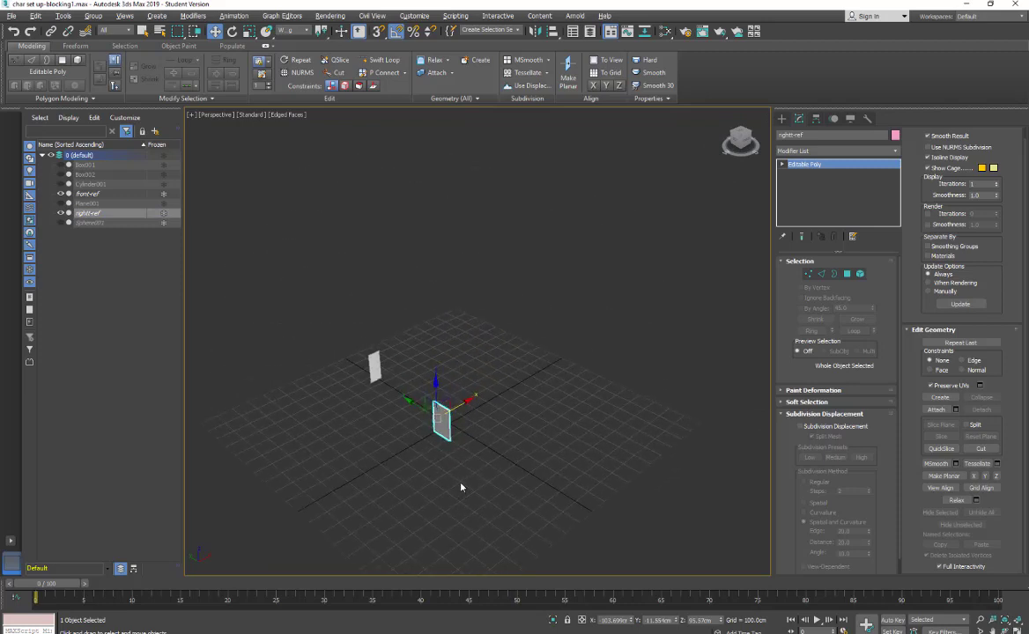
{"action": "scroll", "coordinate": [461, 487], "scroll_direction": "up", "scroll_amount": 3}
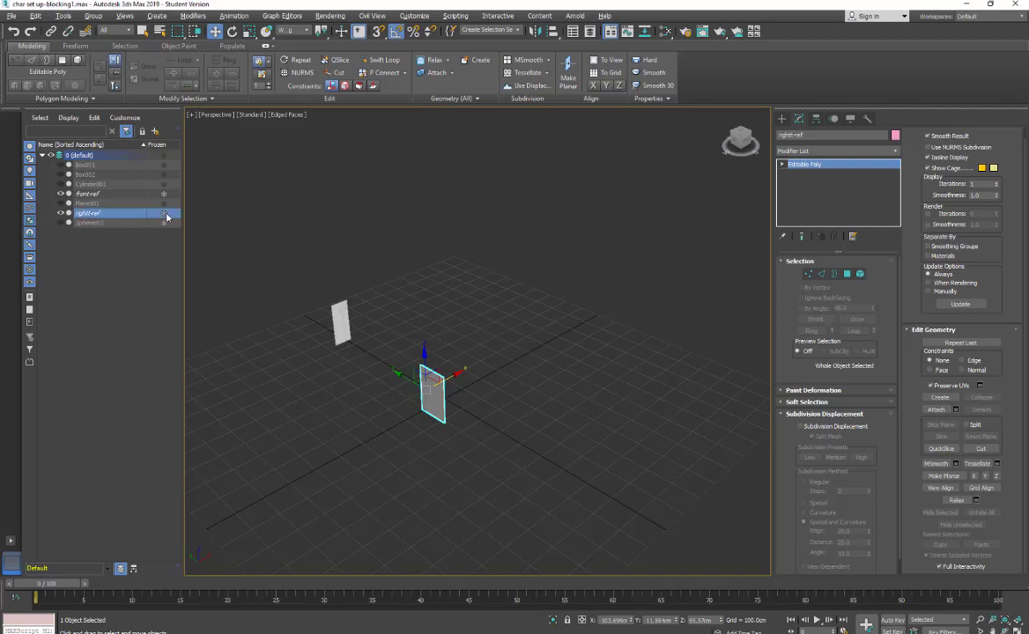
{"action": "left_click_drag", "start_coordinate": [457, 374], "coordinate": [389, 407]}
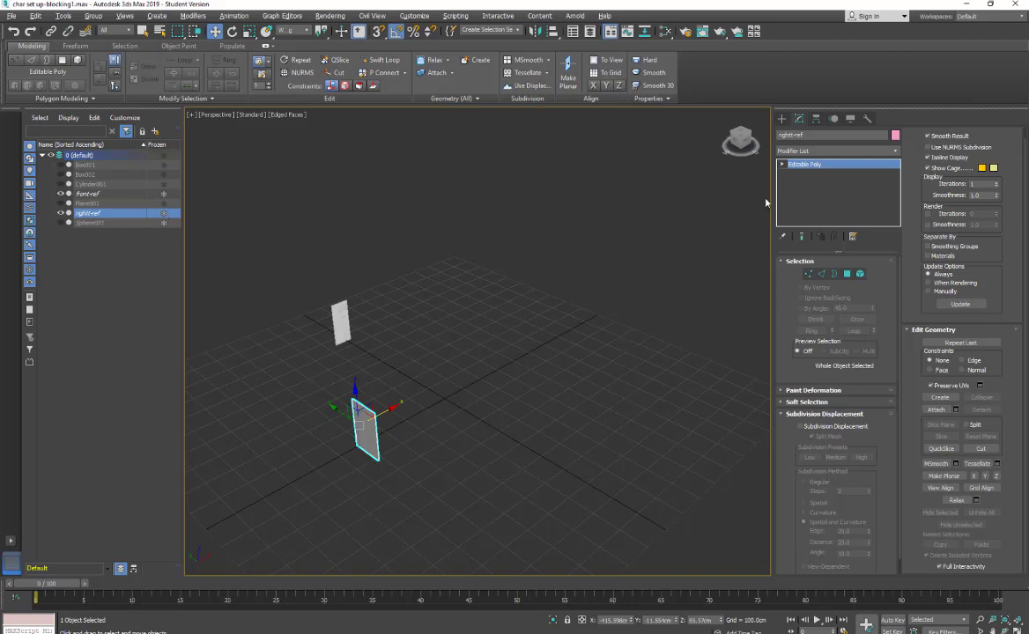
Create an 8-sided cylinder at the grid origin, about 48 cm in radius and 29 cm high
{"action": "left_click", "coordinate": [781, 118]}
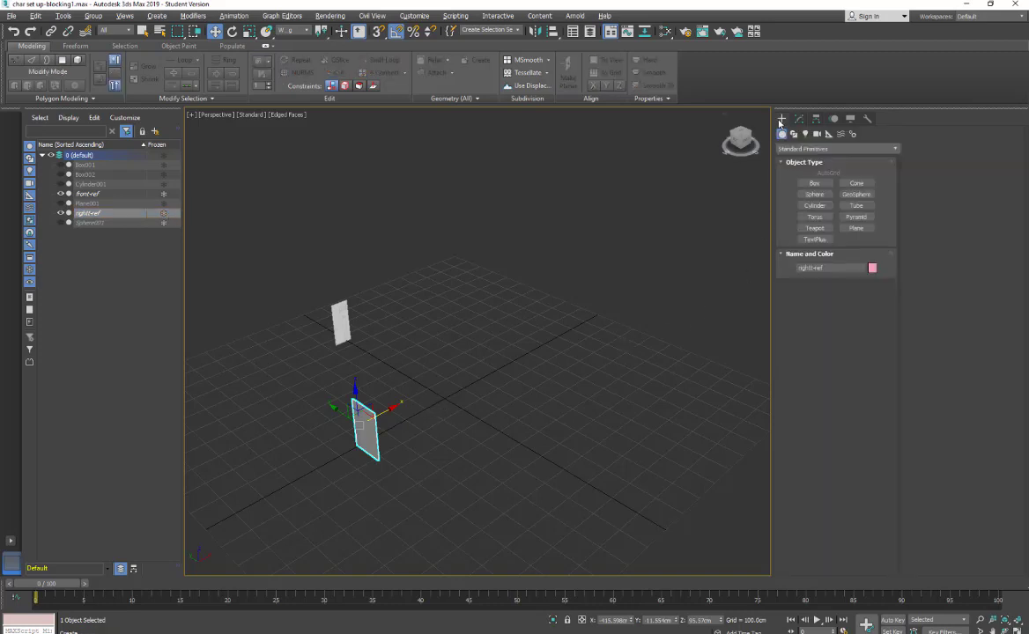
{"action": "left_click", "coordinate": [811, 205]}
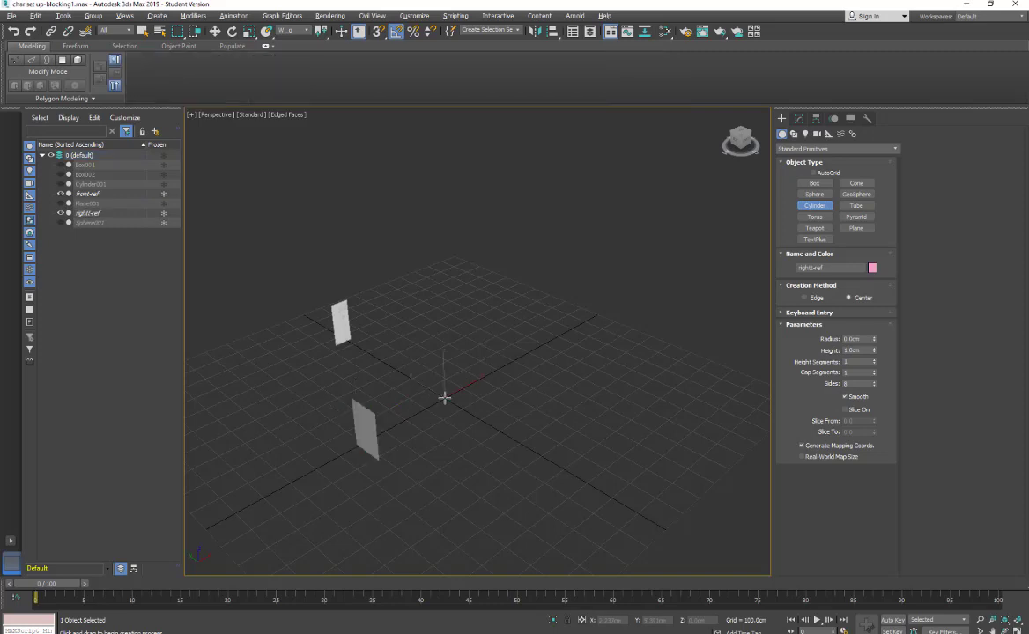
{"action": "left_click_drag", "start_coordinate": [444, 397], "coordinate": [457, 397]}
{"action": "left_click", "coordinate": [444, 394]}
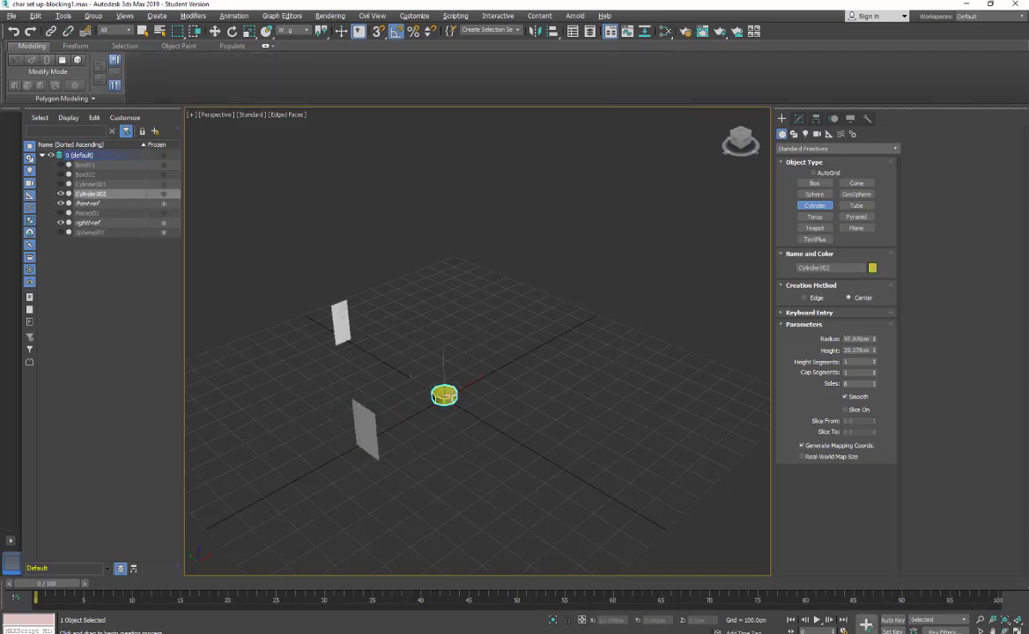
{"action": "key", "text": "w"}
{"action": "scroll", "coordinate": [431, 398], "scroll_direction": "up", "scroll_amount": 6}
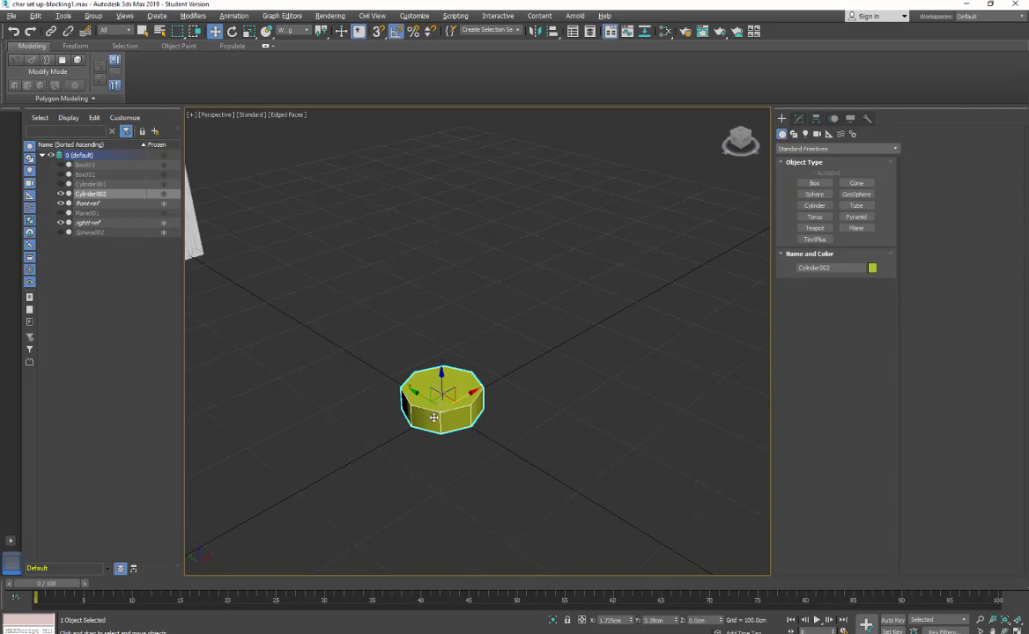
Rotate the cylinder about 20° around its vertical axis, viewed from above
{"action": "middle_click_drag", "start_coordinate": [519, 397], "coordinate": [378, 384], "text": "alt"}
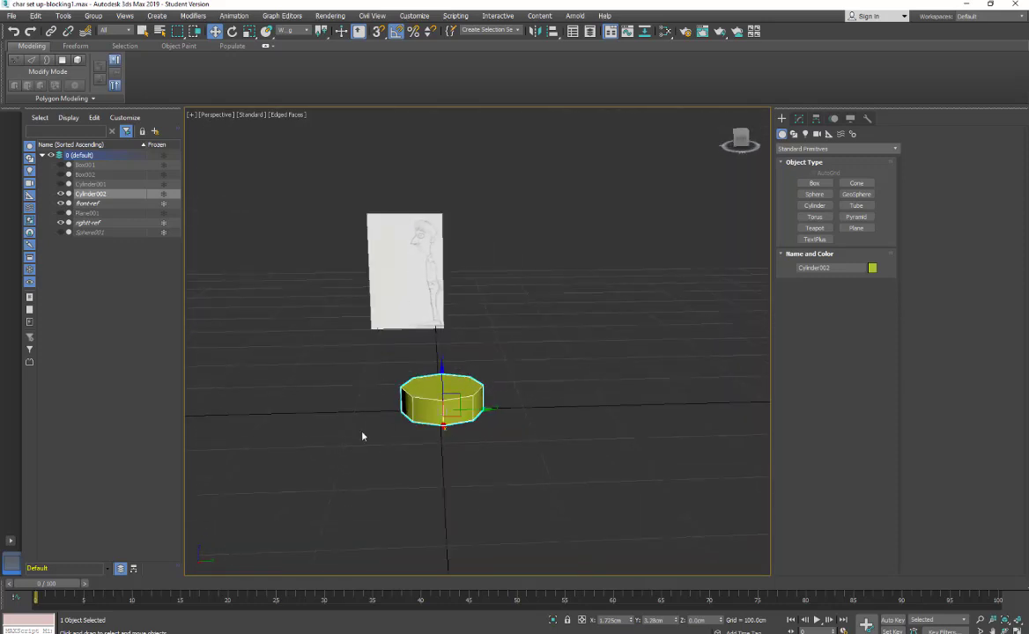
{"action": "middle_click_drag", "start_coordinate": [360, 434], "coordinate": [430, 503], "text": "alt"}
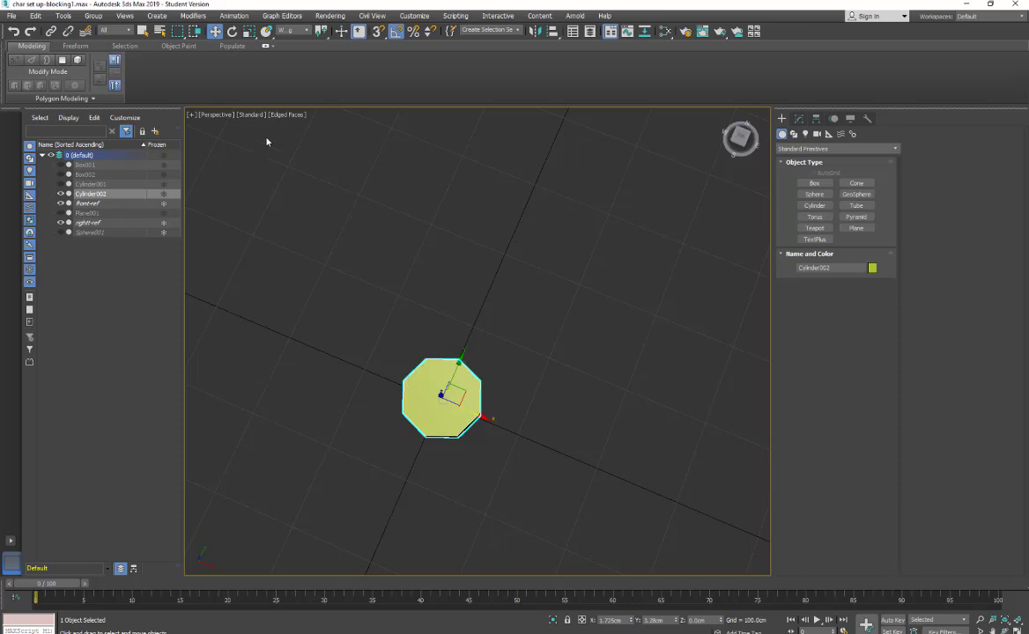
{"action": "left_click", "coordinate": [231, 30]}
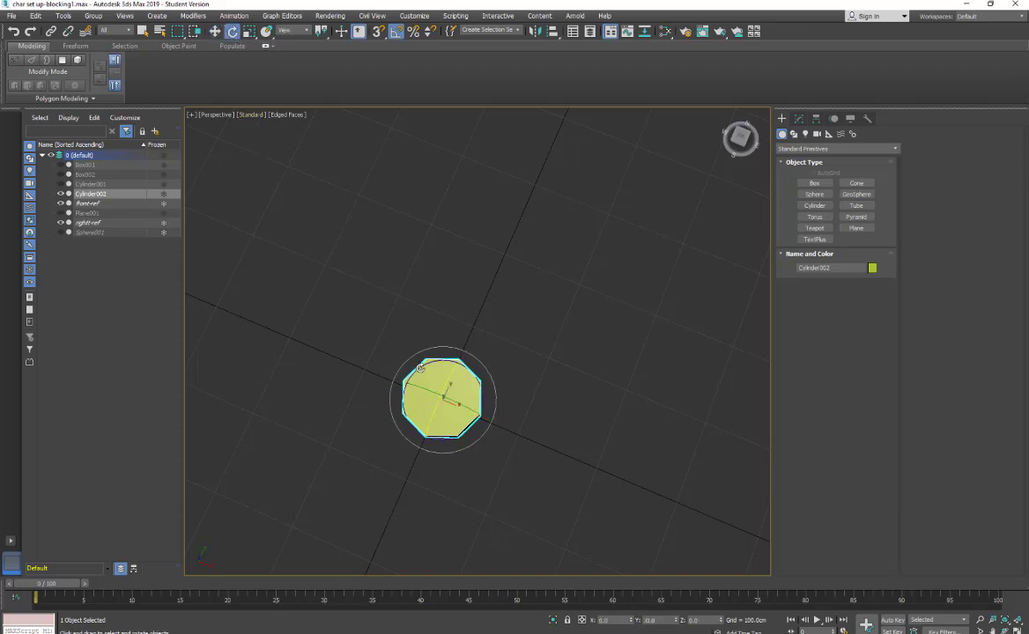
{"action": "left_click_drag", "start_coordinate": [418, 352], "coordinate": [427, 344]}
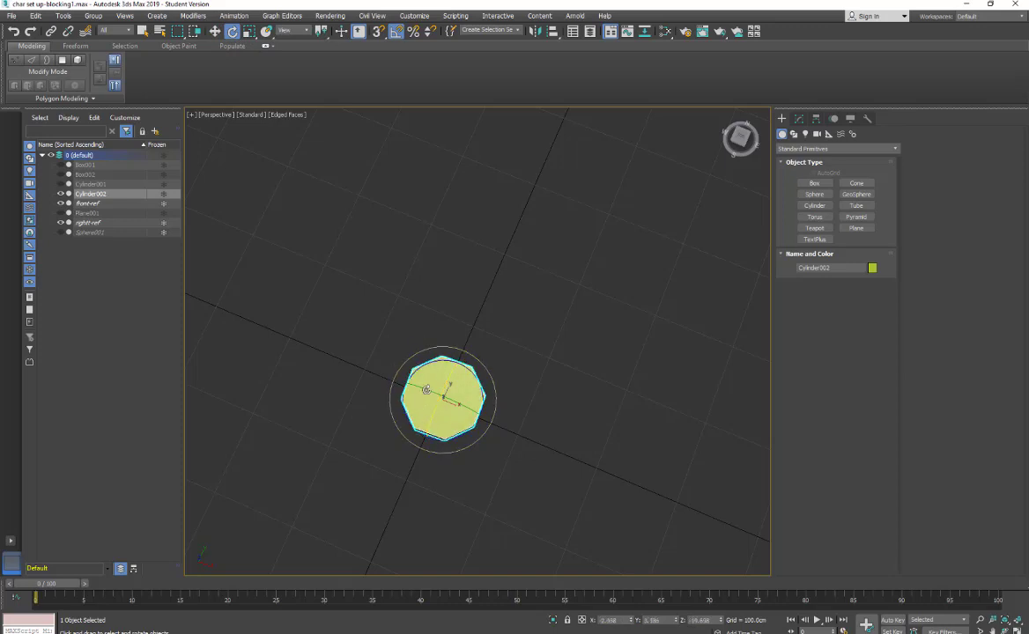
{"action": "middle_click_drag", "start_coordinate": [447, 438], "coordinate": [398, 417], "text": "alt"}
{"action": "left_click", "coordinate": [216, 34]}
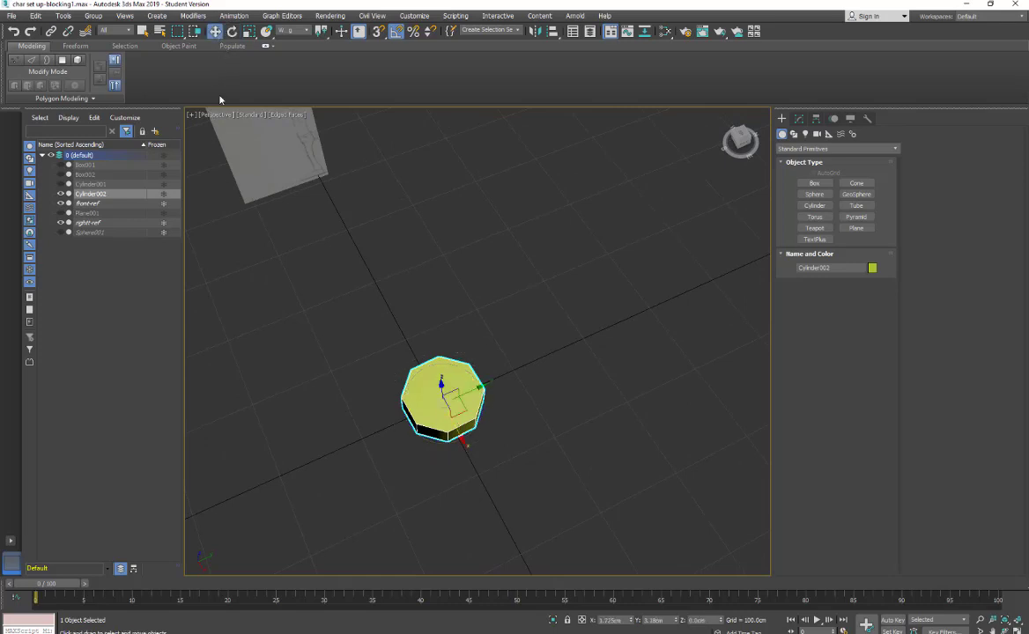
Switch to the Front view and rotate the cylinder to bring its base closer to level with the ground line
{"action": "left_click", "coordinate": [213, 115]}
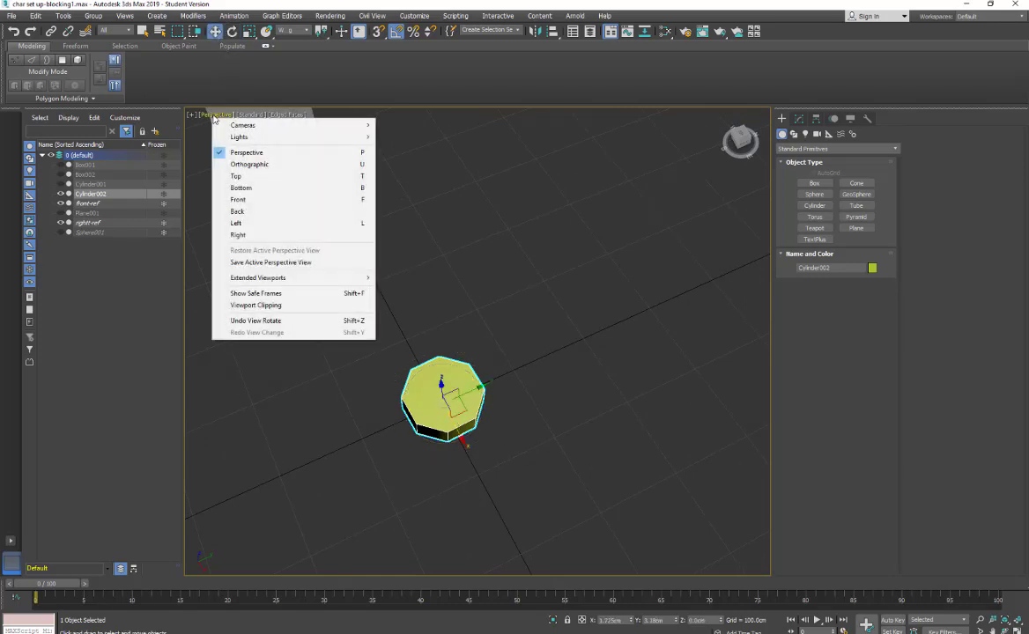
{"action": "left_click", "coordinate": [246, 203]}
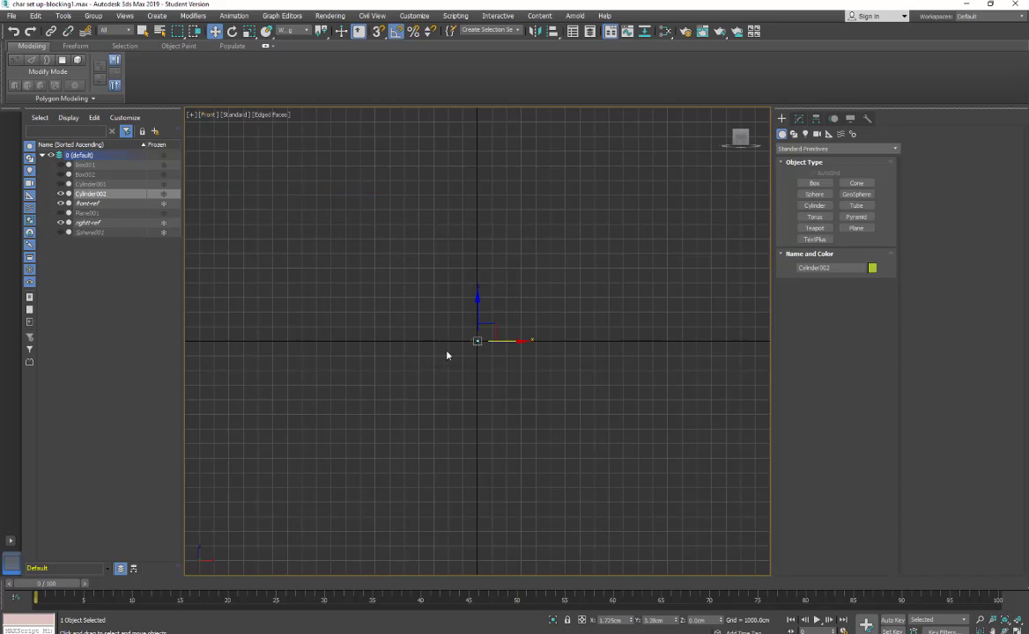
{"action": "scroll", "coordinate": [449, 351], "scroll_direction": "up", "scroll_amount": 6}
{"action": "middle_click_drag", "start_coordinate": [500, 378], "coordinate": [432, 366]}
{"action": "scroll", "coordinate": [441, 354], "scroll_direction": "up", "scroll_amount": 4}
{"action": "scroll", "coordinate": [439, 353], "scroll_direction": "up", "scroll_amount": 2}
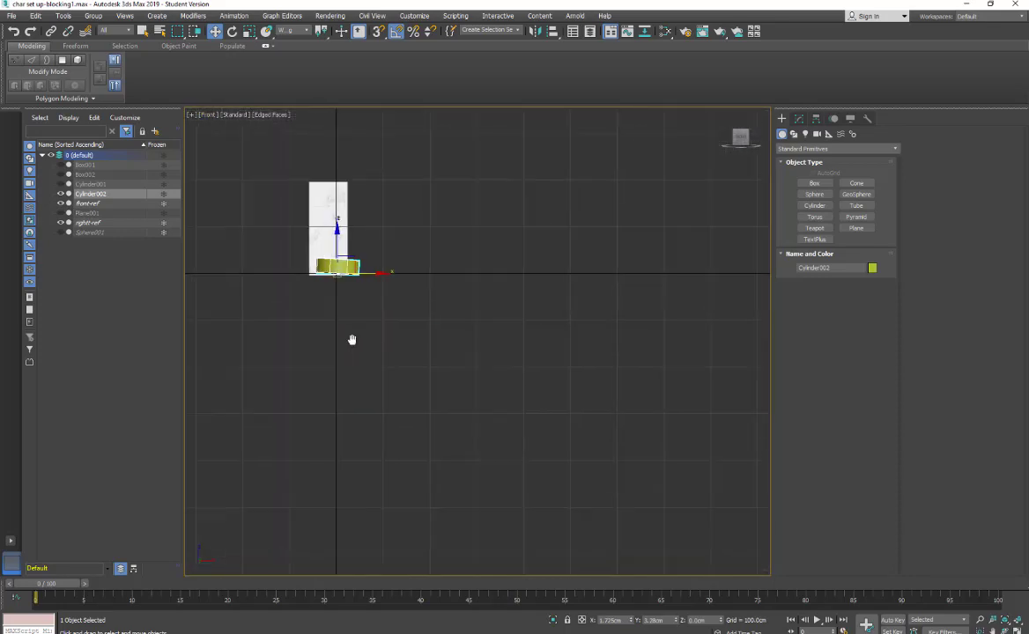
{"action": "middle_click_drag", "start_coordinate": [352, 340], "coordinate": [440, 423]}
{"action": "scroll", "coordinate": [443, 393], "scroll_direction": "up", "scroll_amount": 4}
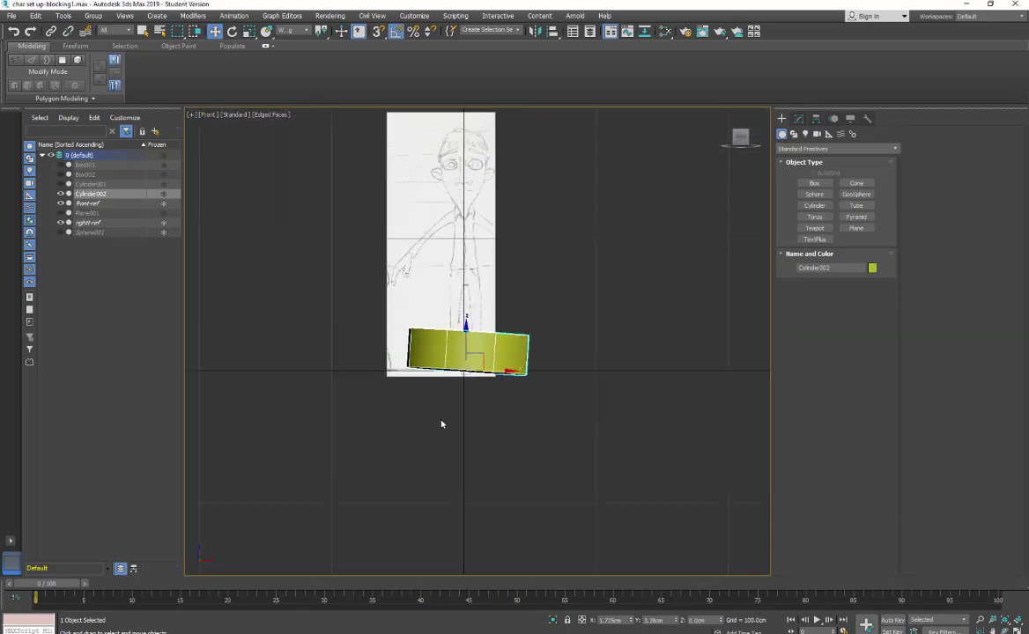
{"action": "scroll", "coordinate": [442, 422], "scroll_direction": "up", "scroll_amount": 2}
{"action": "left_click", "coordinate": [232, 31]}
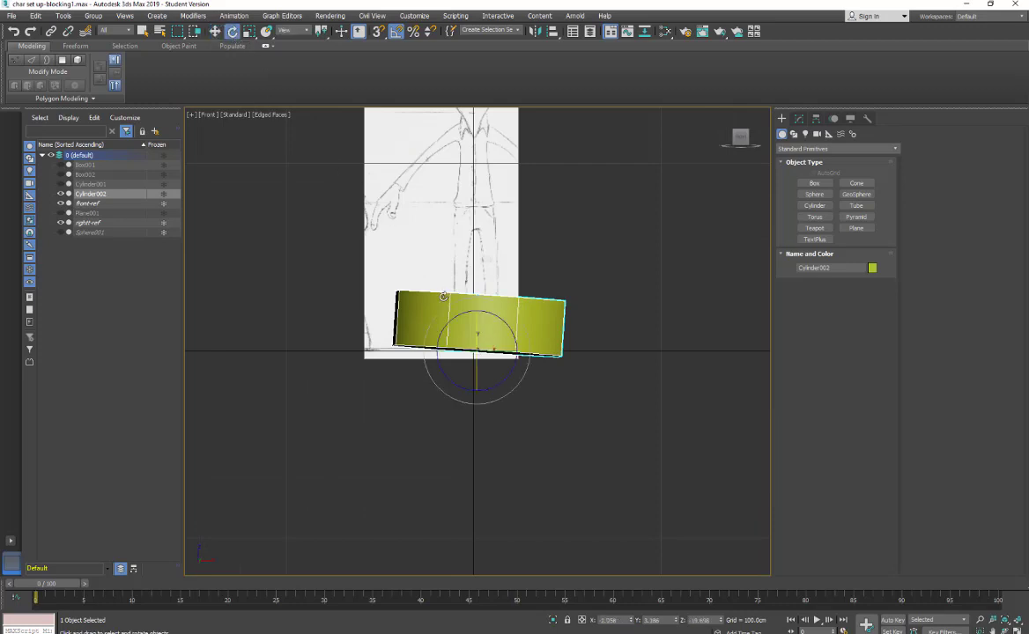
{"action": "left_click_drag", "start_coordinate": [451, 319], "coordinate": [436, 317]}
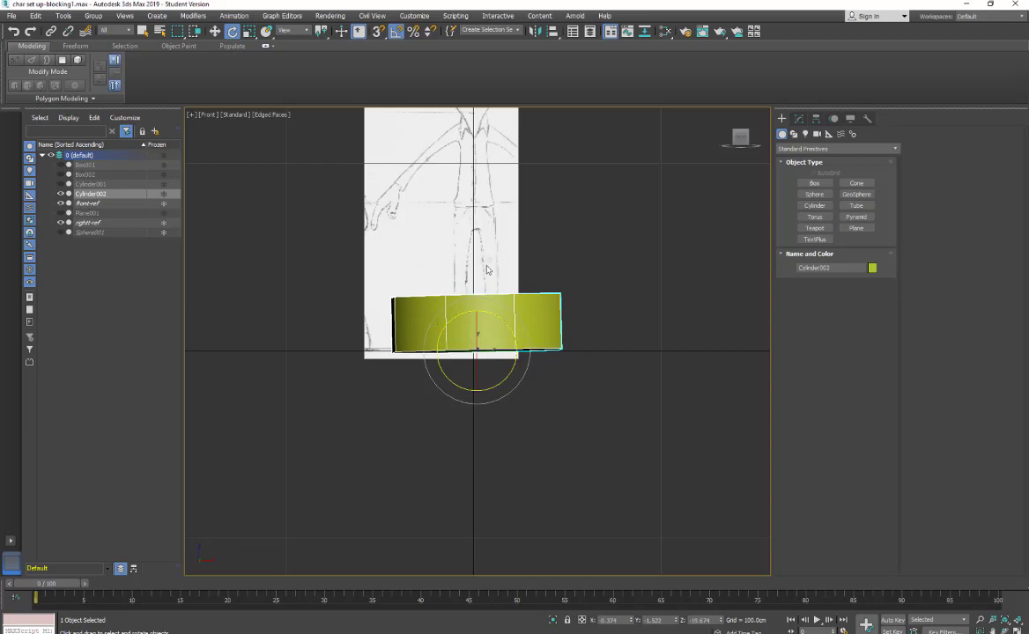
Turn off angle snapping and fine-tune the cylinder's rotation in the Front view so its base lies flat
{"action": "scroll", "coordinate": [484, 275], "scroll_direction": "up", "scroll_amount": 4}
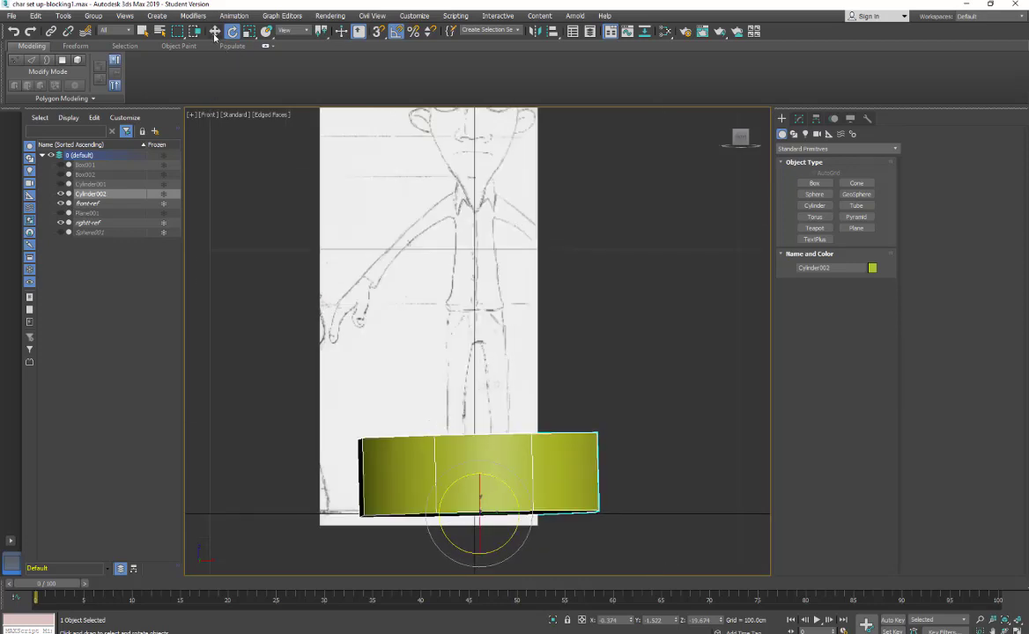
{"action": "left_click", "coordinate": [800, 119]}
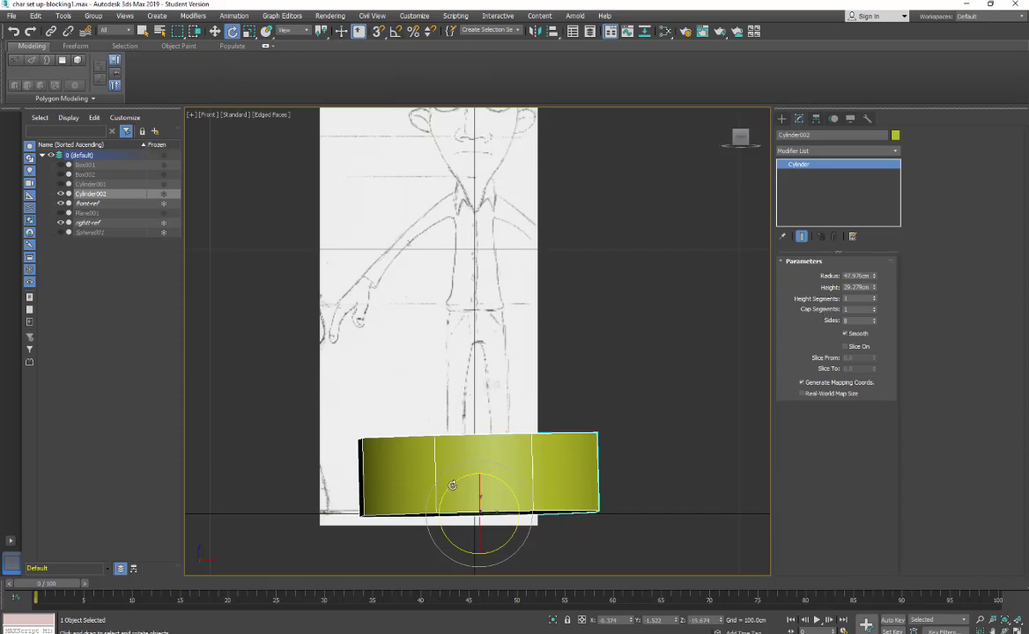
{"action": "left_click_drag", "start_coordinate": [452, 484], "coordinate": [452, 482]}
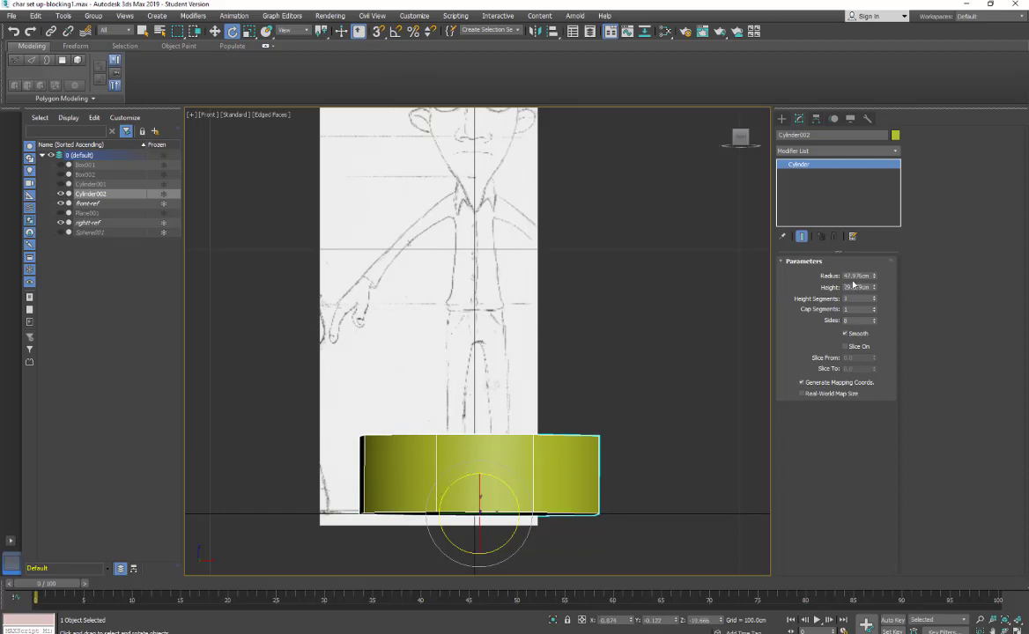
Reduce the cylinder's radius to 5.976 cm and its height to 5.279 cm
{"action": "mouse_move", "coordinate": [874, 278]}
{"action": "left_mouse_down"}
{"action": "mouse_move", "coordinate": [861, 299]}
{"action": "mouse_move", "coordinate": [872, 300]}
{"action": "left_mouse_up"}
{"action": "left_click", "coordinate": [215, 31]}
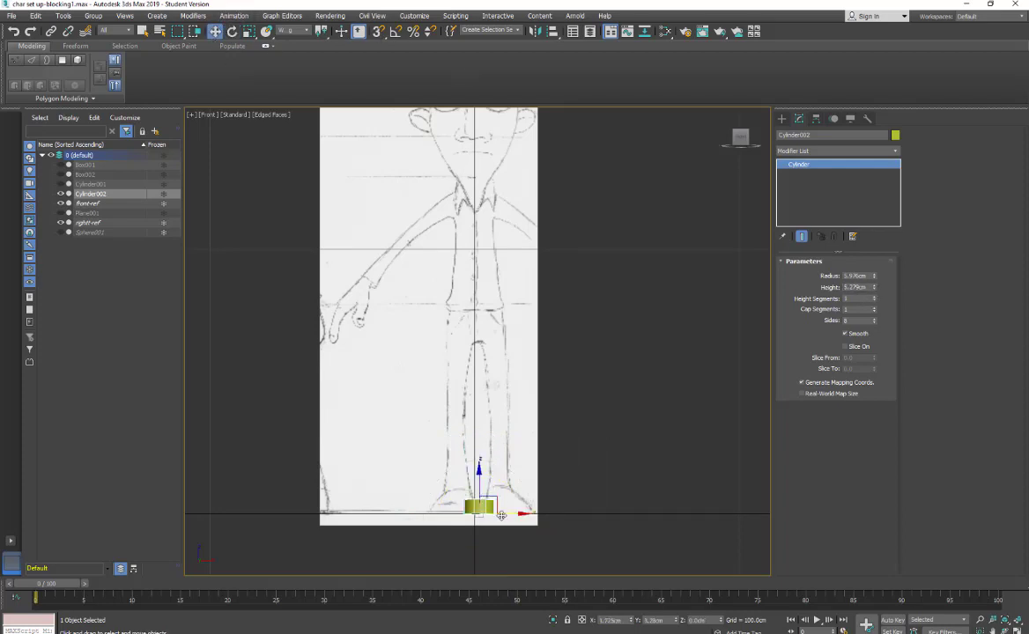
Set the cylinder's radius to 6.976 cm and move it up to the thigh just right of the centre line in the front reference
{"action": "left_click_drag", "start_coordinate": [502, 515], "coordinate": [513, 515]}
{"action": "left_click_drag", "start_coordinate": [873, 278], "coordinate": [869, 286]}
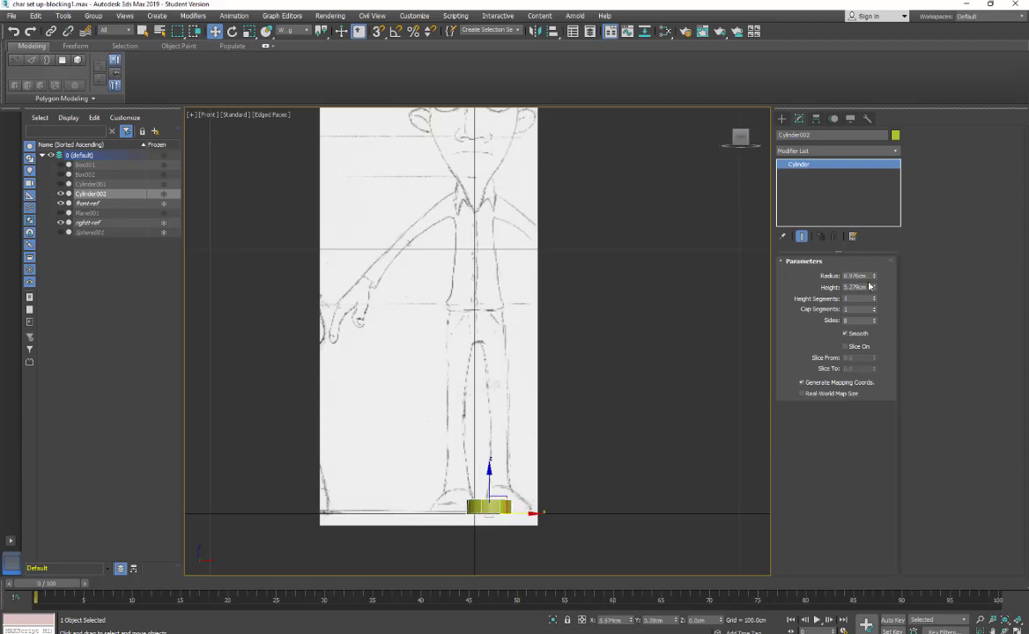
{"action": "left_click_drag", "start_coordinate": [520, 514], "coordinate": [474, 318]}
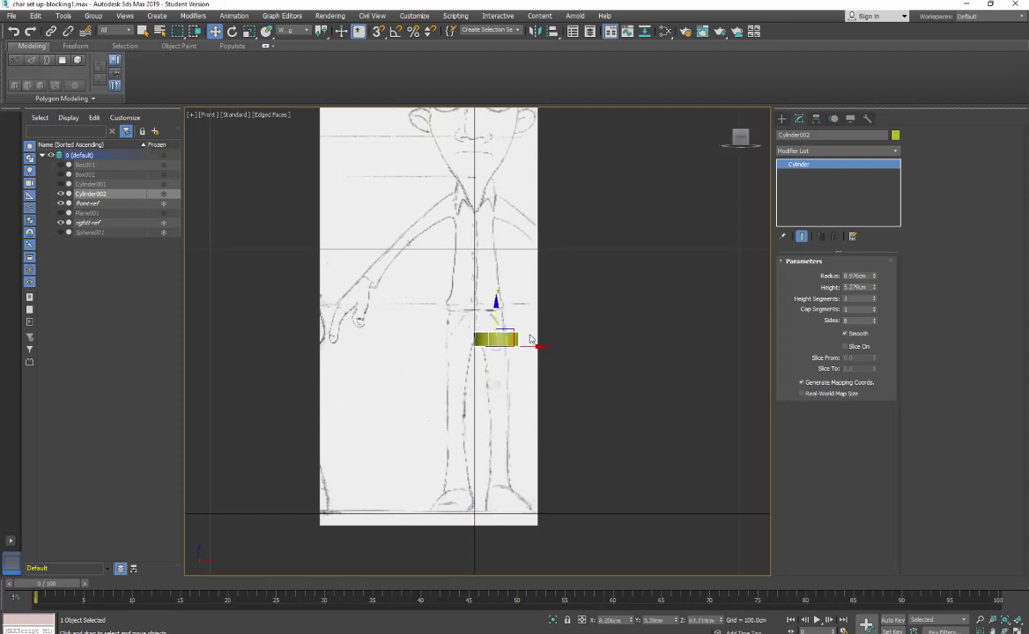
{"action": "left_click_drag", "start_coordinate": [872, 280], "coordinate": [872, 293]}
{"action": "left_click_drag", "start_coordinate": [540, 346], "coordinate": [535, 345]}
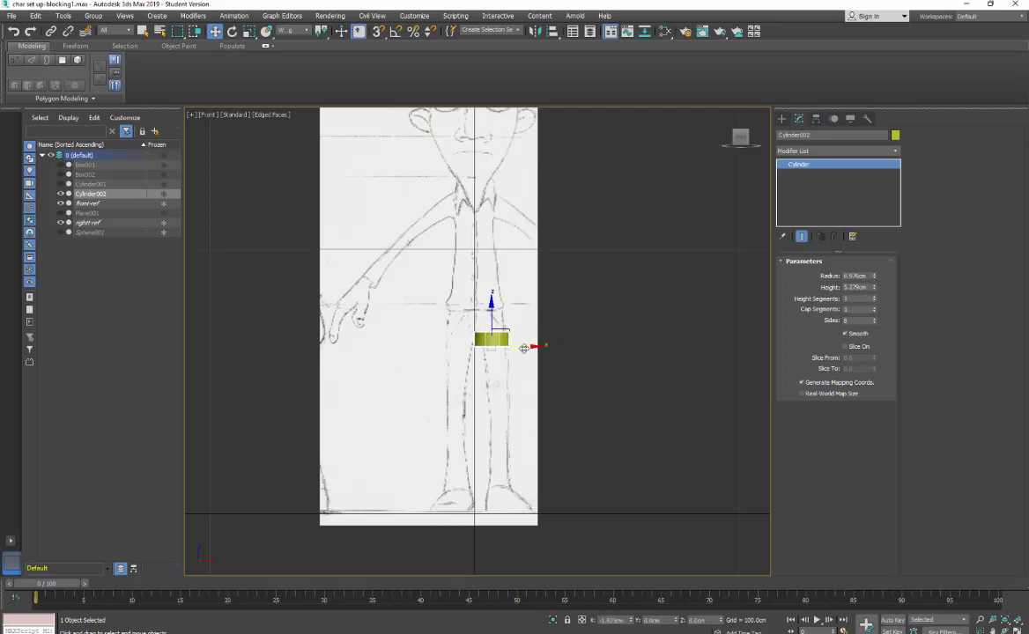
Raise the cylinder to just above the crotch line, set its radius to 5.976 cm and fit it between the centre line and outer thigh
{"action": "scroll", "coordinate": [527, 367], "scroll_direction": "up", "scroll_amount": 6}
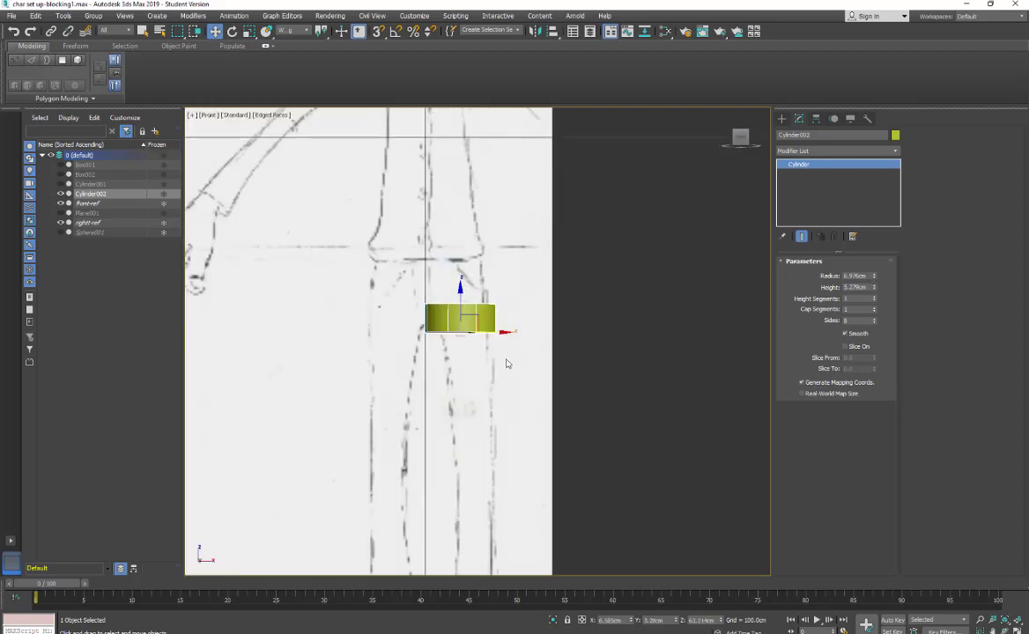
{"action": "middle_click_drag", "start_coordinate": [516, 417], "coordinate": [527, 449]}
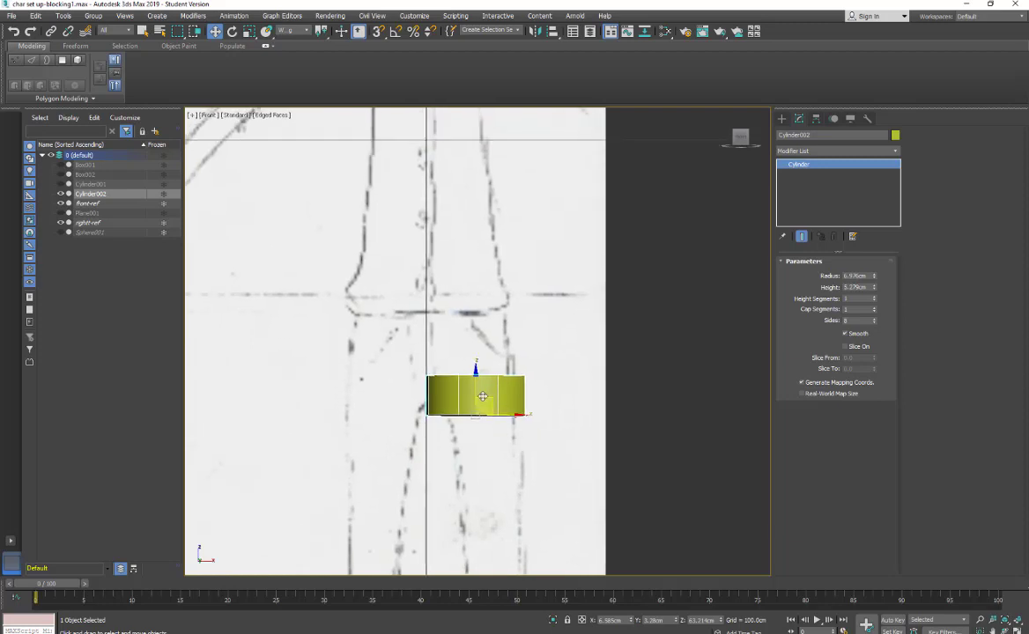
{"action": "left_click_drag", "start_coordinate": [482, 377], "coordinate": [466, 354]}
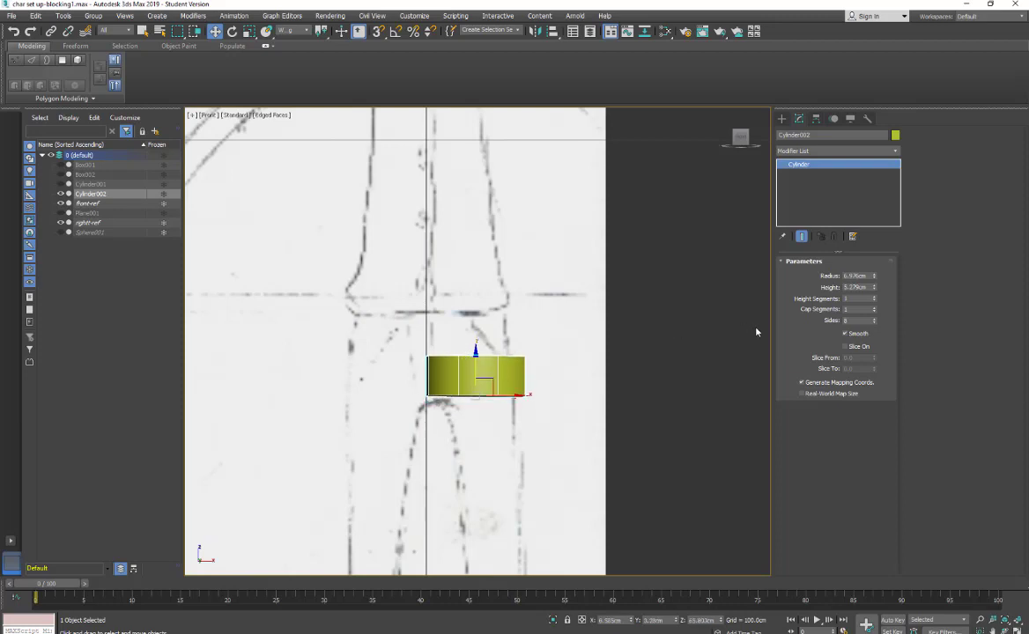
{"action": "left_click", "coordinate": [874, 279]}
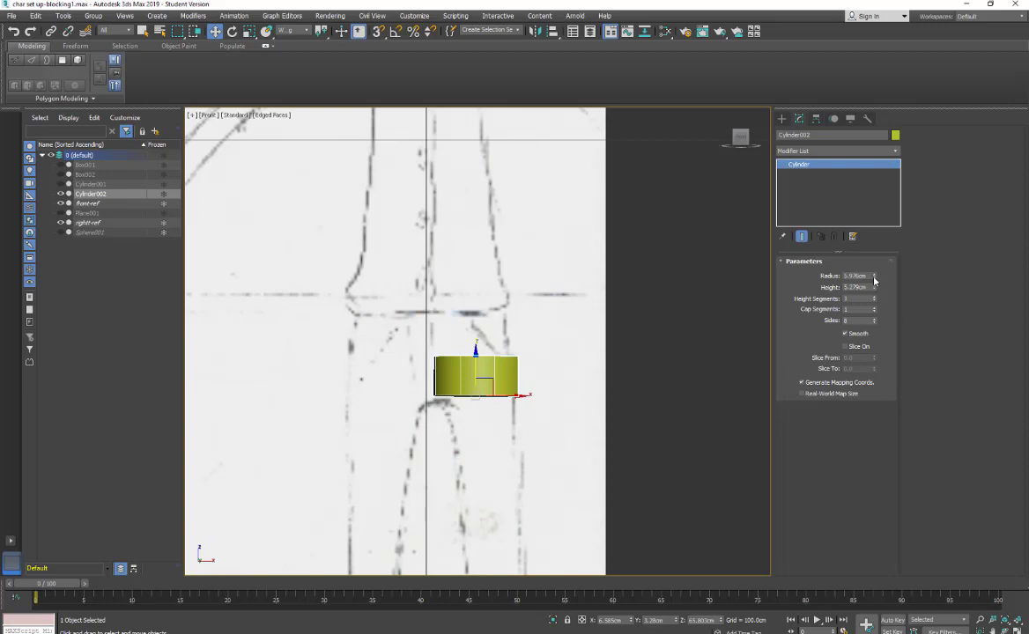
{"action": "left_click_drag", "start_coordinate": [526, 395], "coordinate": [520, 396]}
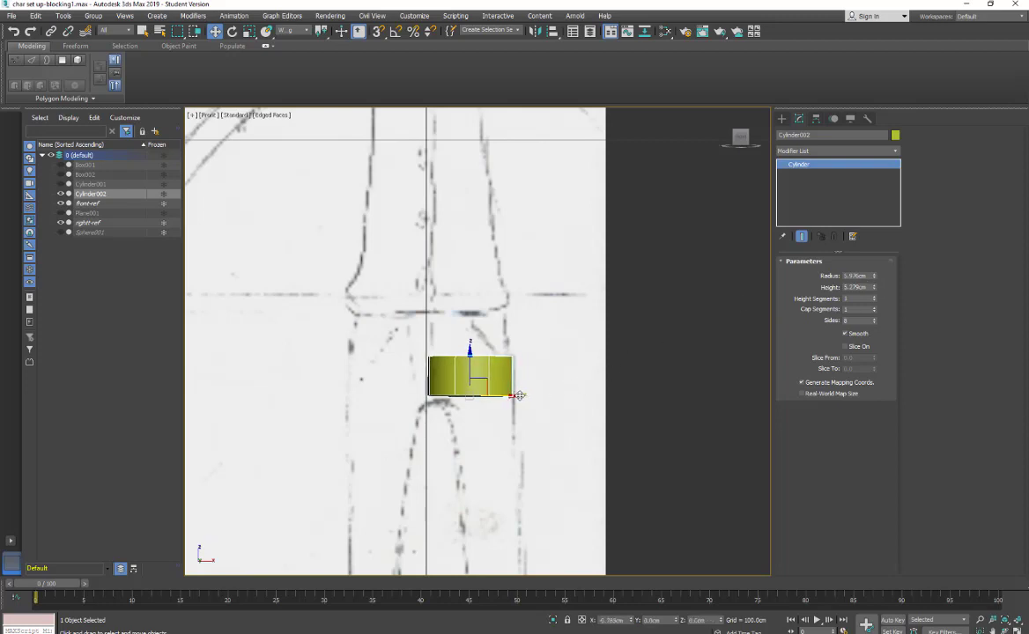
In the Right view, shift the cylinder onto the thigh drawing and scale it front to back to match the thigh's depth
{"action": "left_click", "coordinate": [208, 116]}
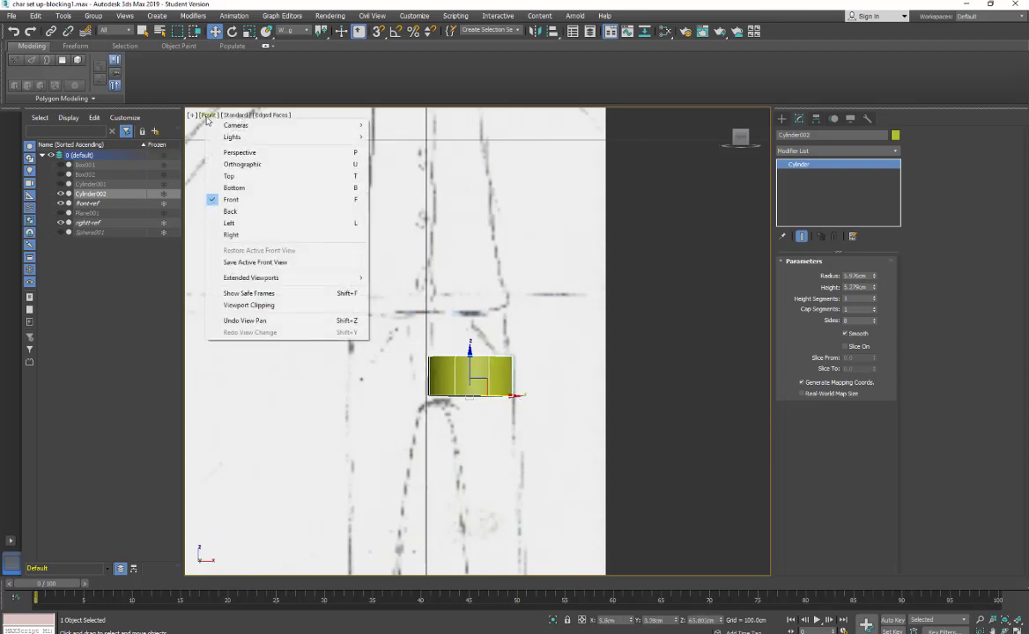
{"action": "left_click", "coordinate": [225, 235]}
{"action": "scroll", "coordinate": [403, 432], "scroll_direction": "up", "scroll_amount": 5}
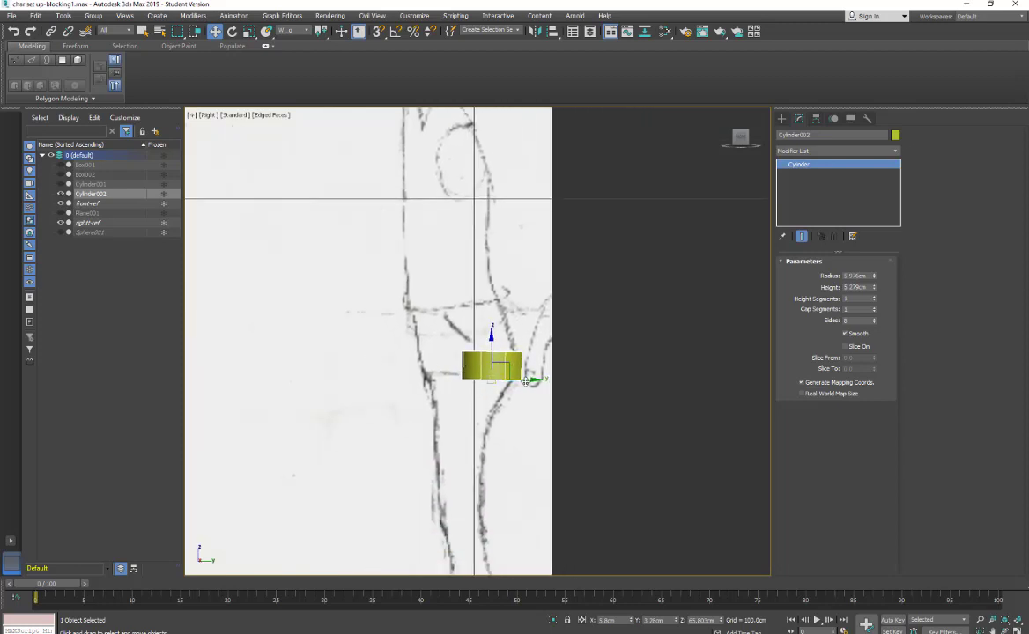
{"action": "left_click_drag", "start_coordinate": [524, 380], "coordinate": [504, 379]}
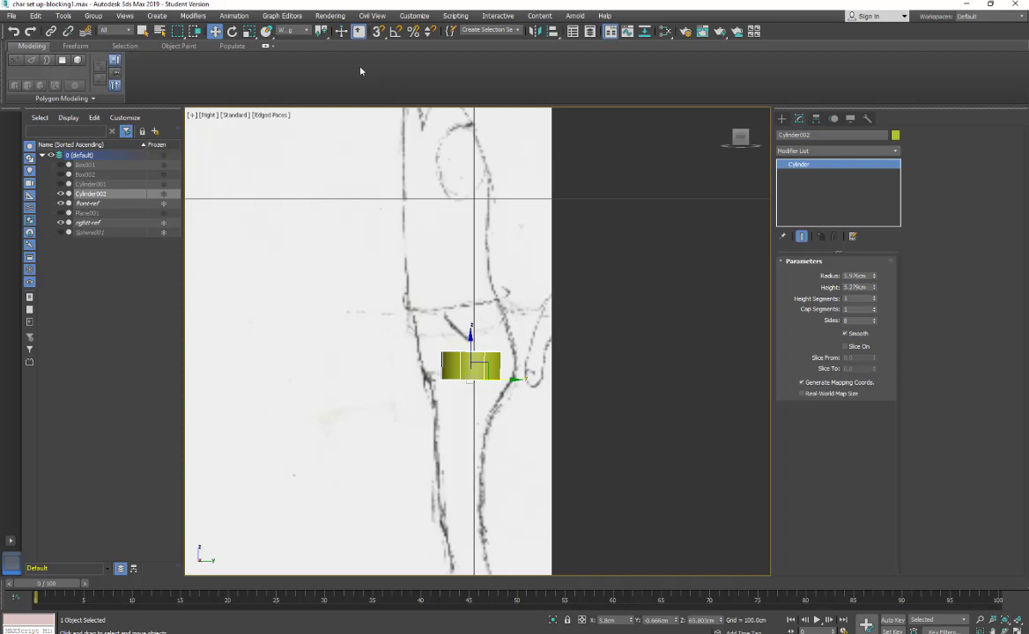
{"action": "left_click", "coordinate": [248, 31]}
{"action": "left_click_drag", "start_coordinate": [504, 393], "coordinate": [533, 379]}
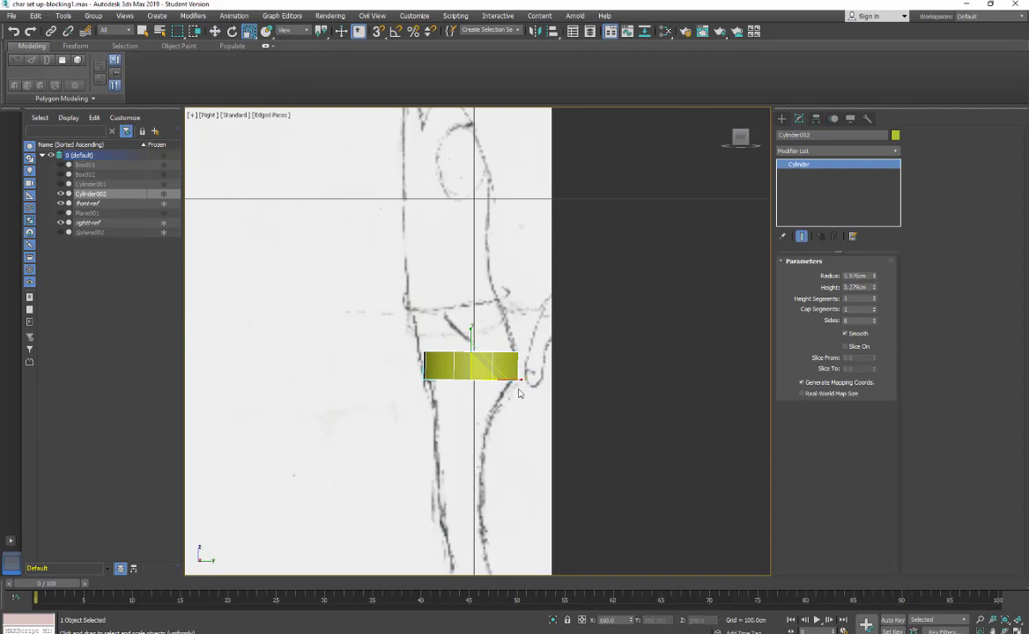
Switch to the Perspective view and convert the cylinder to an Editable Poly
{"action": "left_click", "coordinate": [209, 116]}
{"action": "left_click", "coordinate": [229, 153]}
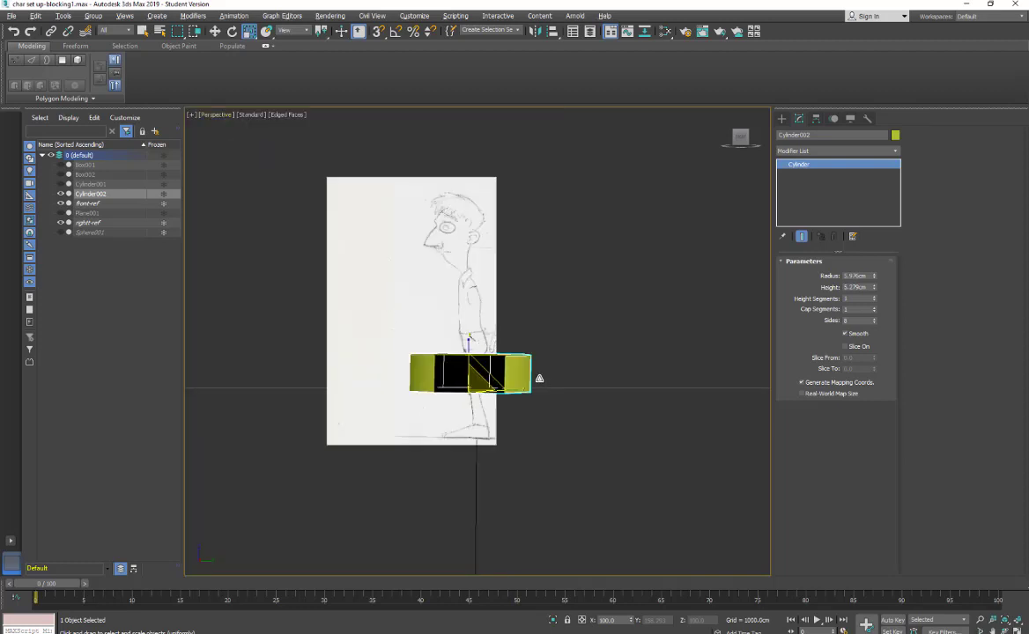
{"action": "mouse_move", "coordinate": [539, 379]}
{"action": "middle_mouse_down", "text": "alt"}
{"action": "mouse_move", "coordinate": [512, 474]}
{"action": "mouse_move", "coordinate": [526, 377]}
{"action": "mouse_move", "coordinate": [522, 287]}
{"action": "mouse_move", "coordinate": [541, 462]}
{"action": "mouse_move", "coordinate": [534, 362]}
{"action": "middle_mouse_up", "text": "alt"}
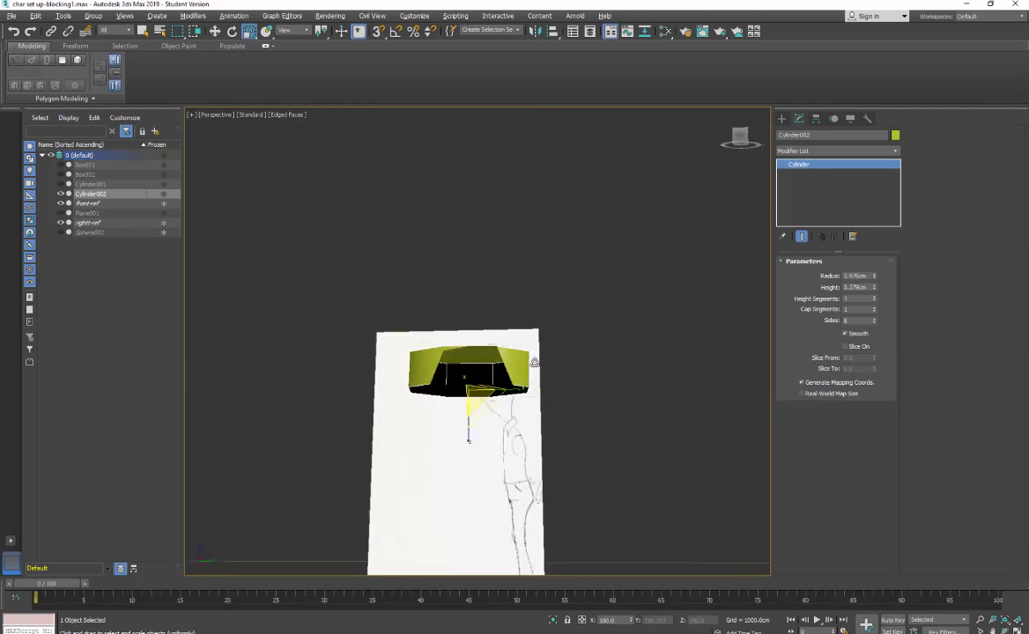
{"action": "scroll", "coordinate": [407, 324], "scroll_direction": "down", "scroll_amount": 2}
{"action": "middle_click_drag", "start_coordinate": [476, 391], "coordinate": [487, 405], "text": "alt"}
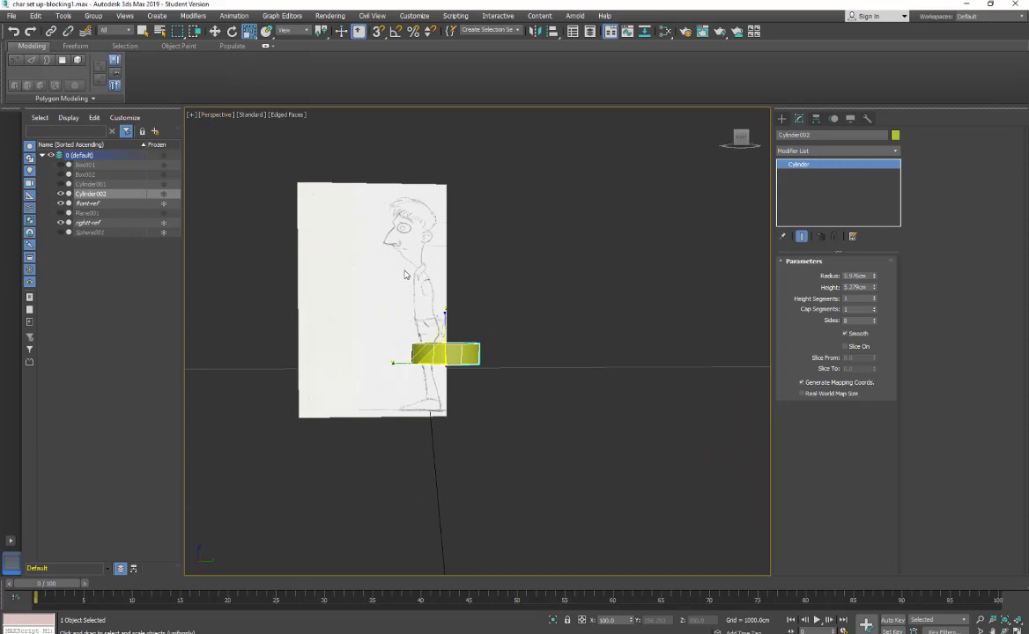
{"action": "middle_click_drag", "start_coordinate": [396, 238], "coordinate": [419, 302], "text": "alt"}
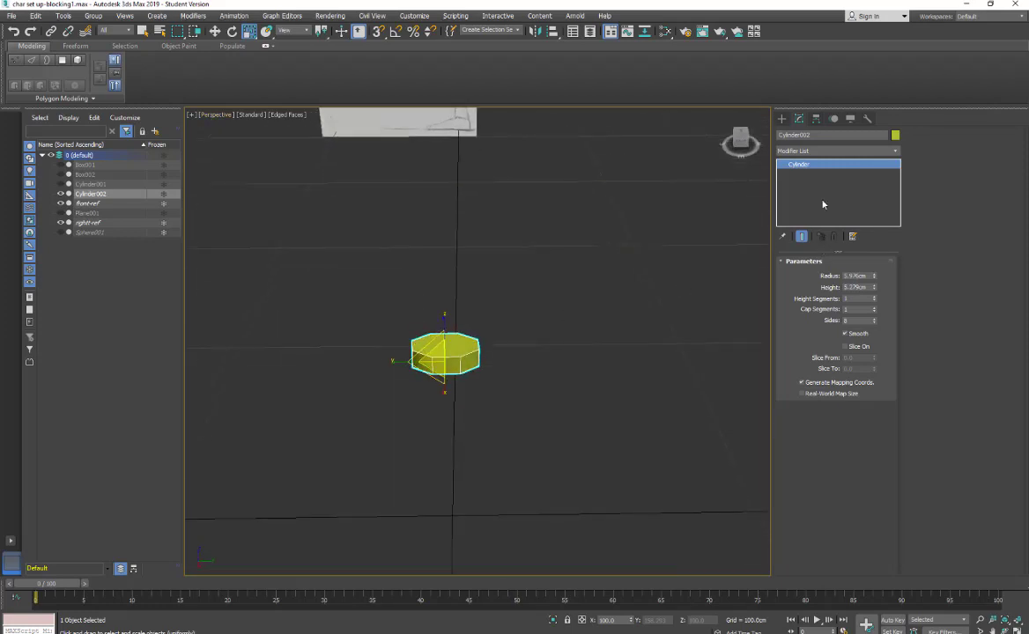
{"action": "right_click", "coordinate": [803, 168]}
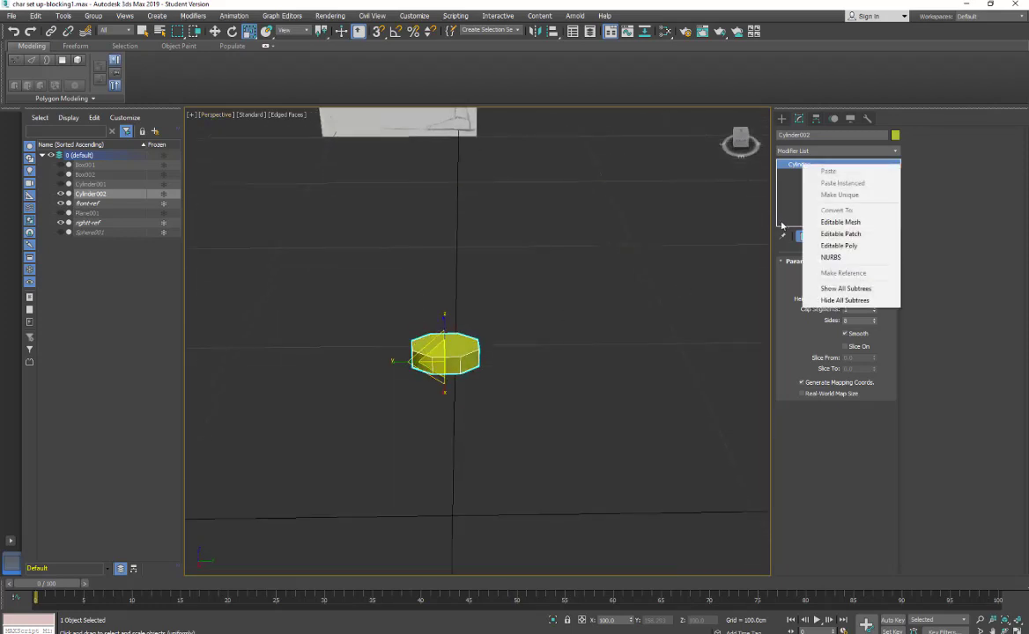
{"action": "left_click", "coordinate": [814, 241]}
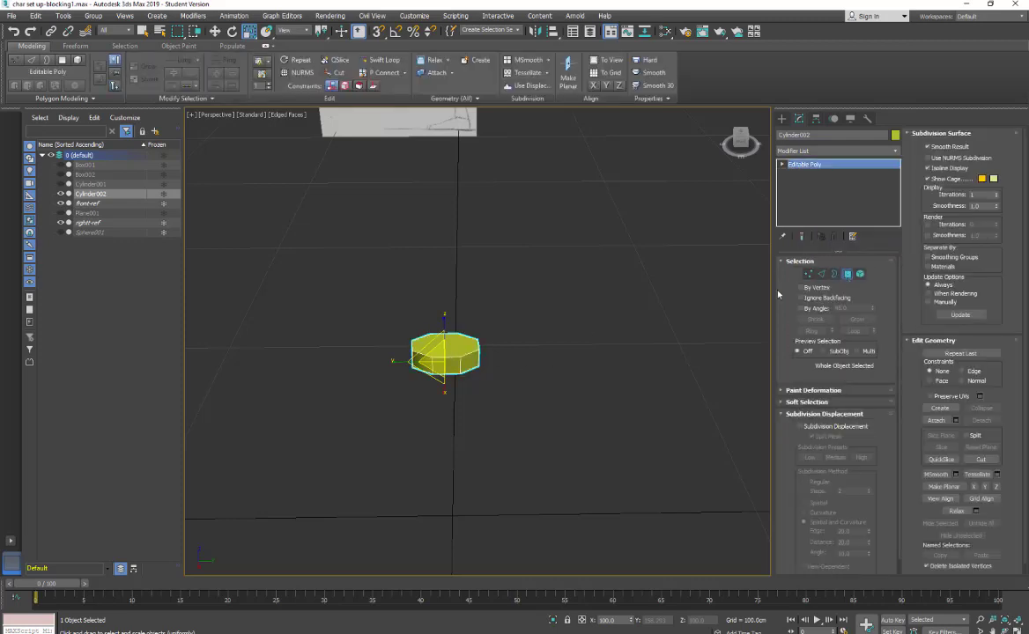
Delete the cylinder's top and bottom cap polygons to leave an open ring
{"action": "key", "text": "4"}
{"action": "key", "text": "w"}
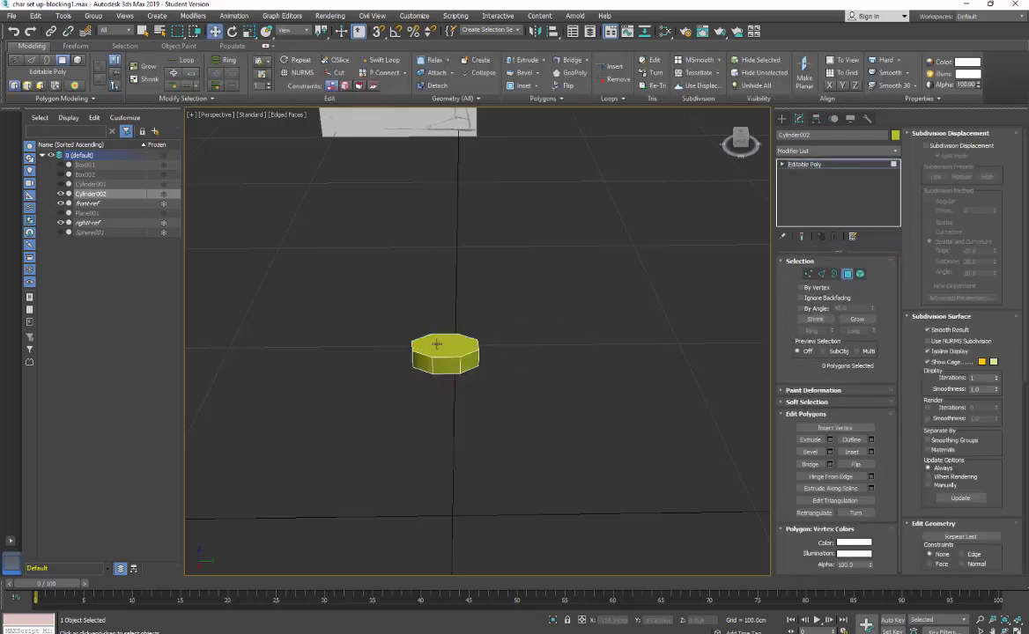
{"action": "left_click", "coordinate": [442, 344]}
{"action": "key", "text": "Delete"}
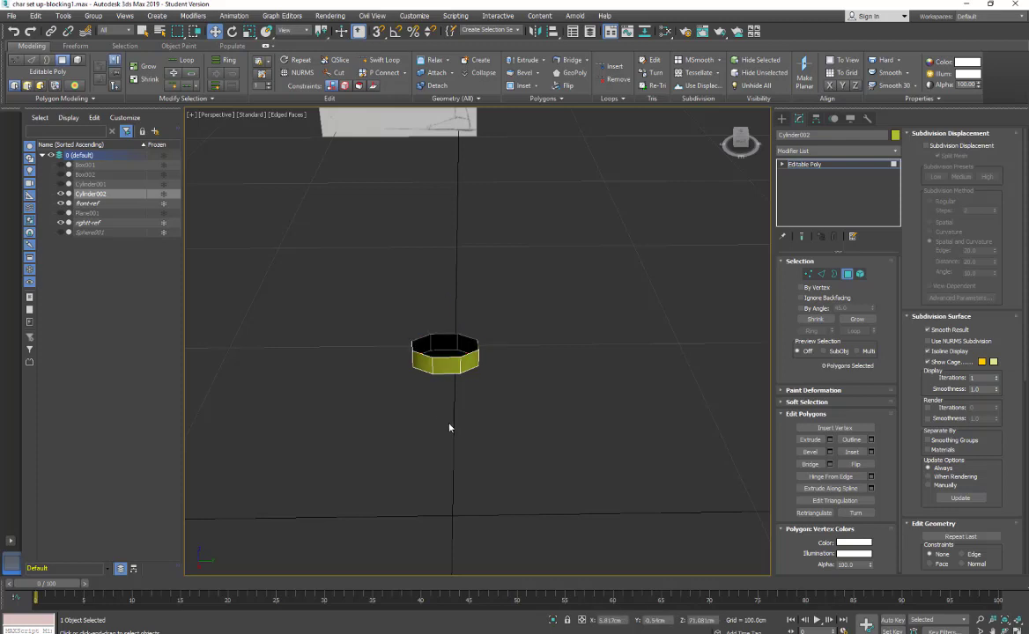
{"action": "left_click", "coordinate": [446, 351]}
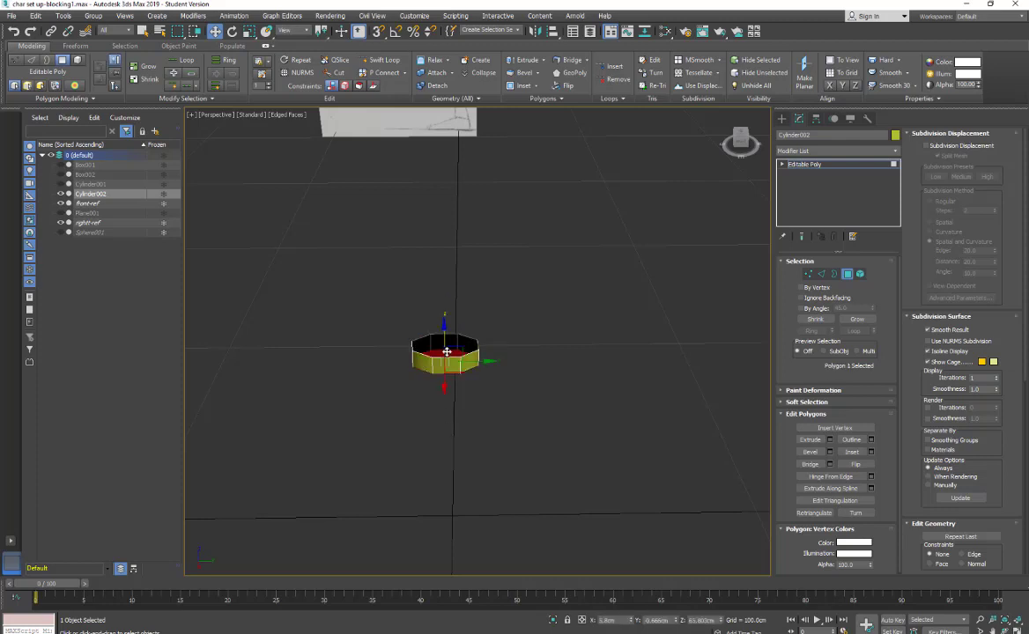
{"action": "key", "text": "Delete"}
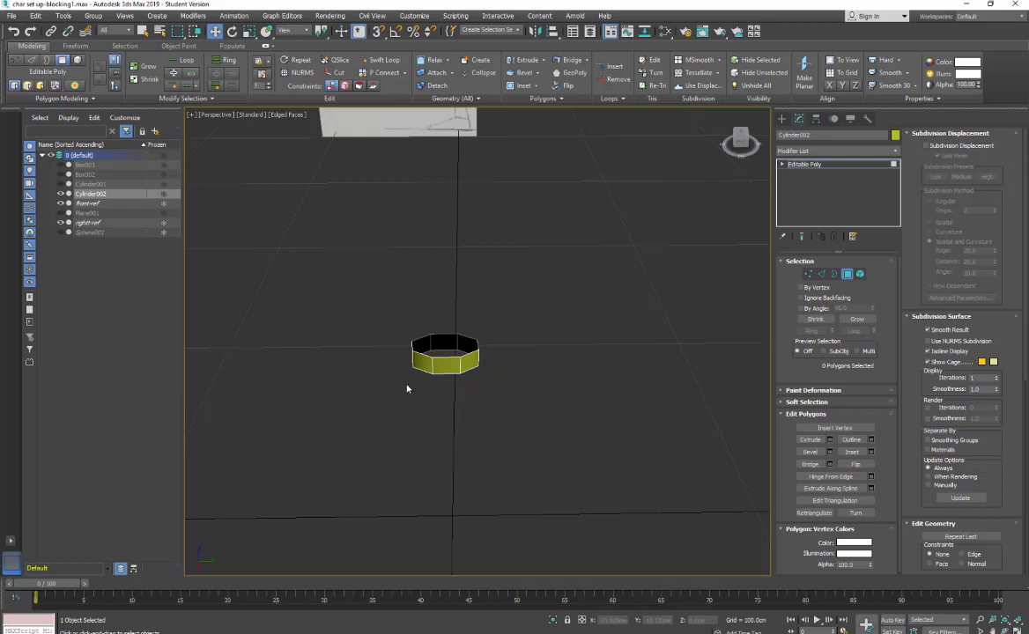
Examine the open ring against the leg drawings in the Front and Right views
{"action": "left_click", "coordinate": [220, 117]}
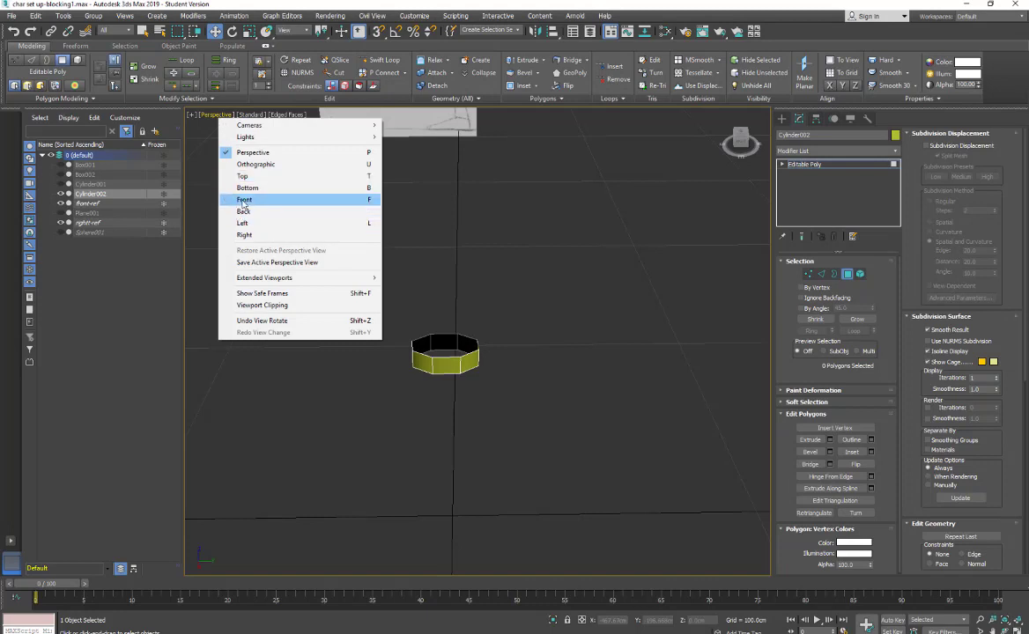
{"action": "left_click", "coordinate": [244, 200]}
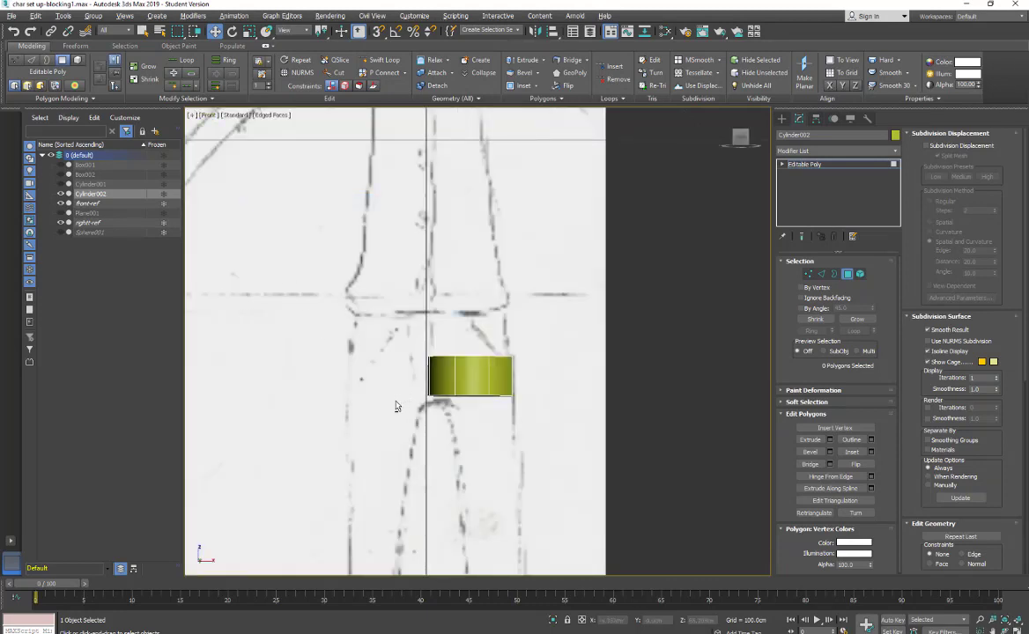
{"action": "middle_click_drag", "start_coordinate": [396, 406], "coordinate": [435, 389], "text": "alt"}
{"action": "left_click", "coordinate": [430, 384]}
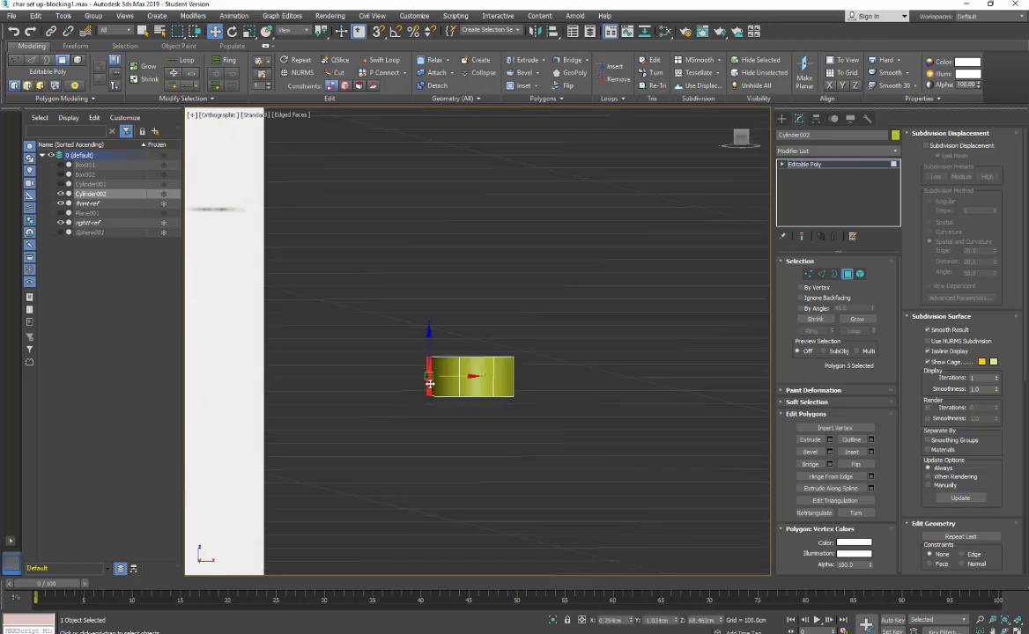
{"action": "left_click", "coordinate": [212, 115]}
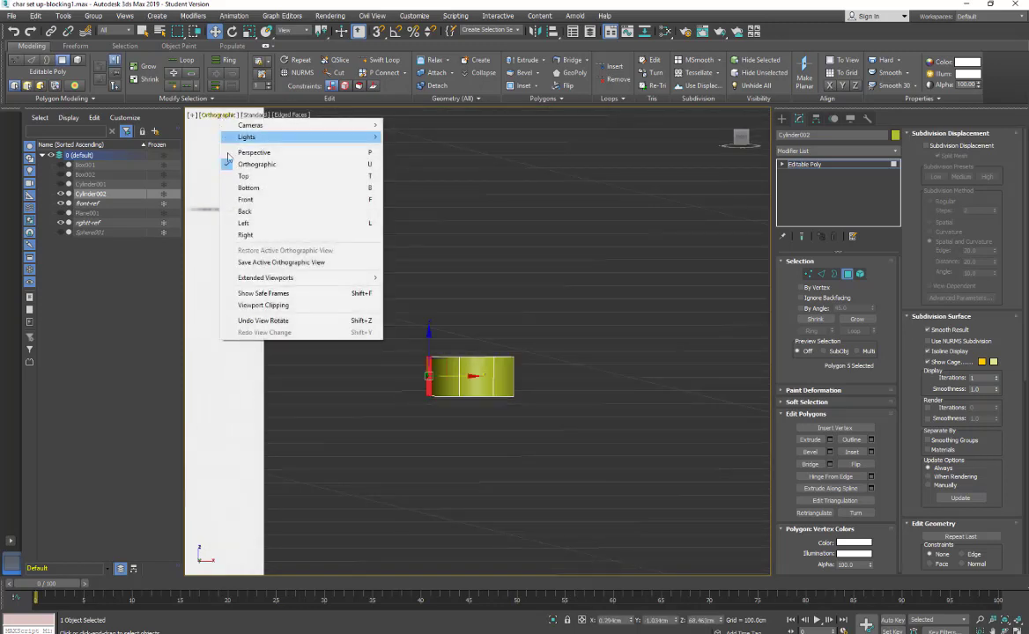
{"action": "left_click", "coordinate": [238, 201]}
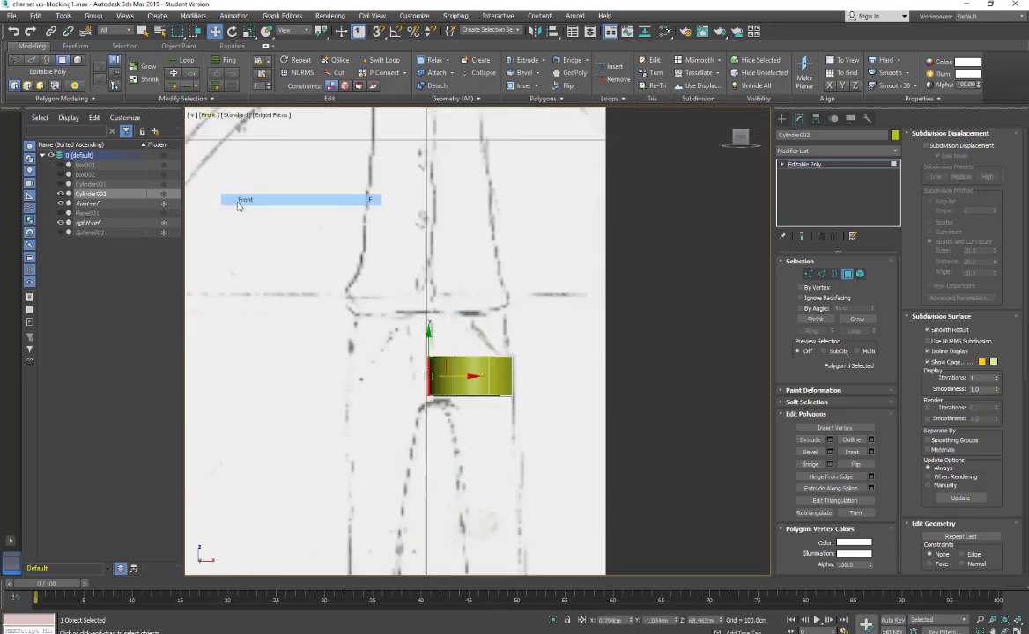
{"action": "left_click", "coordinate": [210, 116]}
{"action": "left_click", "coordinate": [236, 235]}
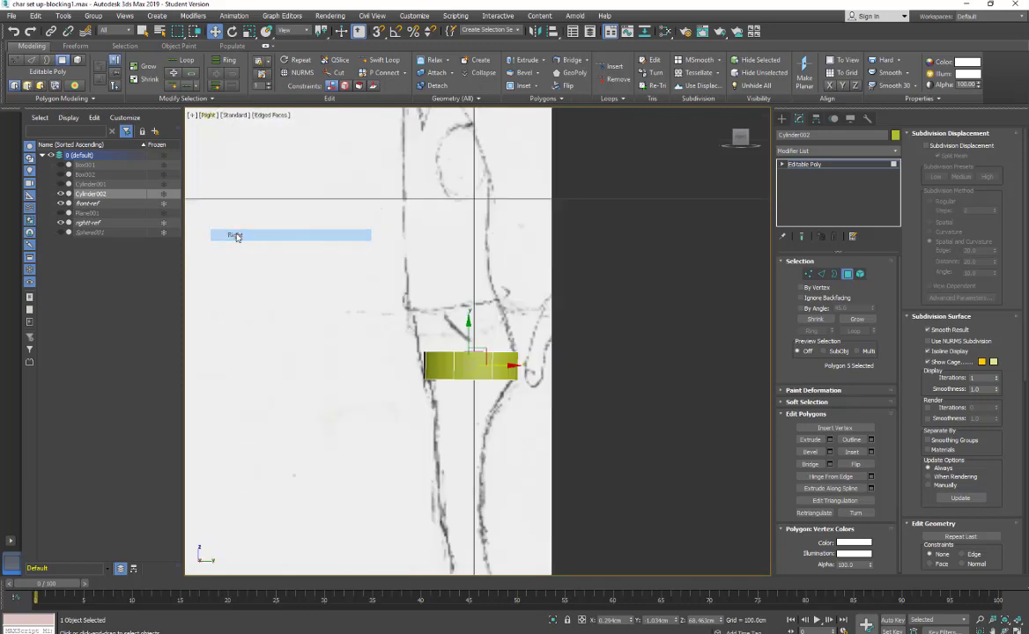
{"action": "left_click", "coordinate": [473, 385]}
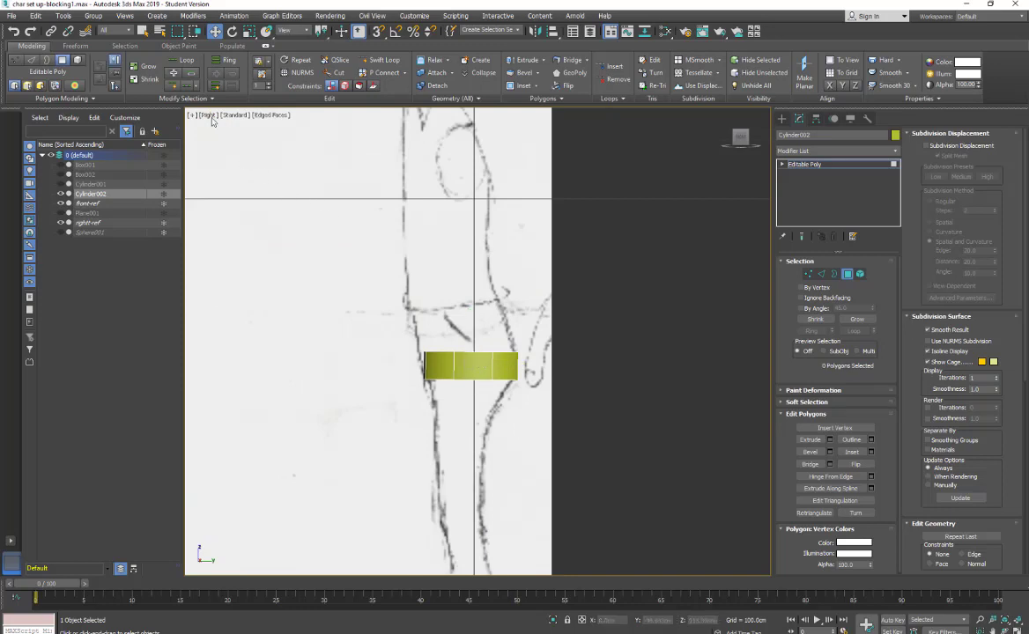
At edge level, move the ring's rear inner vertical edge backward along Y to about 7.64 cm
{"action": "left_click", "coordinate": [821, 274]}
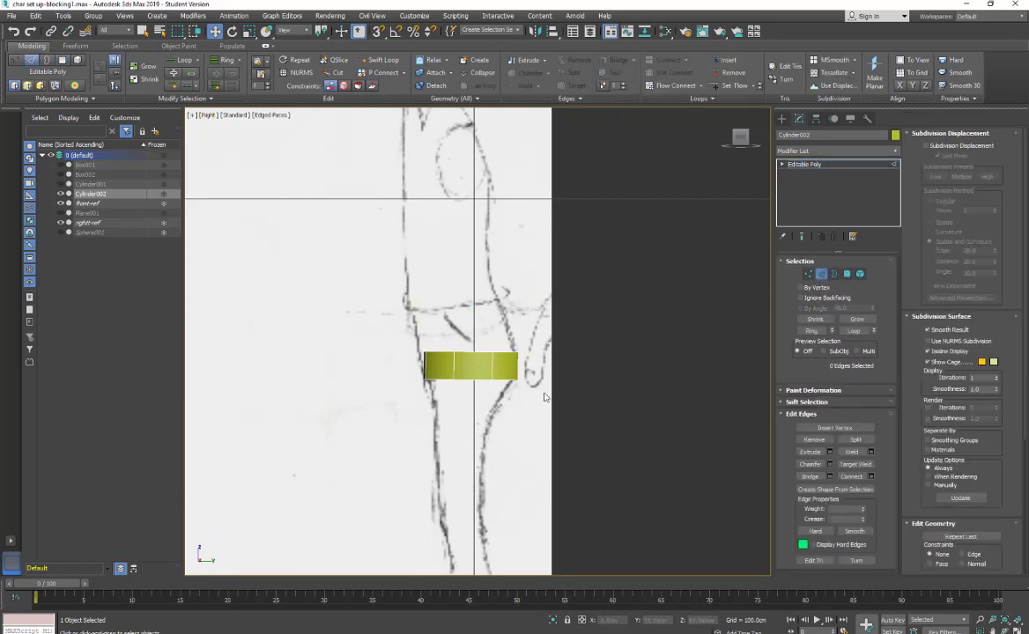
{"action": "middle_click_drag", "start_coordinate": [543, 398], "coordinate": [450, 327], "text": "alt"}
{"action": "left_click", "coordinate": [488, 353]}
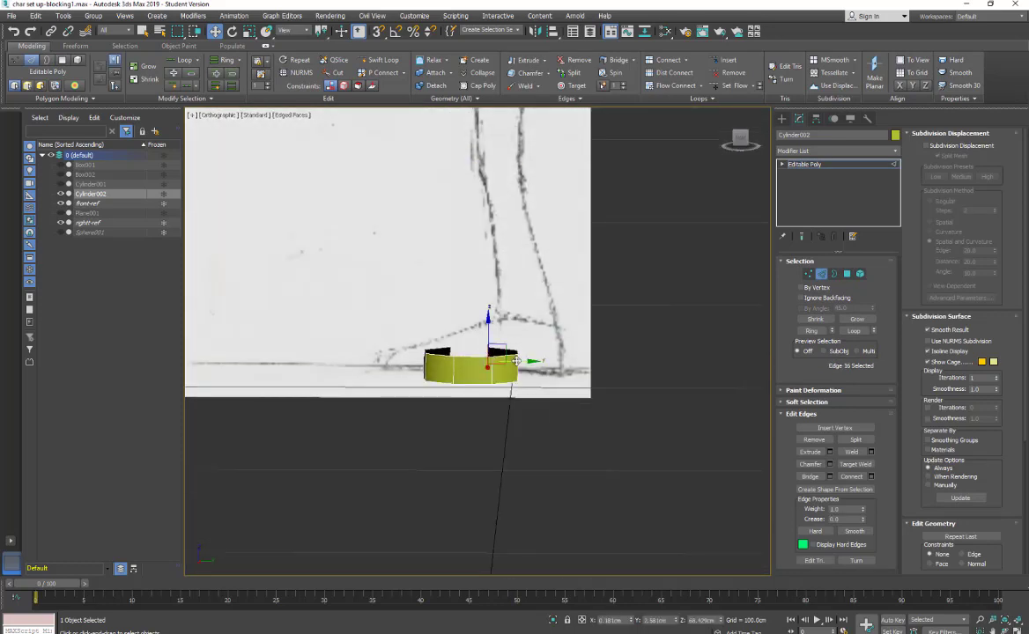
{"action": "left_click_drag", "start_coordinate": [518, 363], "coordinate": [546, 358]}
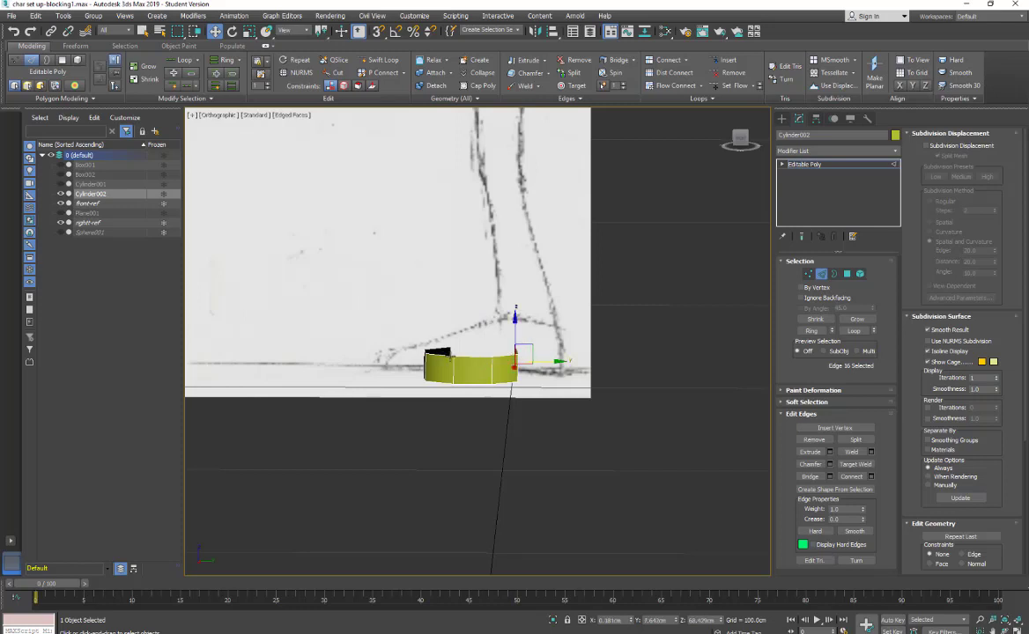
{"action": "left_click", "coordinate": [449, 354]}
{"action": "left_click_drag", "start_coordinate": [473, 356], "coordinate": [461, 351]}
{"action": "key", "text": "ctrl+z"}
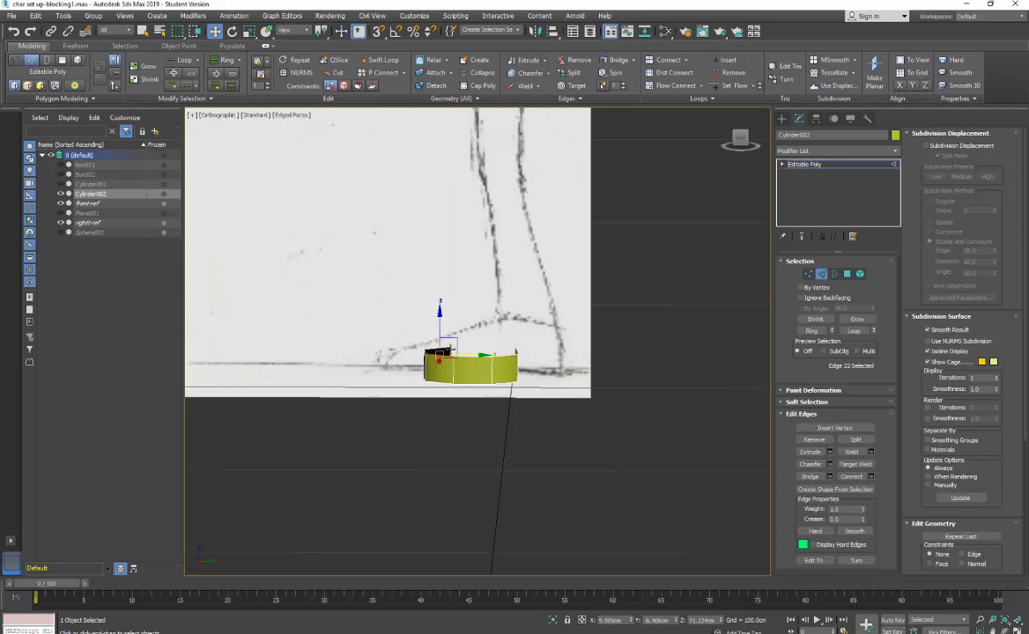
{"action": "left_click", "coordinate": [450, 350]}
{"action": "left_click_drag", "start_coordinate": [466, 350], "coordinate": [451, 343]}
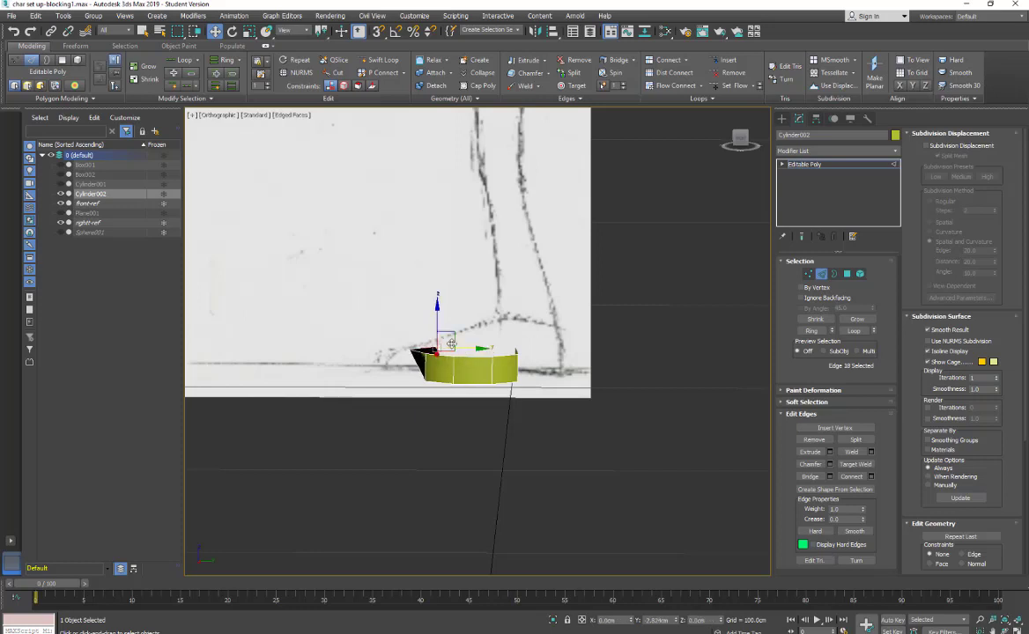
{"action": "key", "text": "ctrl+z"}
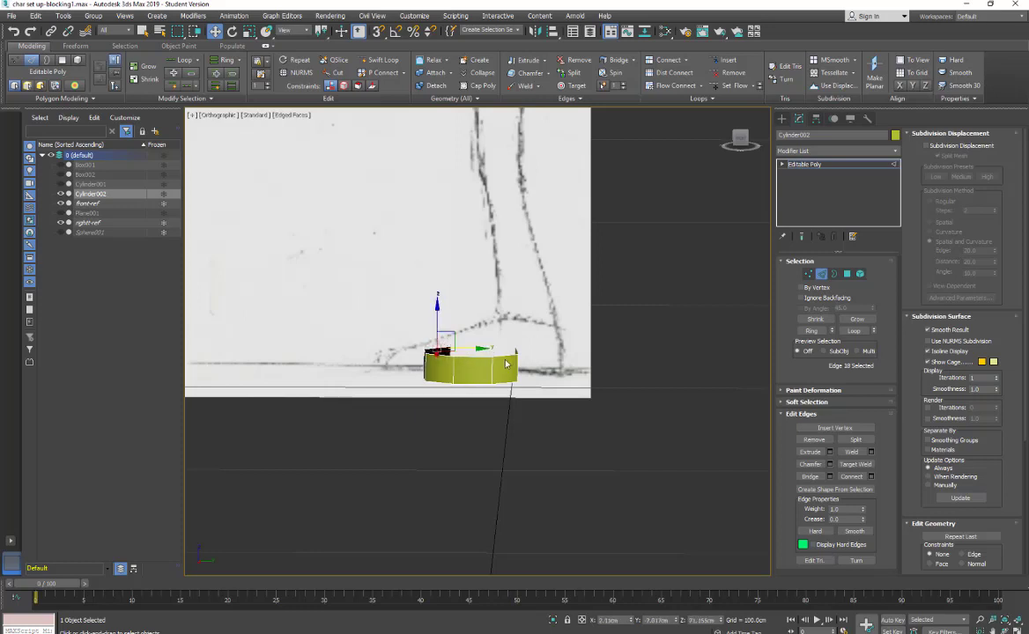
Move the ring's front inner vertical edge forward along Y to about -9.7 cm
{"action": "middle_click_drag", "start_coordinate": [467, 315], "coordinate": [475, 353], "text": "alt"}
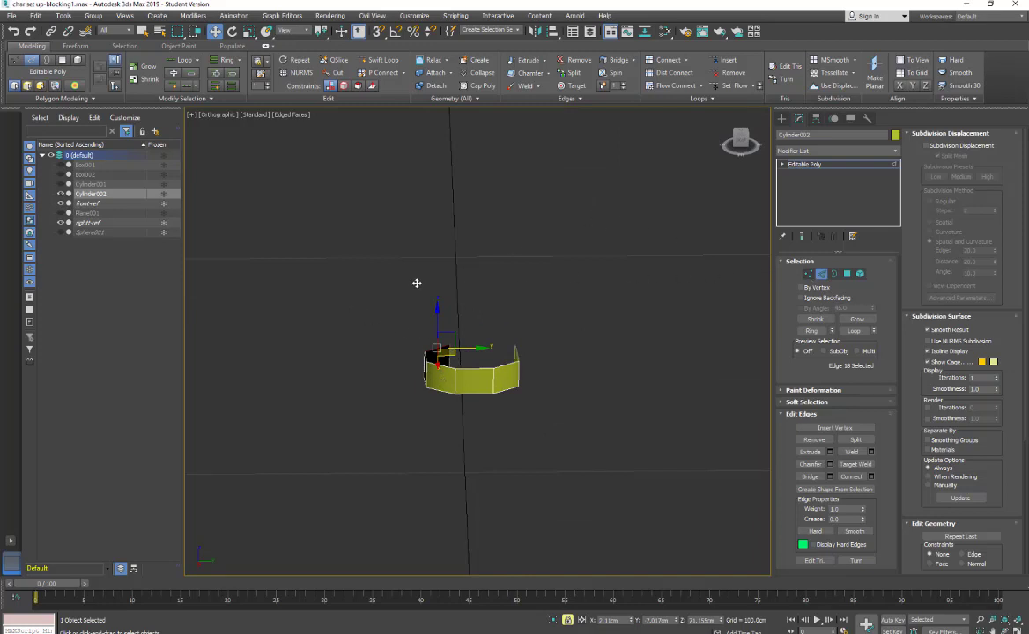
{"action": "left_click", "coordinate": [450, 362], "text": "alt"}
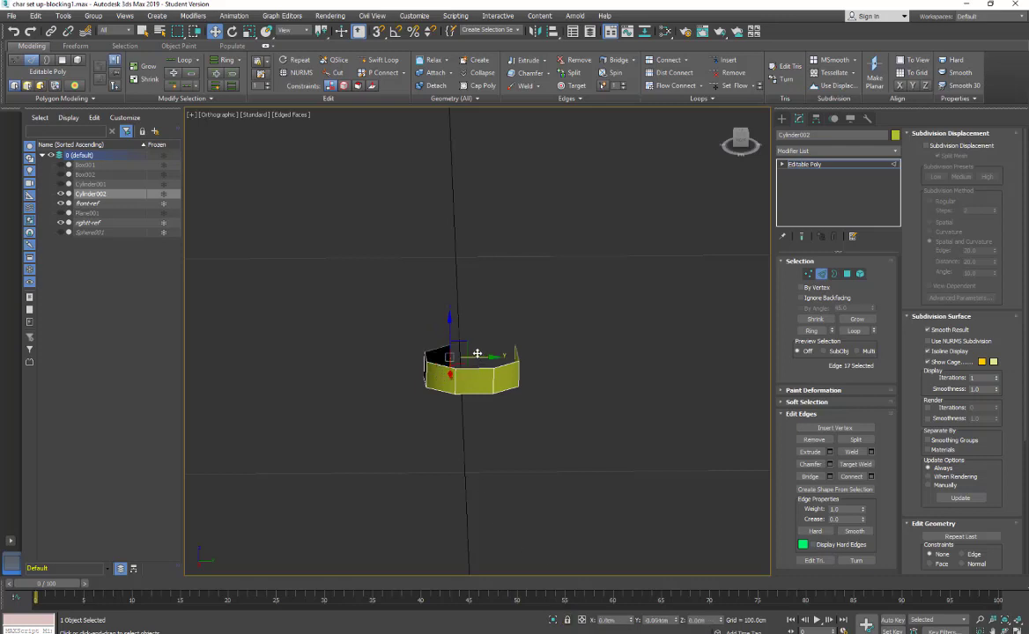
{"action": "key", "text": "ctrl+z"}
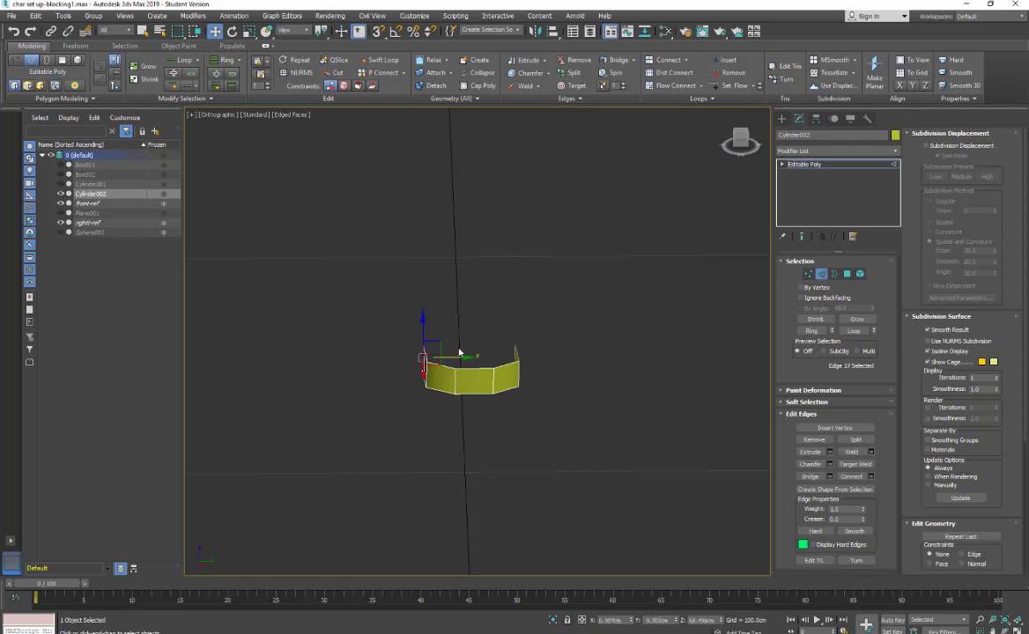
In the Right view, rotate the whole ring about 10° so its rear side rises, and move it up along Z to about 67.33 cm
{"action": "left_click", "coordinate": [216, 116]}
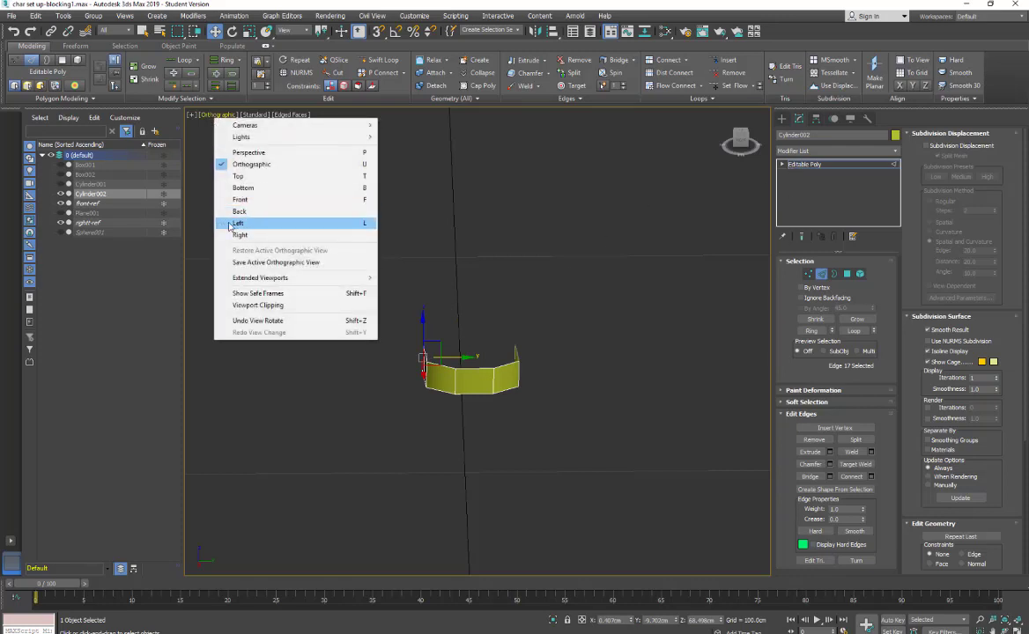
{"action": "left_click", "coordinate": [239, 235]}
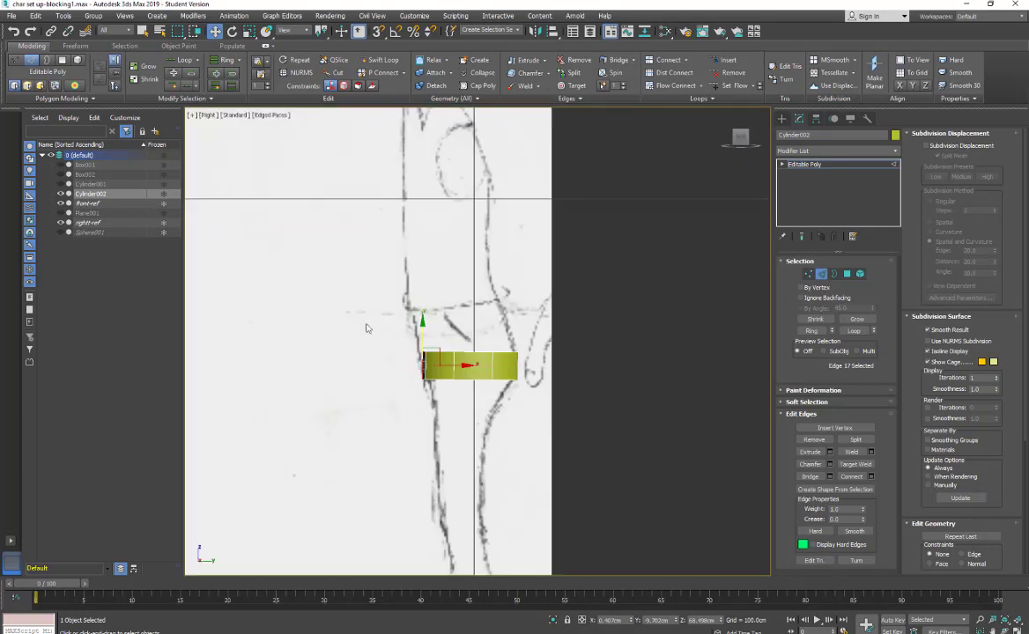
{"action": "left_click", "coordinate": [208, 115]}
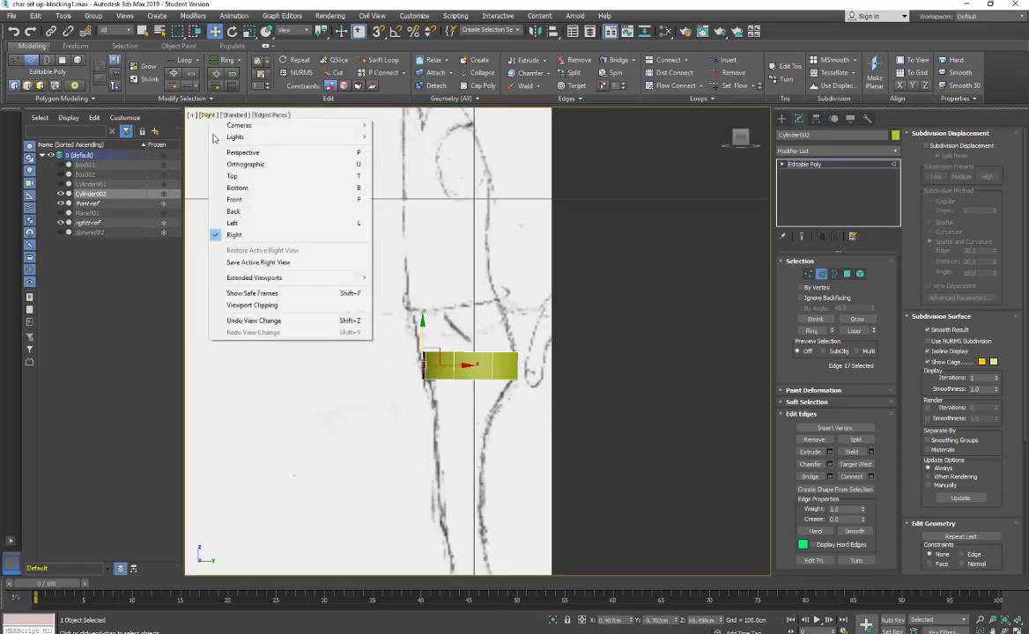
{"action": "left_click", "coordinate": [231, 200]}
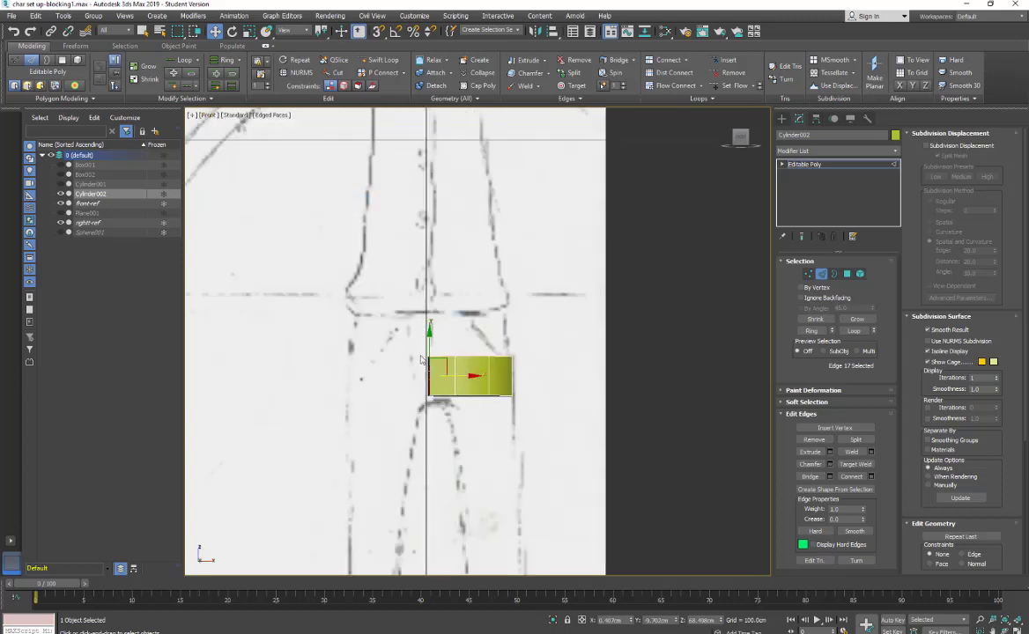
{"action": "left_click", "coordinate": [208, 116]}
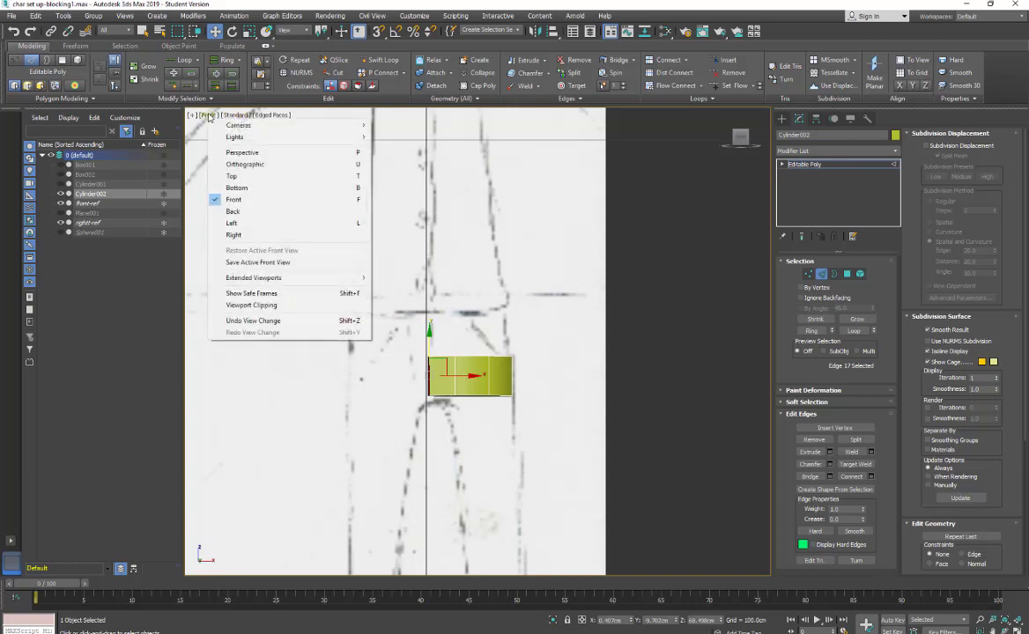
{"action": "left_click", "coordinate": [233, 236]}
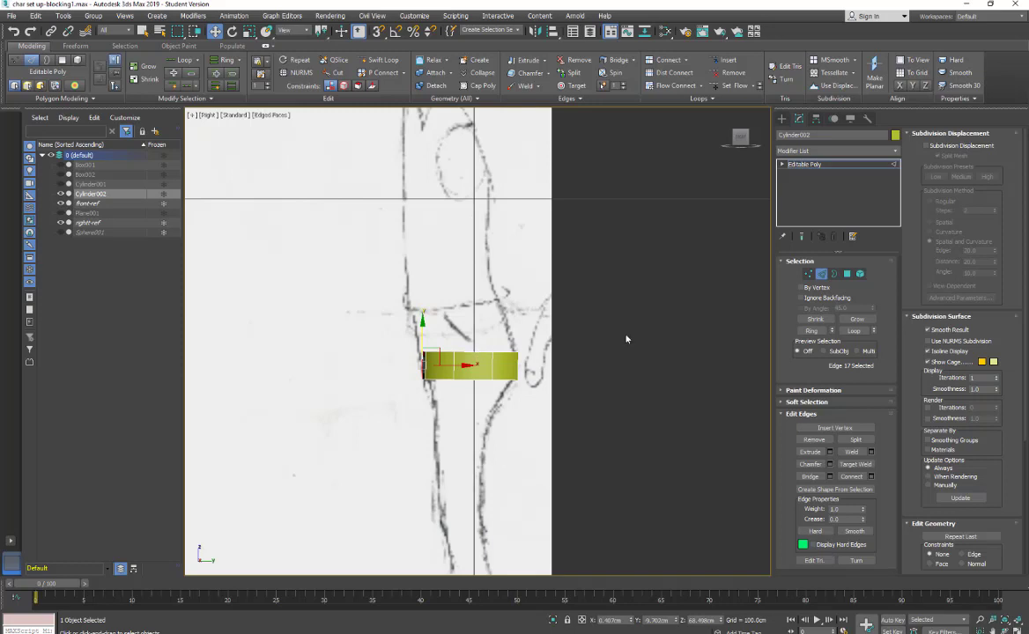
{"action": "left_click", "coordinate": [806, 165]}
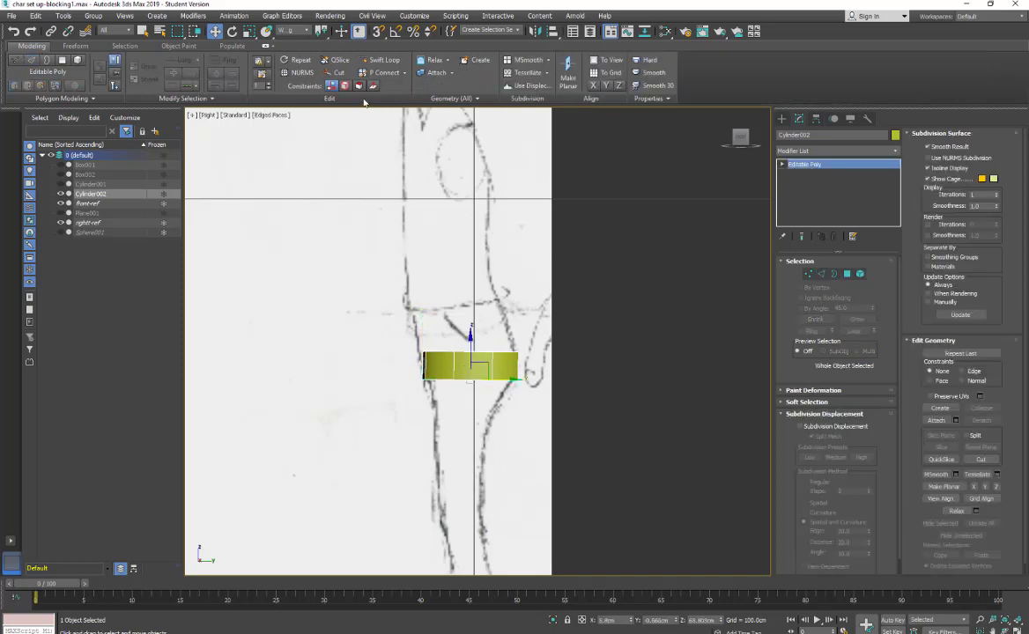
{"action": "key", "text": "e"}
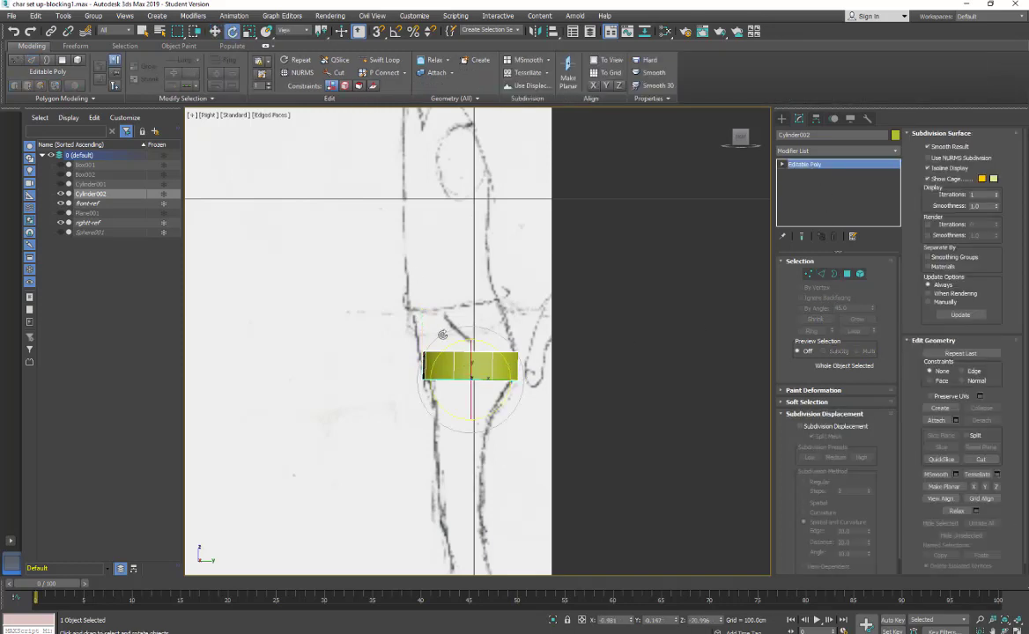
{"action": "left_click_drag", "start_coordinate": [450, 343], "coordinate": [442, 351]}
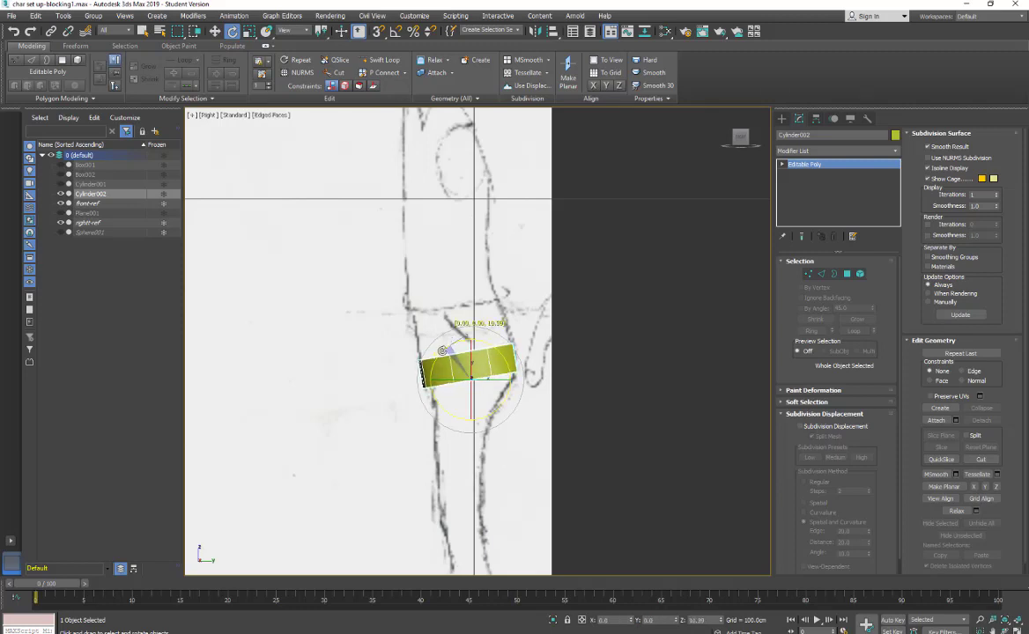
{"action": "left_click", "coordinate": [214, 31]}
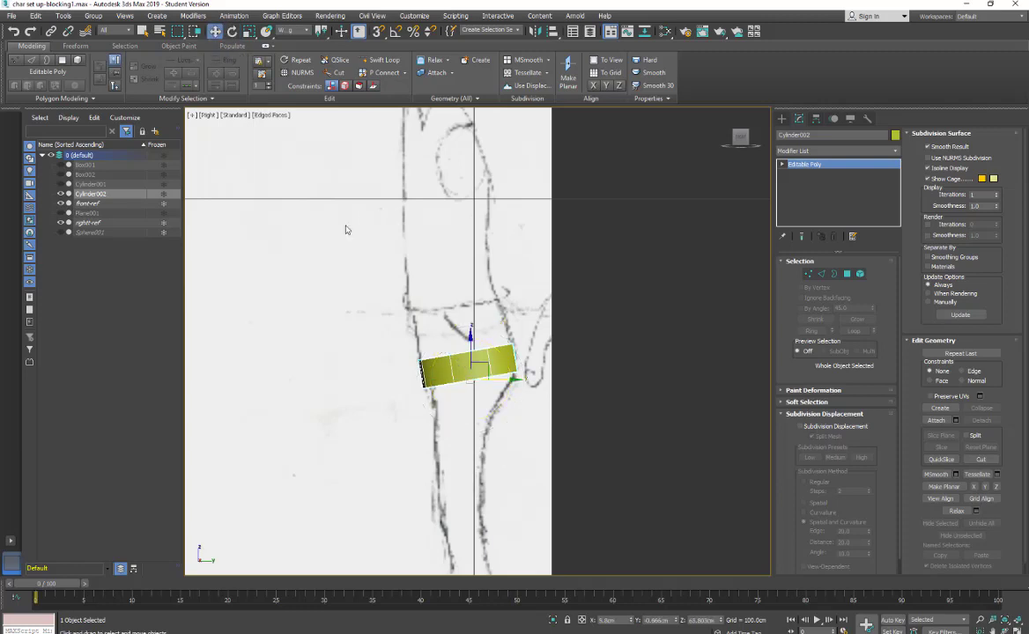
{"action": "mouse_move", "coordinate": [469, 342]}
{"action": "left_mouse_down"}
{"action": "mouse_move", "coordinate": [471, 352]}
{"action": "mouse_move", "coordinate": [470, 324]}
{"action": "mouse_move", "coordinate": [469, 338]}
{"action": "left_mouse_up"}
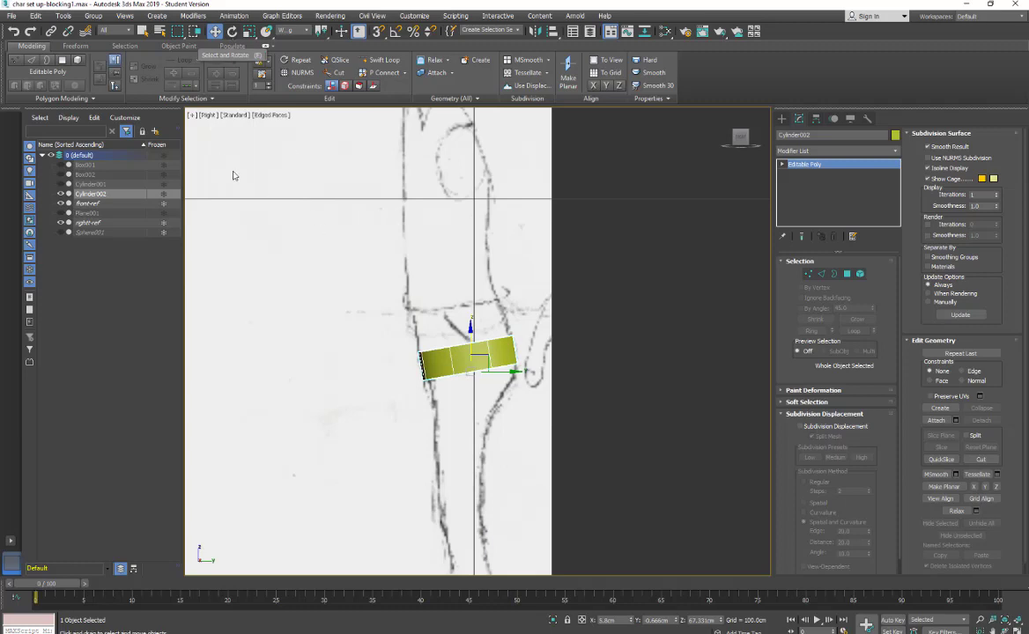
{"action": "left_click", "coordinate": [223, 207]}
In the Front view, rotate the ring so its outer side rises, and shift it outward along X to about 6.38 cm
{"action": "left_click", "coordinate": [209, 117]}
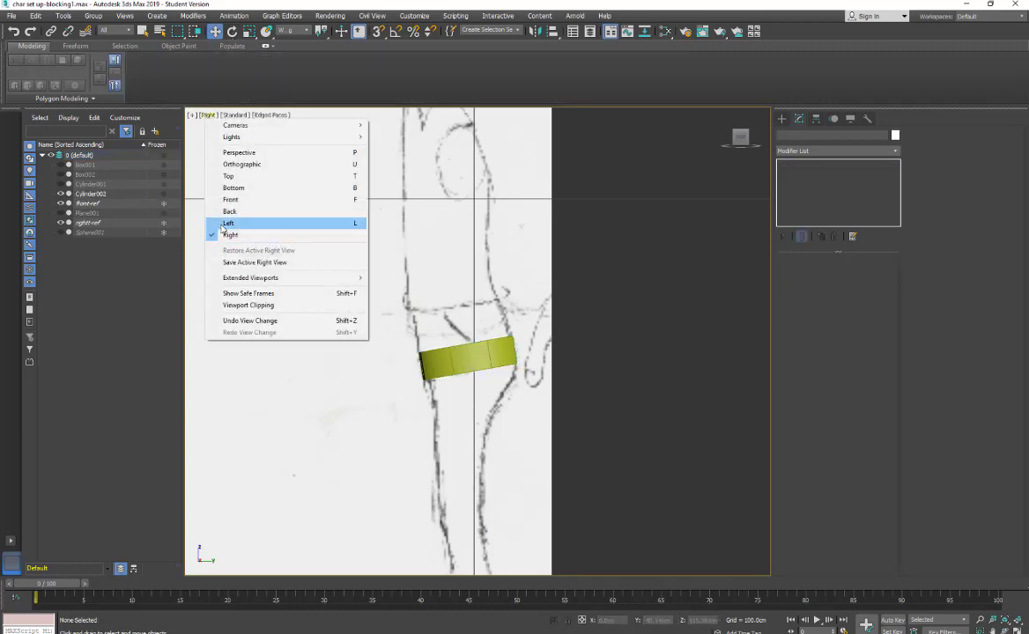
{"action": "left_click", "coordinate": [225, 199]}
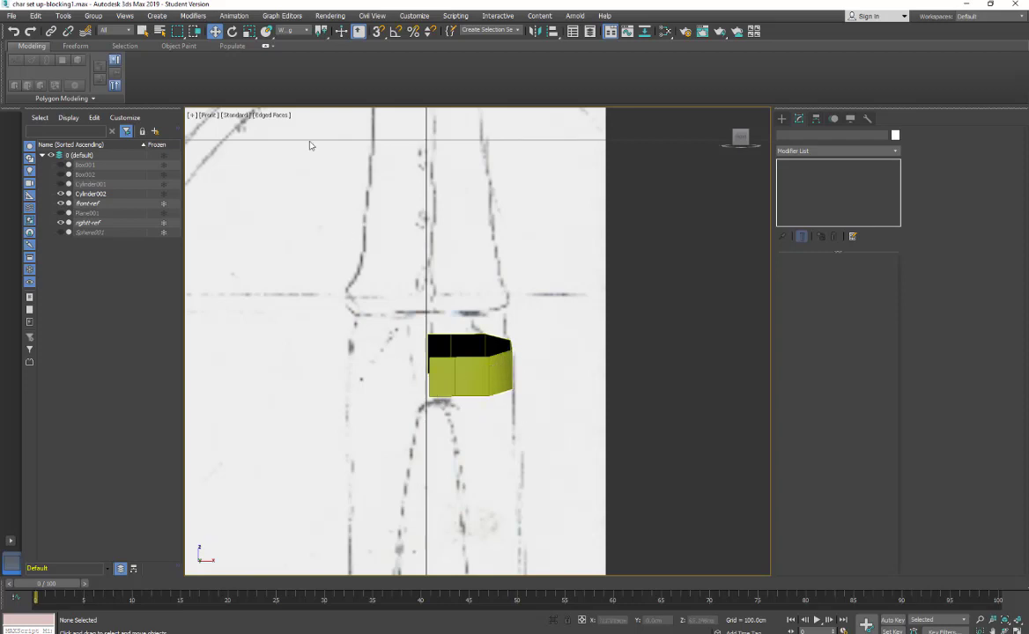
{"action": "left_click", "coordinate": [231, 33]}
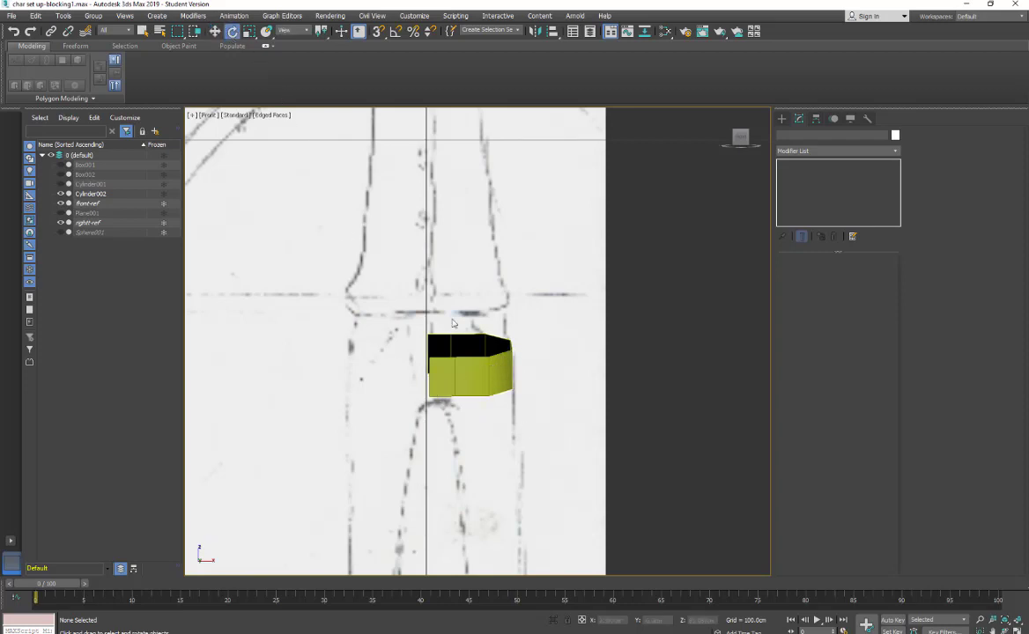
{"action": "left_click", "coordinate": [489, 371]}
{"action": "left_click_drag", "start_coordinate": [453, 347], "coordinate": [446, 354]}
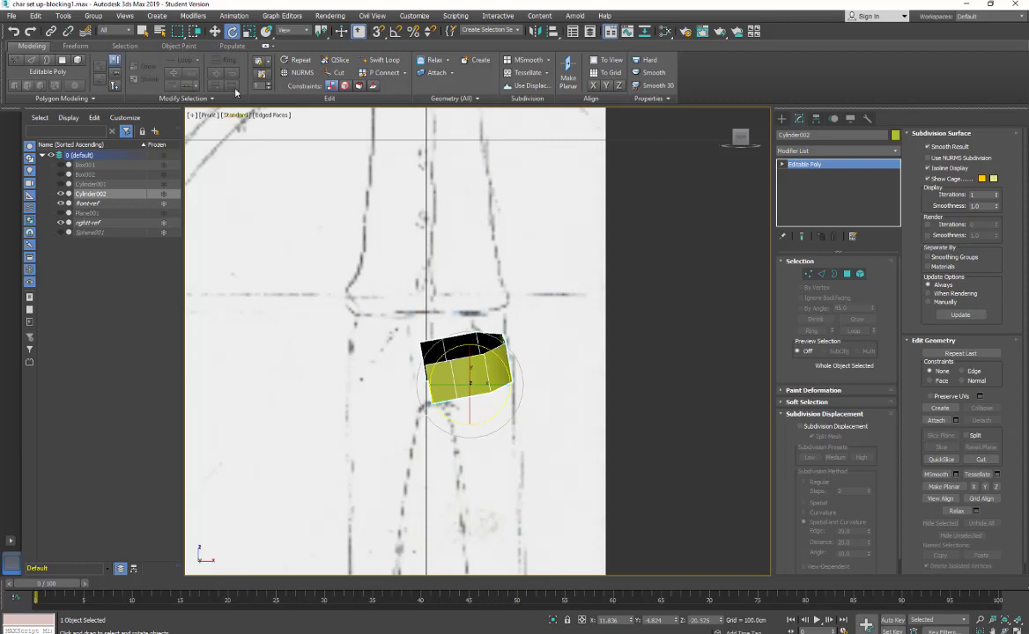
{"action": "left_click", "coordinate": [214, 33]}
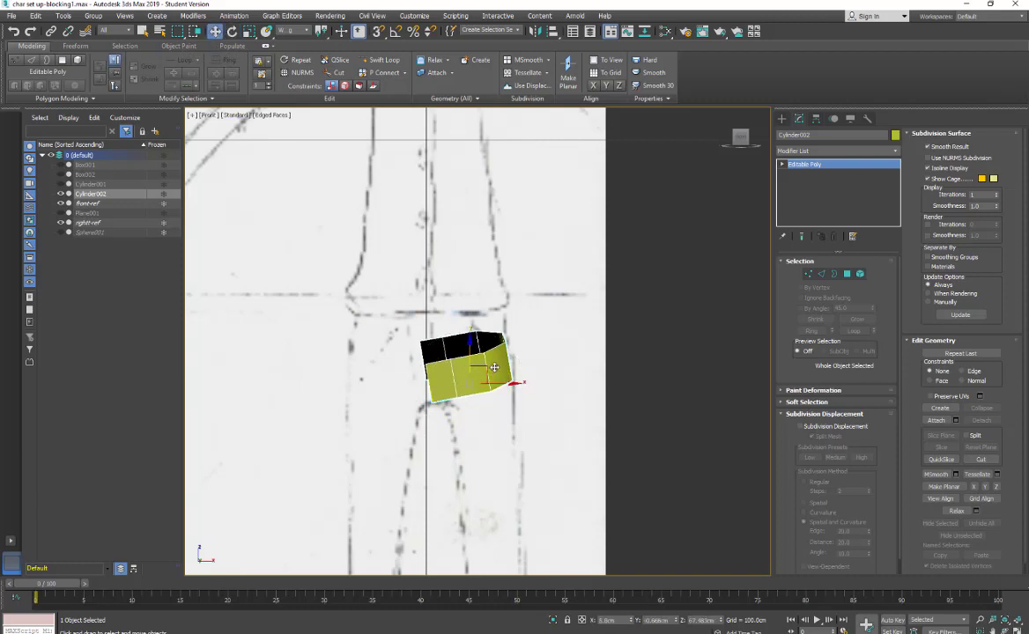
{"action": "left_click_drag", "start_coordinate": [494, 367], "coordinate": [512, 385]}
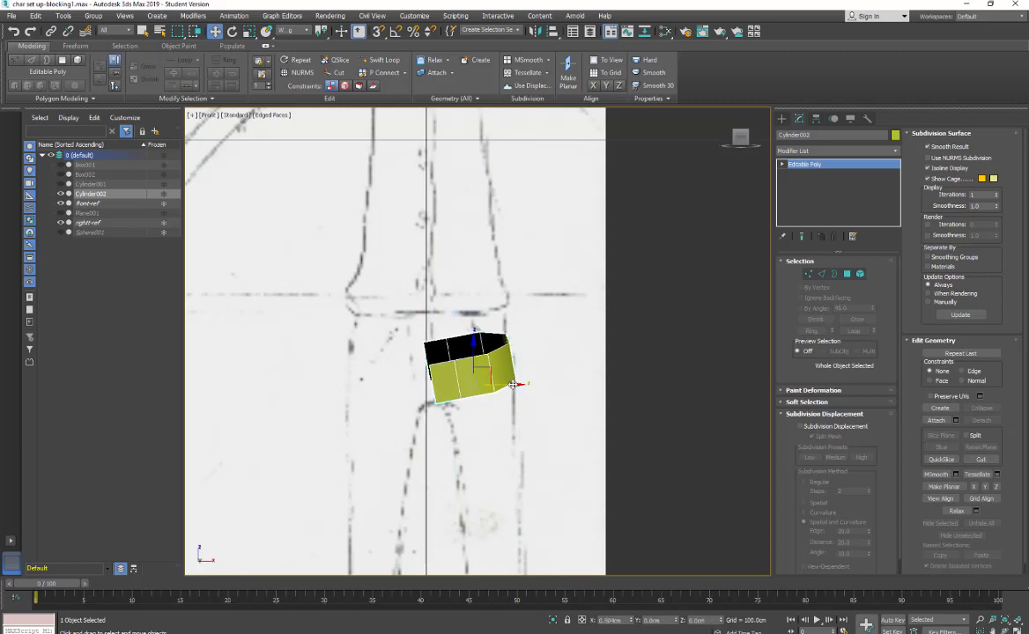
{"action": "left_click", "coordinate": [208, 114]}
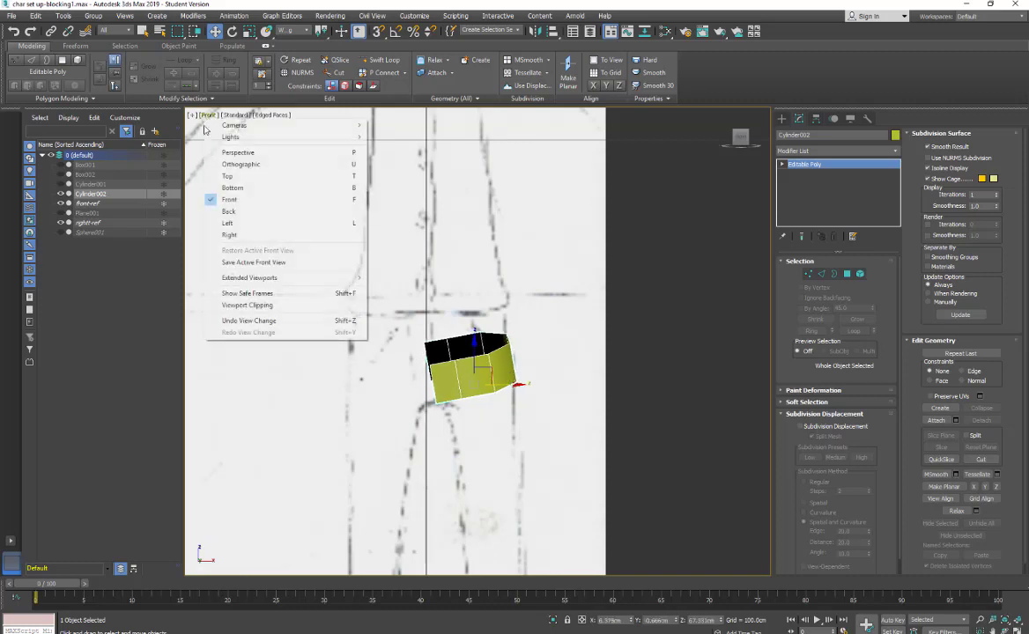
{"action": "left_click", "coordinate": [228, 235]}
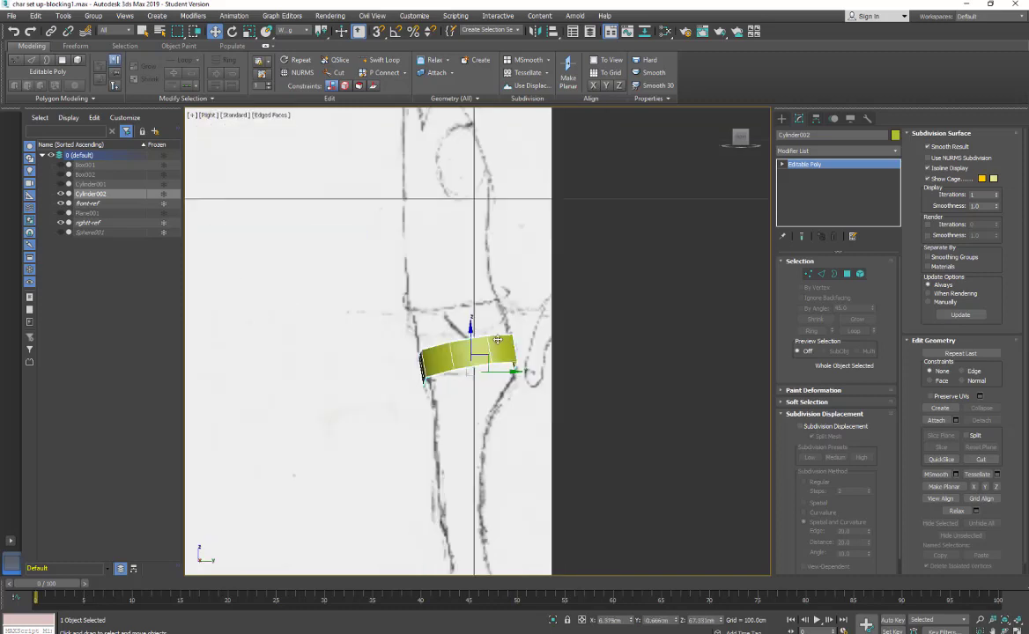
In the Front view, scale the ring's four innermost vertices flat along X and move them onto the character's vertical centre line
{"action": "left_click", "coordinate": [208, 121]}
{"action": "left_click", "coordinate": [204, 115]}
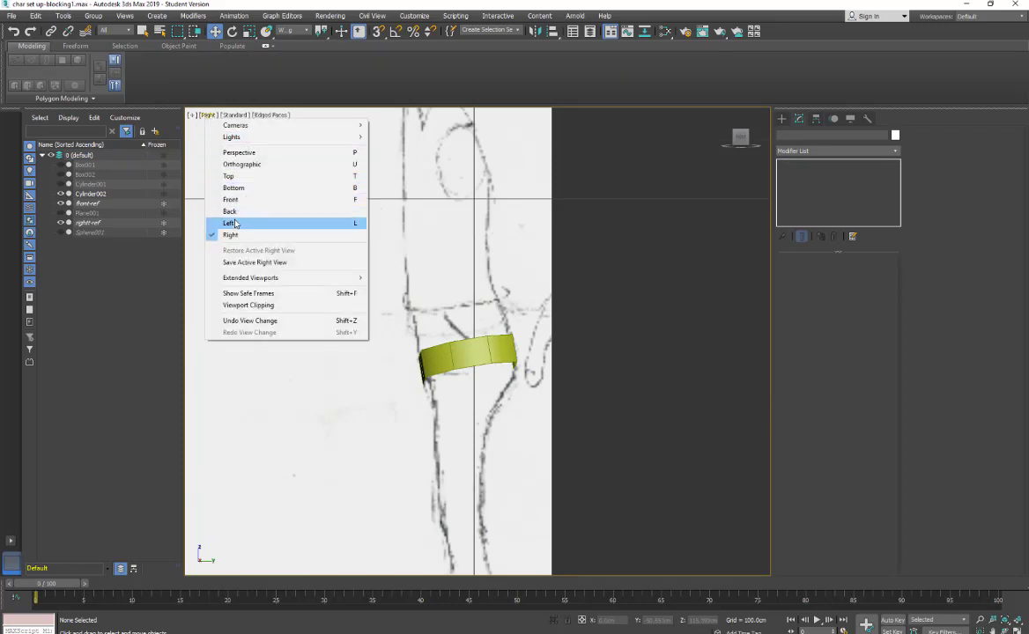
{"action": "left_click", "coordinate": [231, 201]}
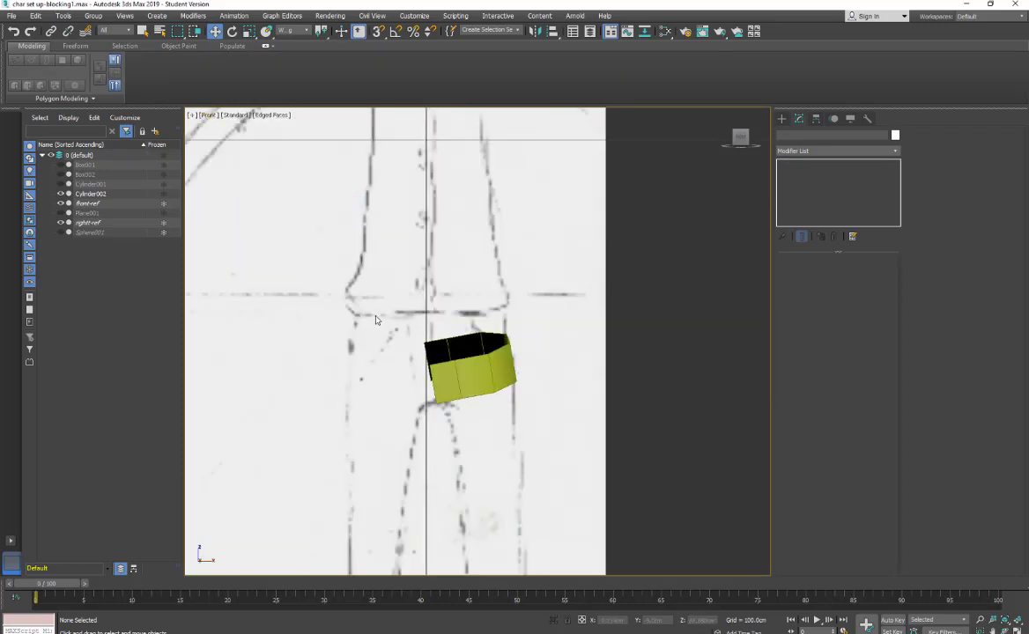
{"action": "left_click", "coordinate": [455, 383]}
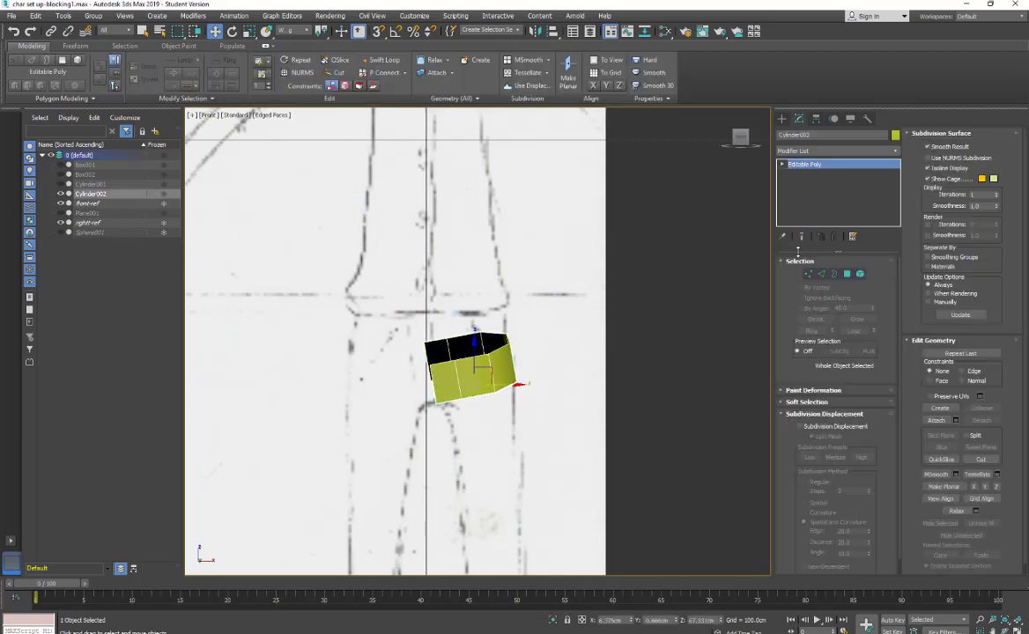
{"action": "left_click", "coordinate": [806, 276]}
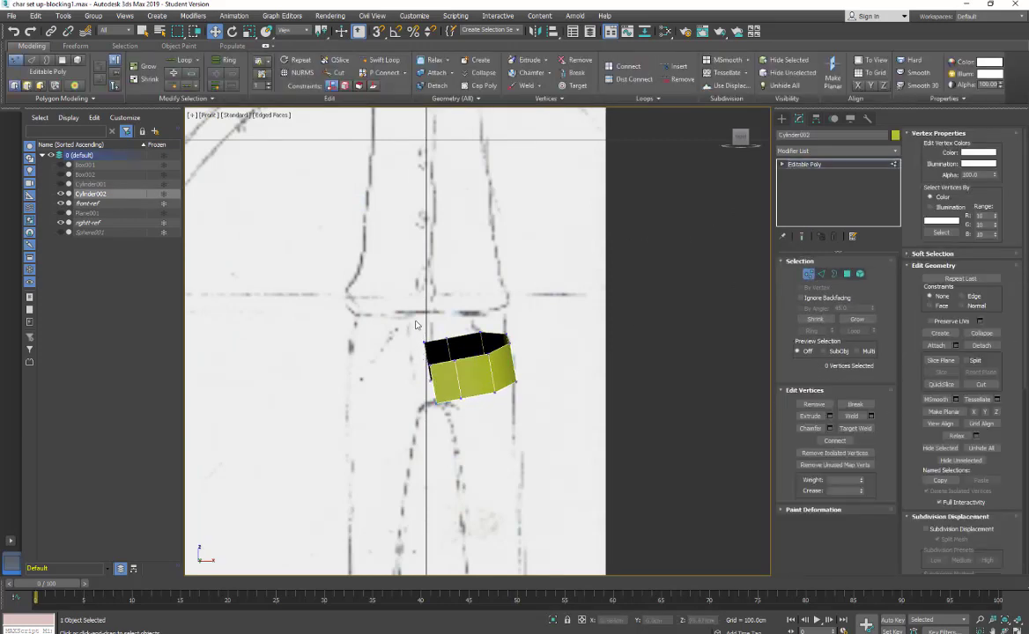
{"action": "left_click_drag", "start_coordinate": [400, 310], "coordinate": [472, 432]}
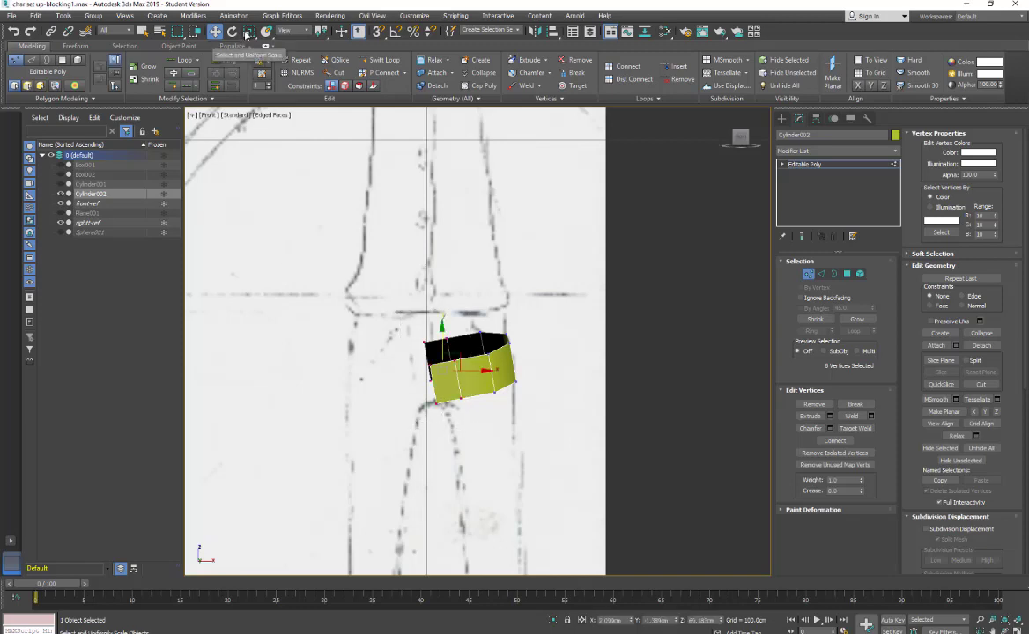
{"action": "left_click", "coordinate": [408, 342]}
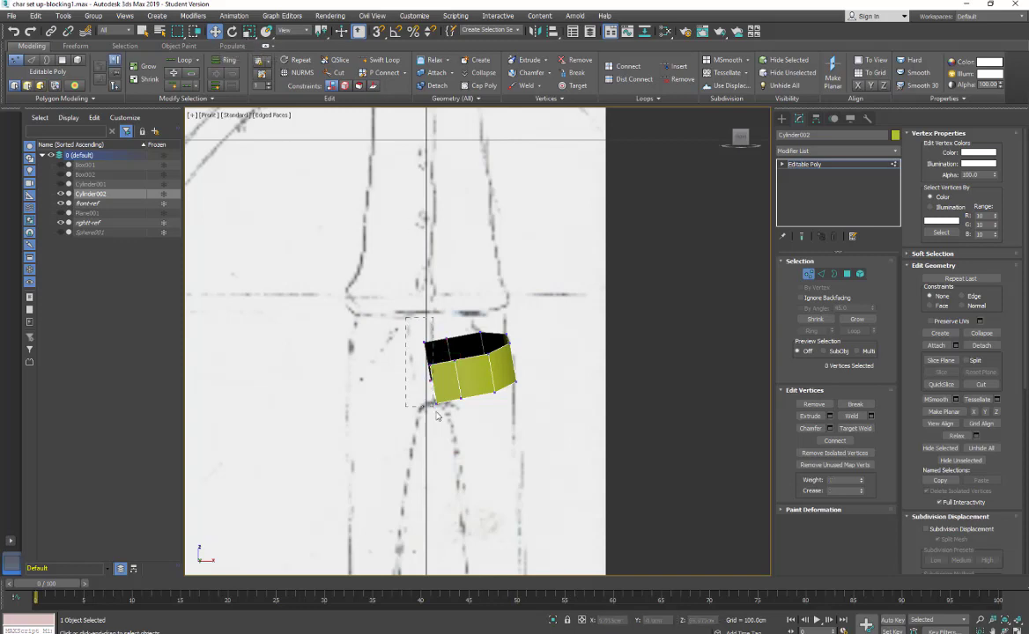
{"action": "left_click_drag", "start_coordinate": [436, 413], "coordinate": [436, 411]}
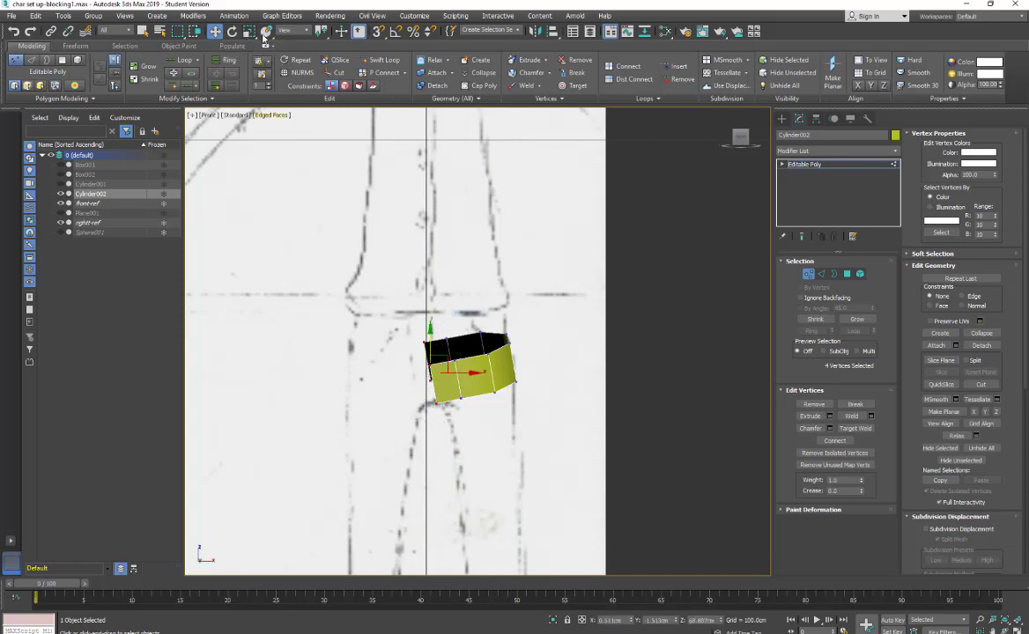
{"action": "left_click", "coordinate": [250, 32]}
{"action": "left_click_drag", "start_coordinate": [476, 372], "coordinate": [300, 361]}
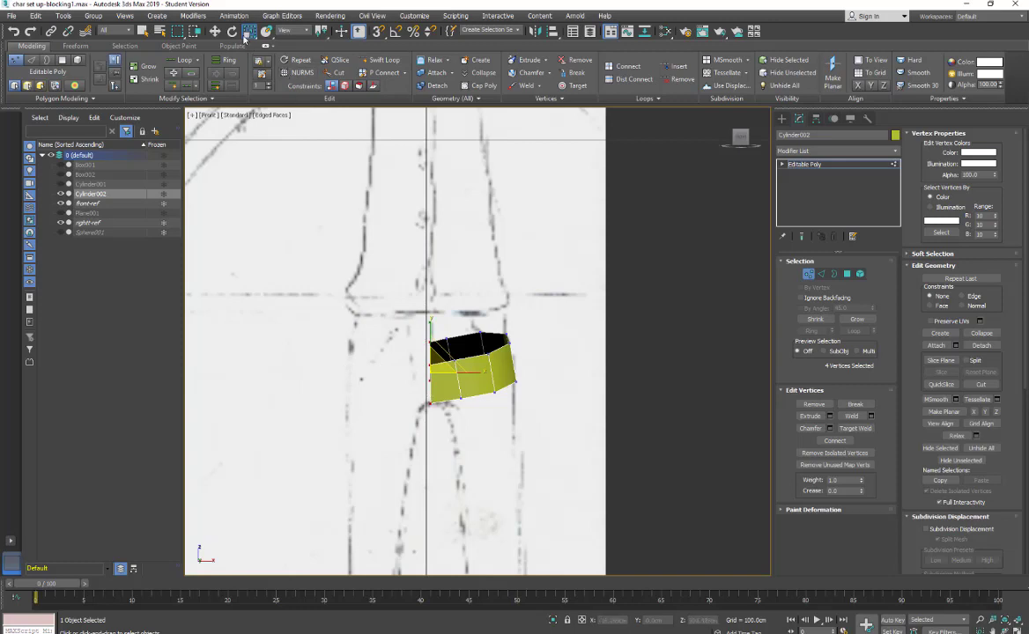
{"action": "left_click", "coordinate": [215, 31]}
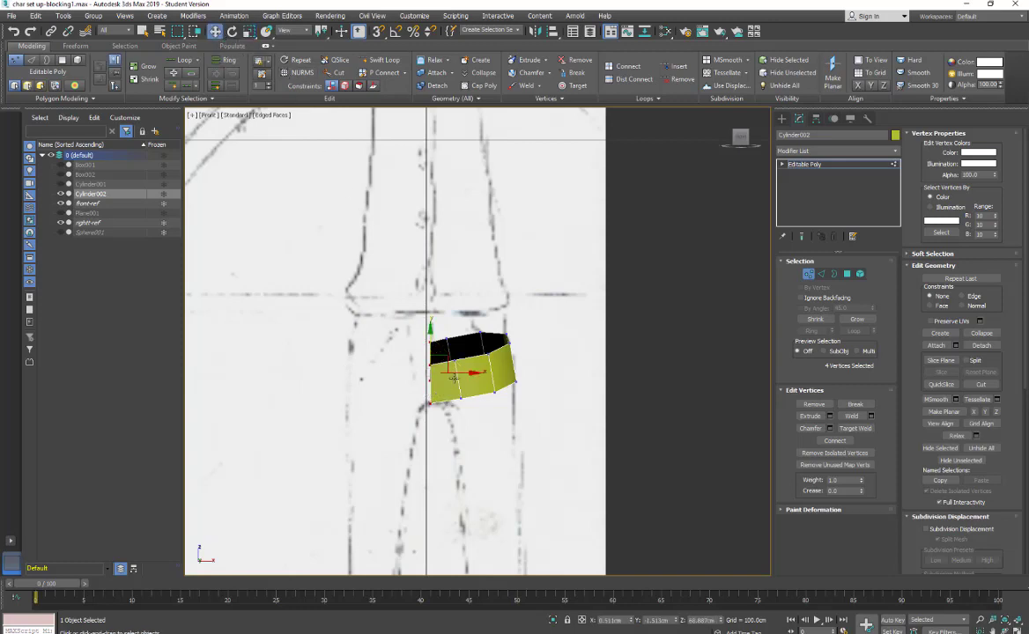
{"action": "left_click_drag", "start_coordinate": [463, 372], "coordinate": [460, 374]}
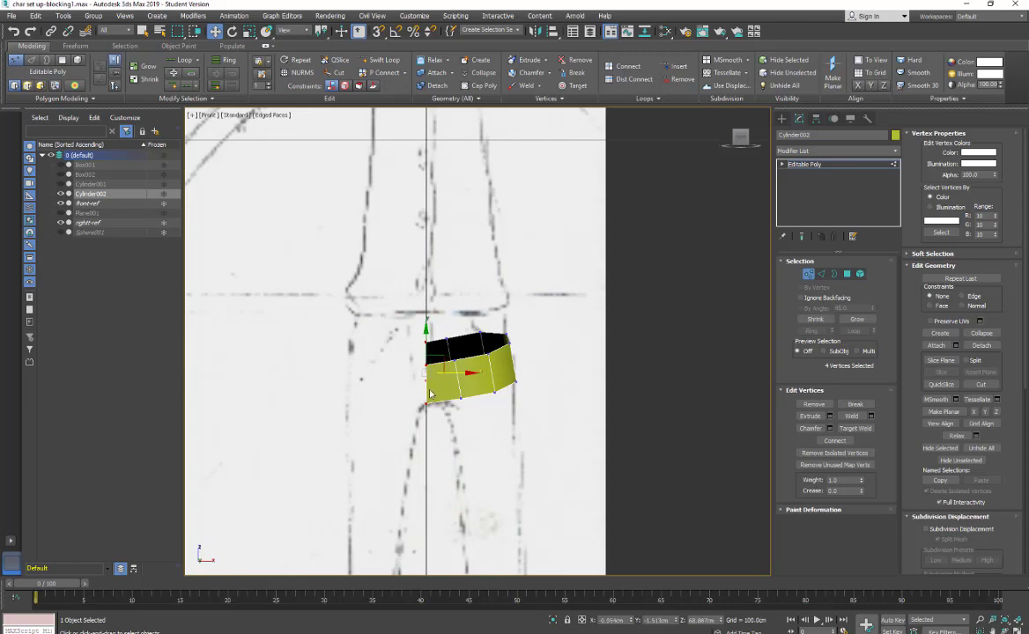
Move only the ring's pivot along X onto the character's vertical centre line, at about X 0.08 cm
{"action": "left_click", "coordinate": [814, 164]}
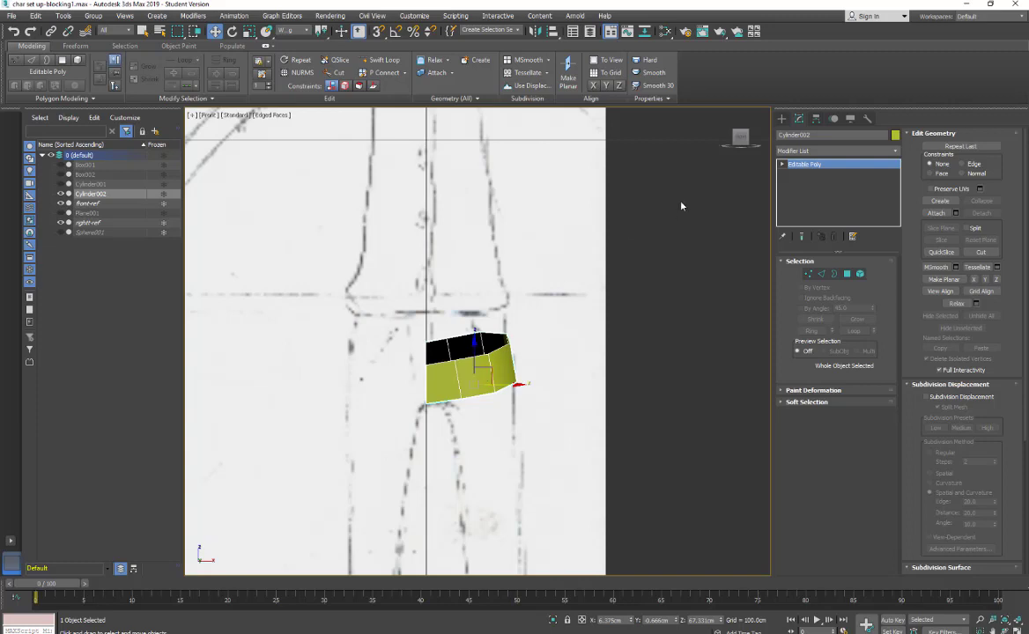
{"action": "left_click", "coordinate": [816, 120]}
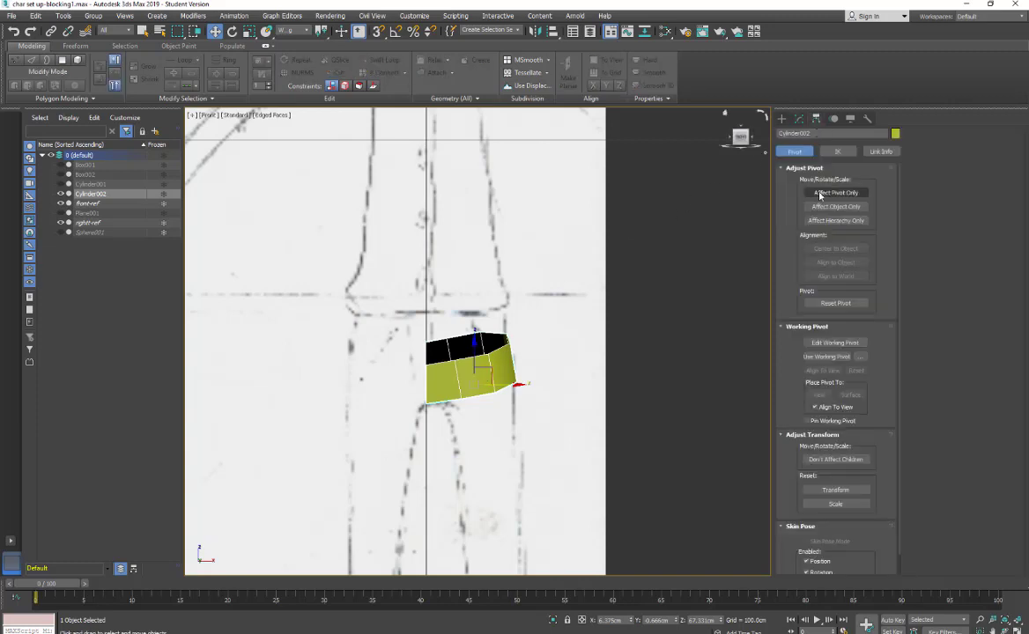
{"action": "left_click", "coordinate": [836, 192]}
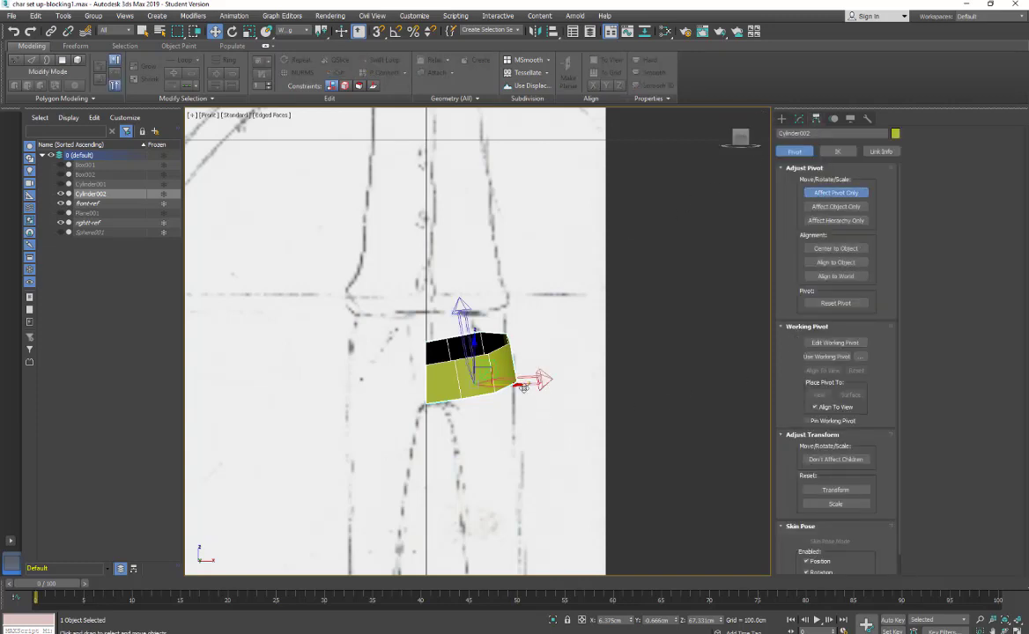
{"action": "left_click_drag", "start_coordinate": [520, 383], "coordinate": [476, 386]}
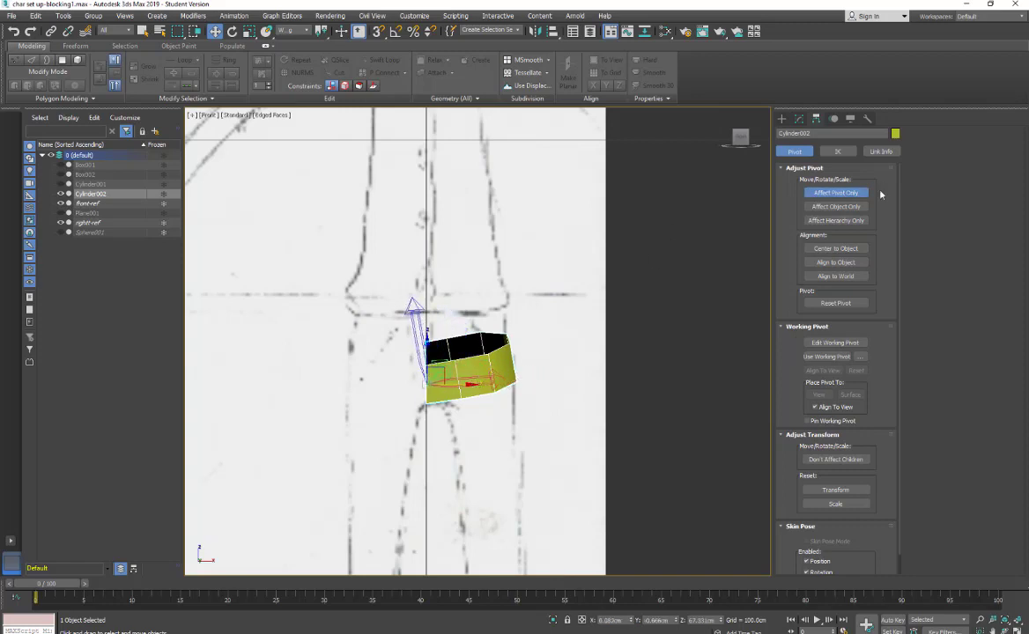
{"action": "left_click", "coordinate": [837, 192]}
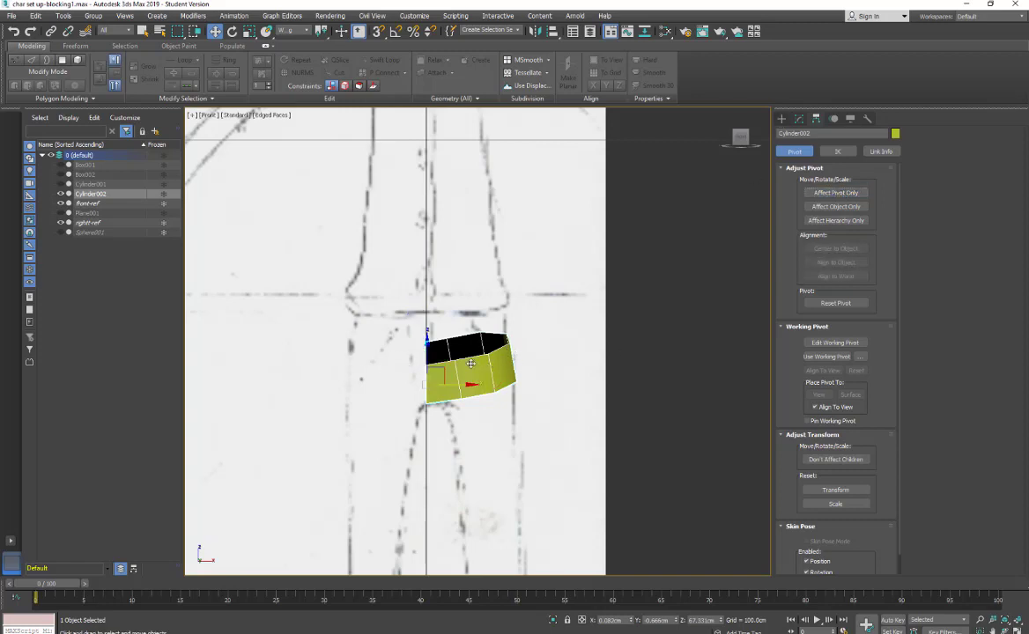
Flatten the ring's second column of four vertices along X and move it inward to about X 2.55 cm
{"action": "left_click", "coordinate": [782, 118]}
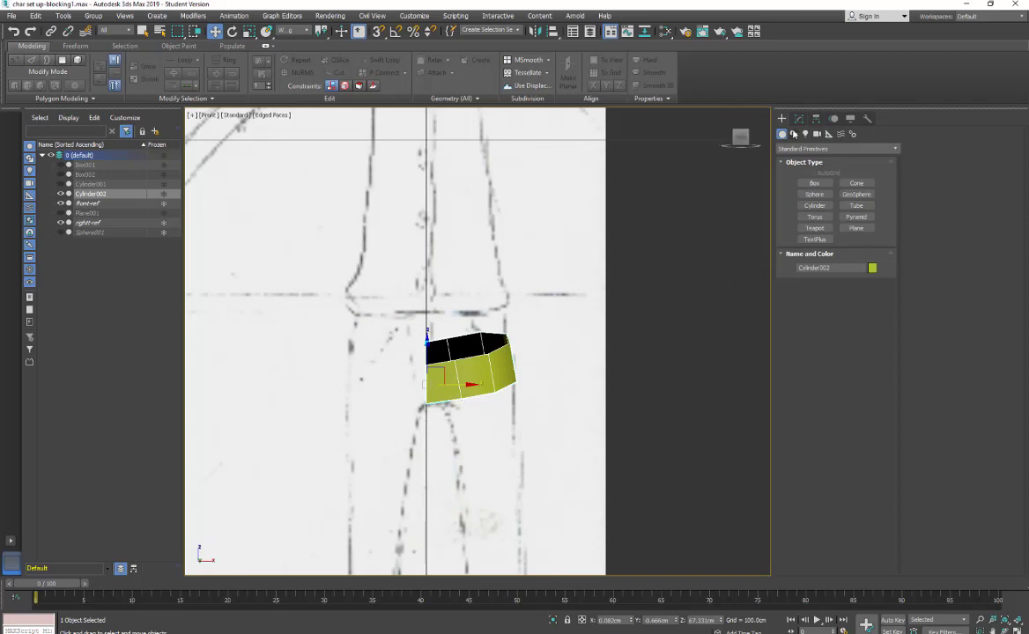
{"action": "left_click", "coordinate": [798, 118]}
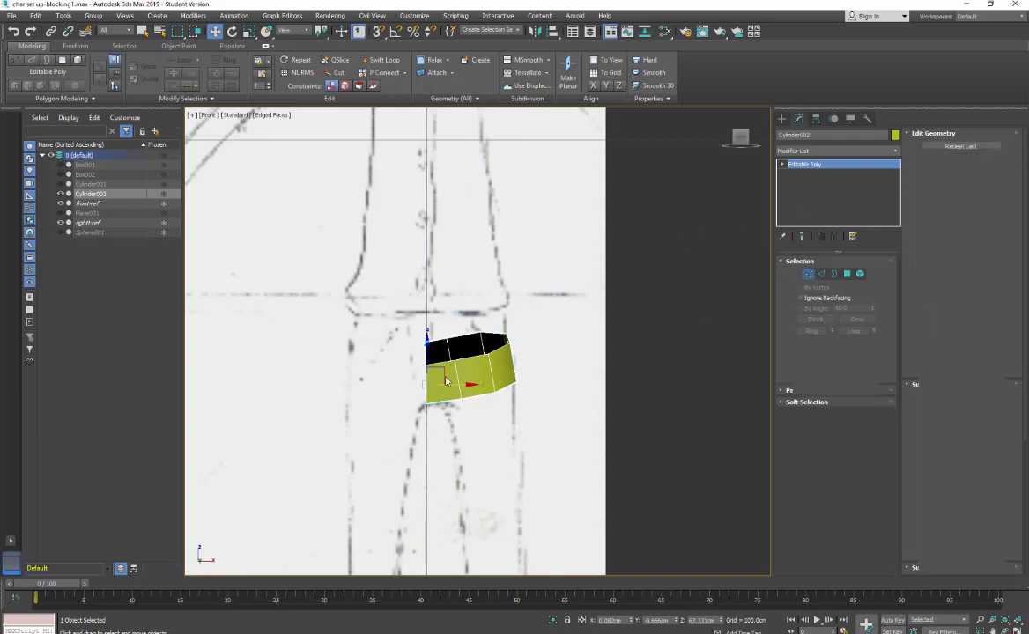
{"action": "left_click", "coordinate": [809, 274]}
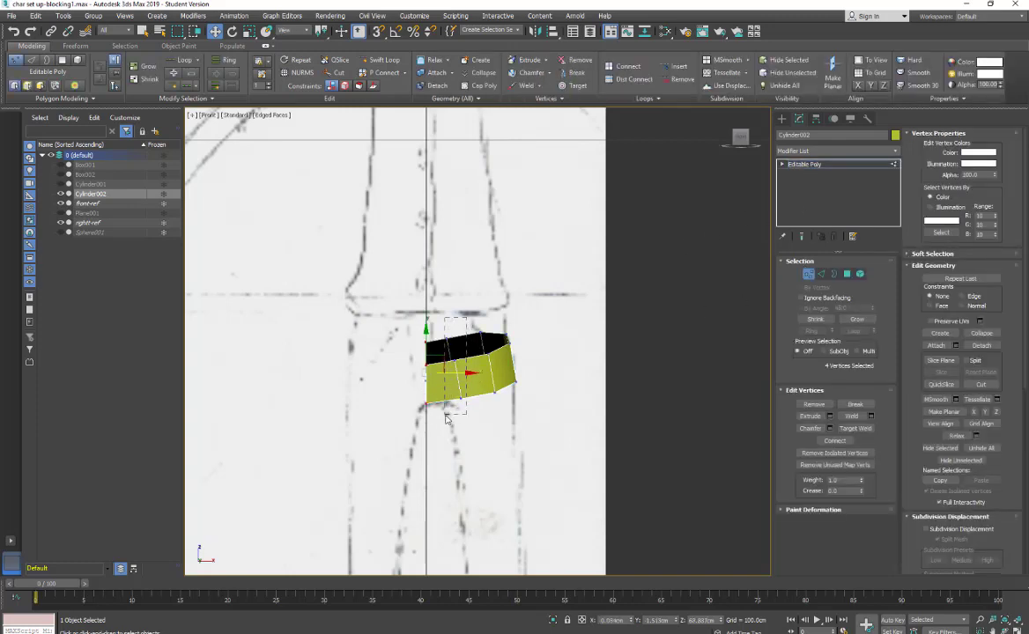
{"action": "left_click_drag", "start_coordinate": [446, 418], "coordinate": [446, 418]}
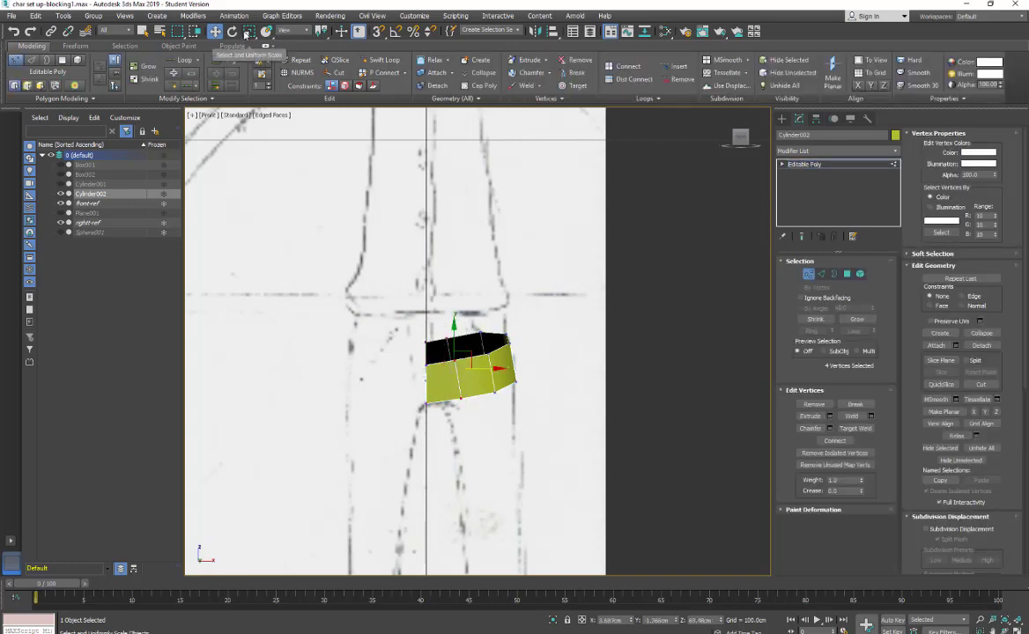
{"action": "left_click", "coordinate": [249, 32]}
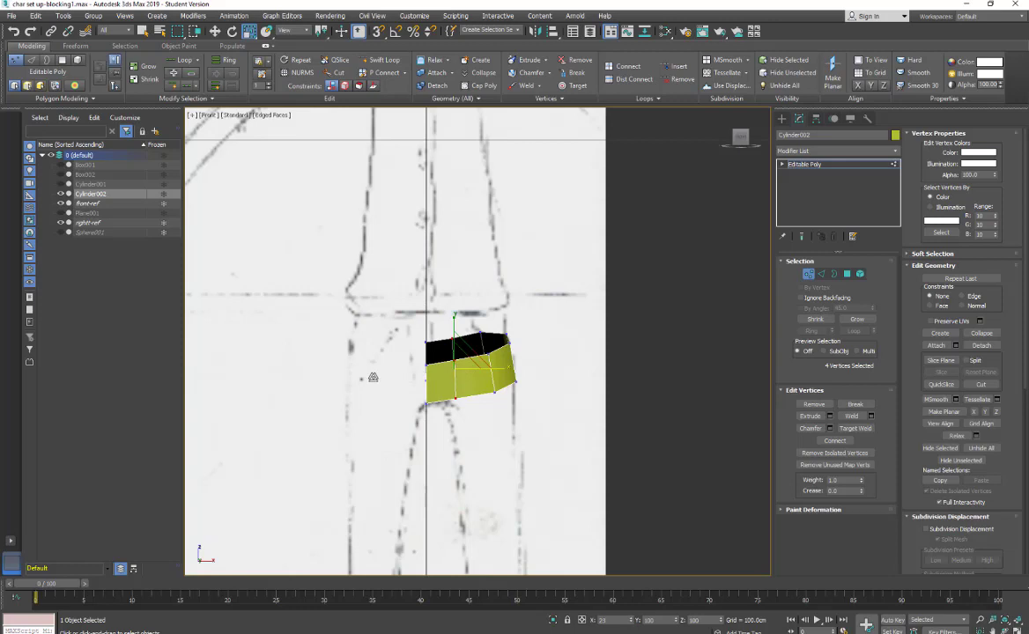
{"action": "left_click", "coordinate": [218, 33]}
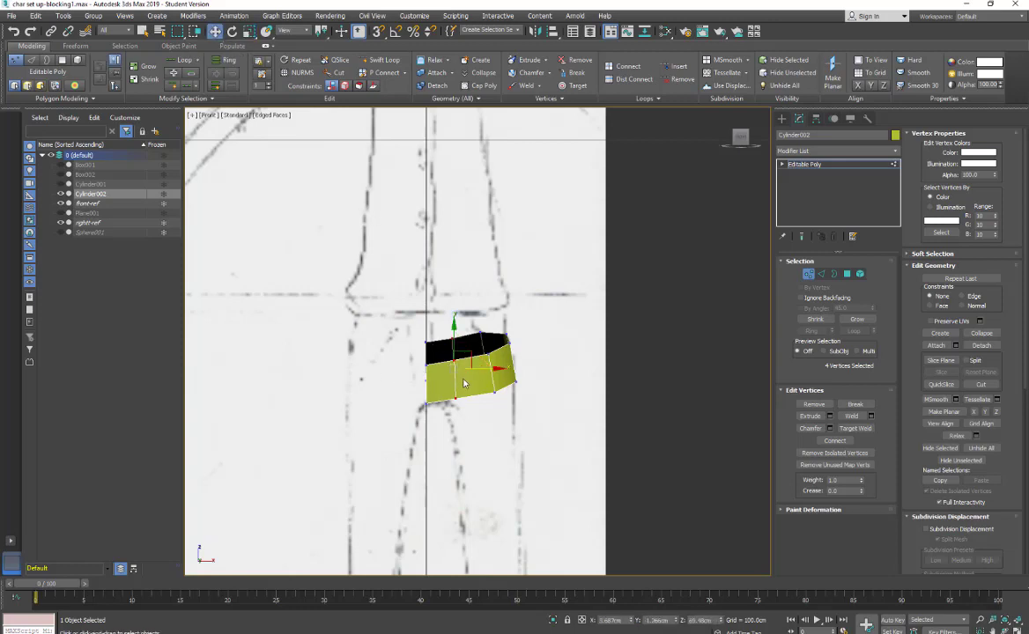
{"action": "left_click_drag", "start_coordinate": [472, 367], "coordinate": [461, 368]}
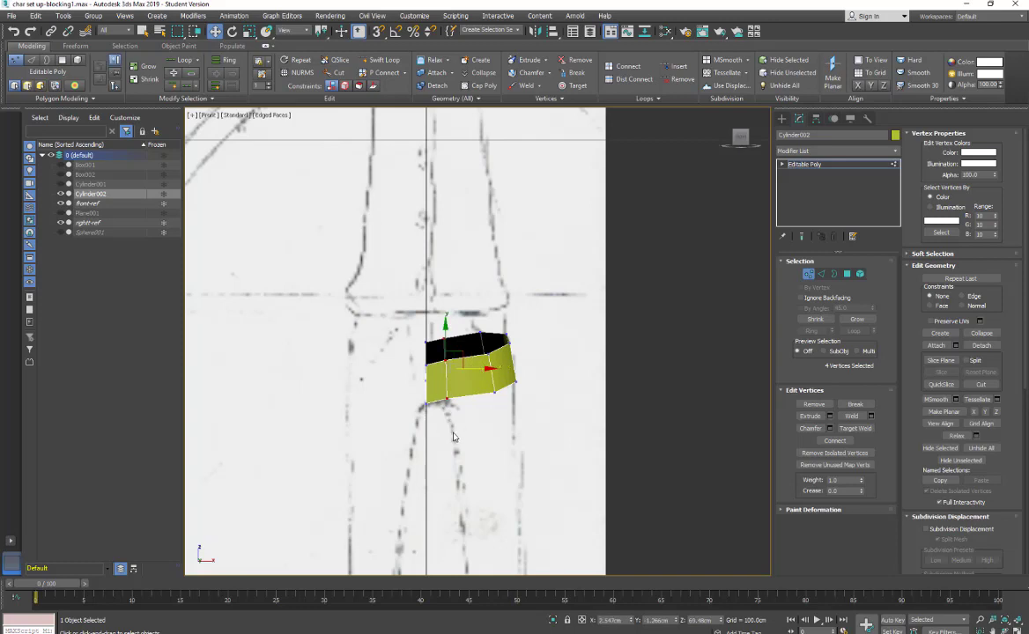
In the second vertex column, lower the front bottom vertex along Z to about 65.04 cm, towards the crotch line
{"action": "left_click", "coordinate": [453, 435]}
{"action": "left_click", "coordinate": [447, 399]}
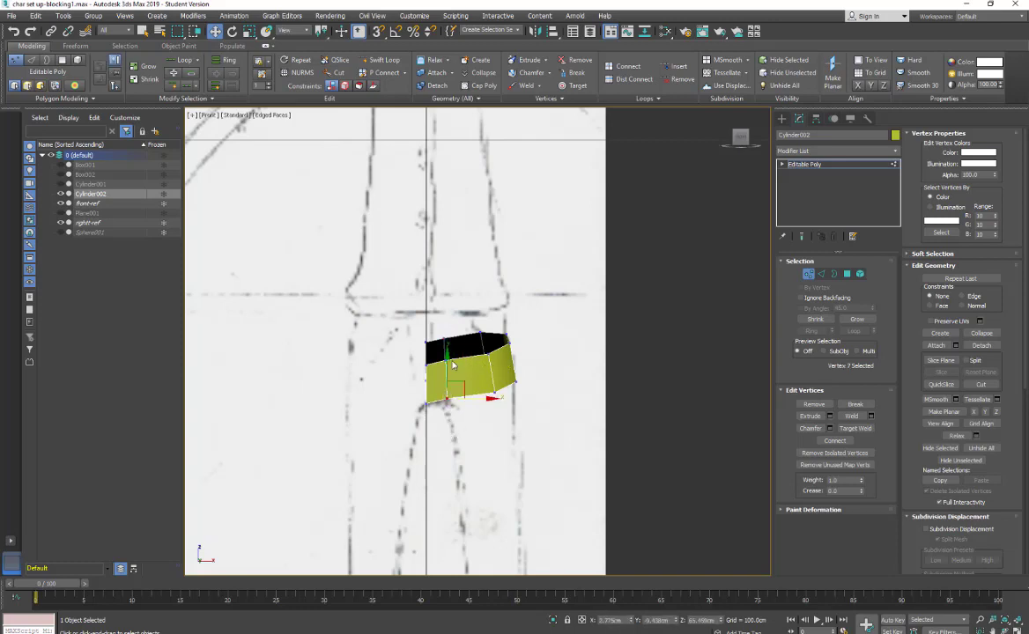
{"action": "left_click", "coordinate": [450, 397]}
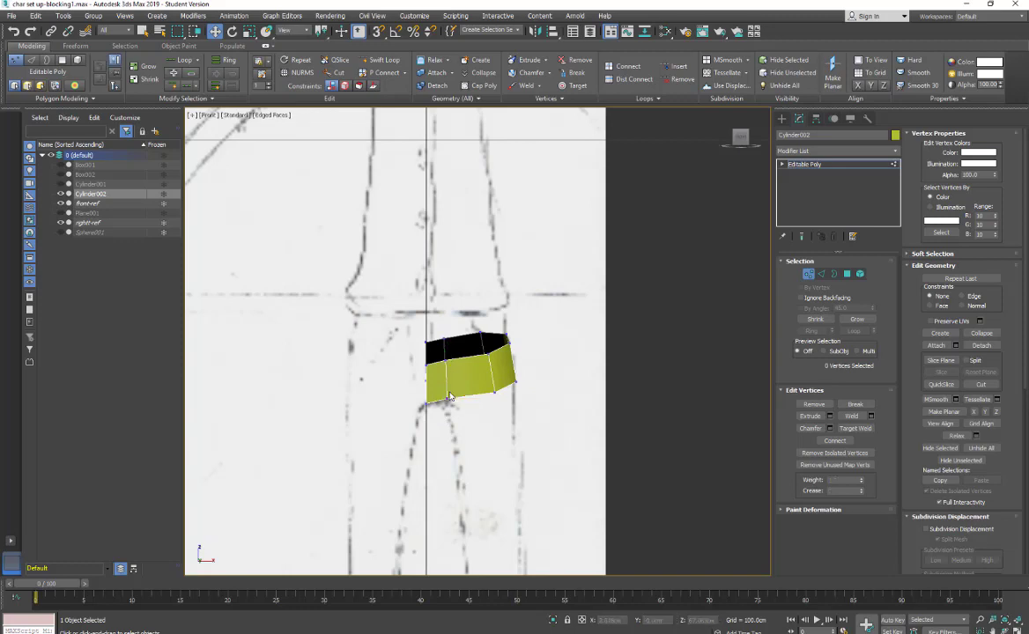
{"action": "left_click", "coordinate": [446, 400]}
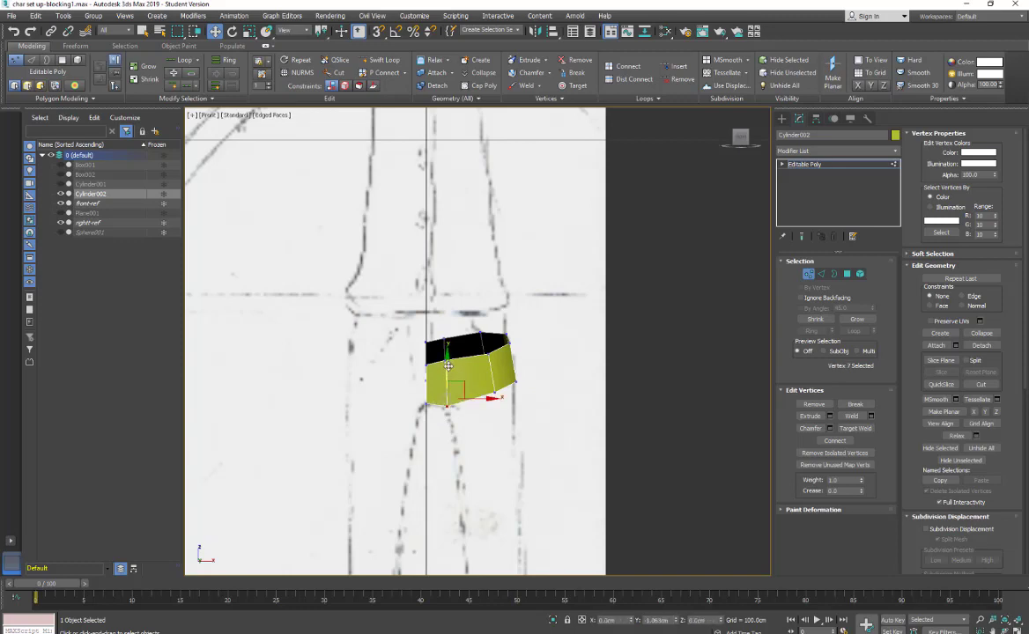
{"action": "left_click_drag", "start_coordinate": [447, 365], "coordinate": [445, 366]}
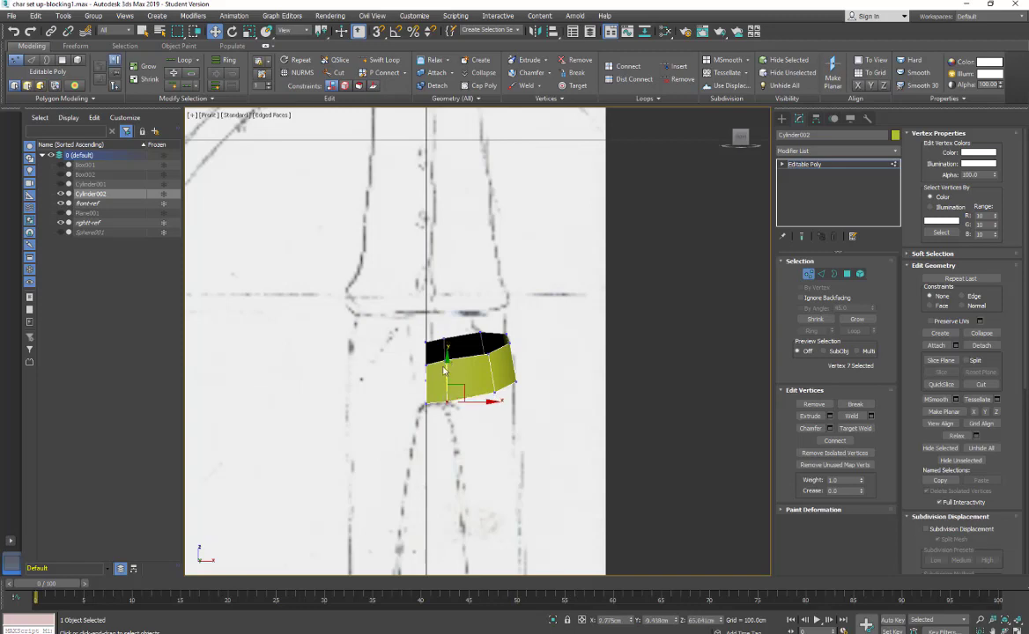
Lower the front upper vertex of the second column slightly along the vertical axis
{"action": "left_click", "coordinate": [382, 361]}
{"action": "left_click", "coordinate": [445, 336]}
{"action": "left_click_drag", "start_coordinate": [445, 337], "coordinate": [445, 342]}
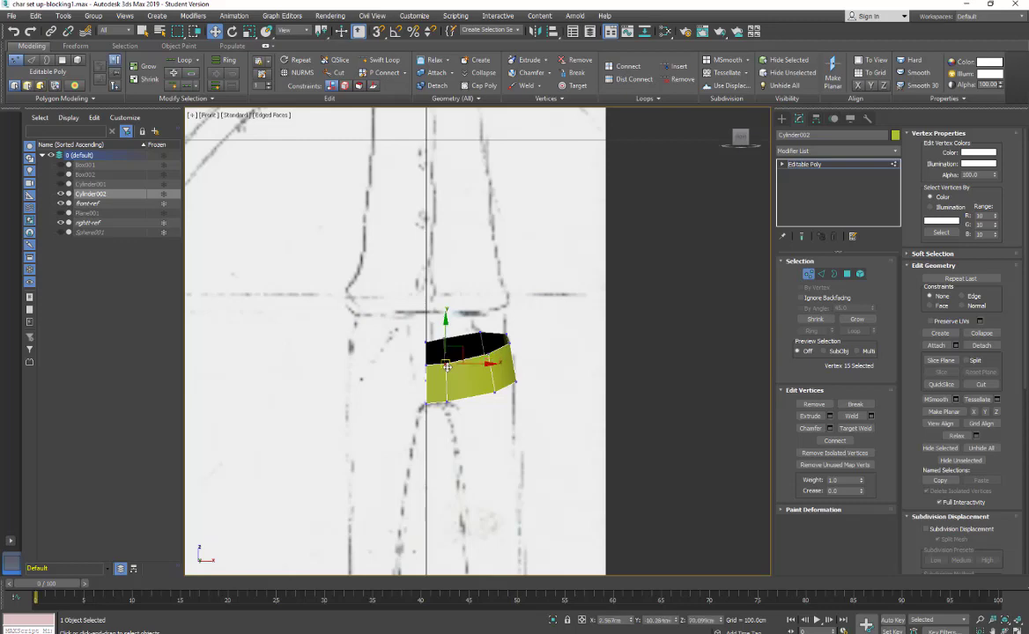
{"action": "left_click", "coordinate": [464, 421]}
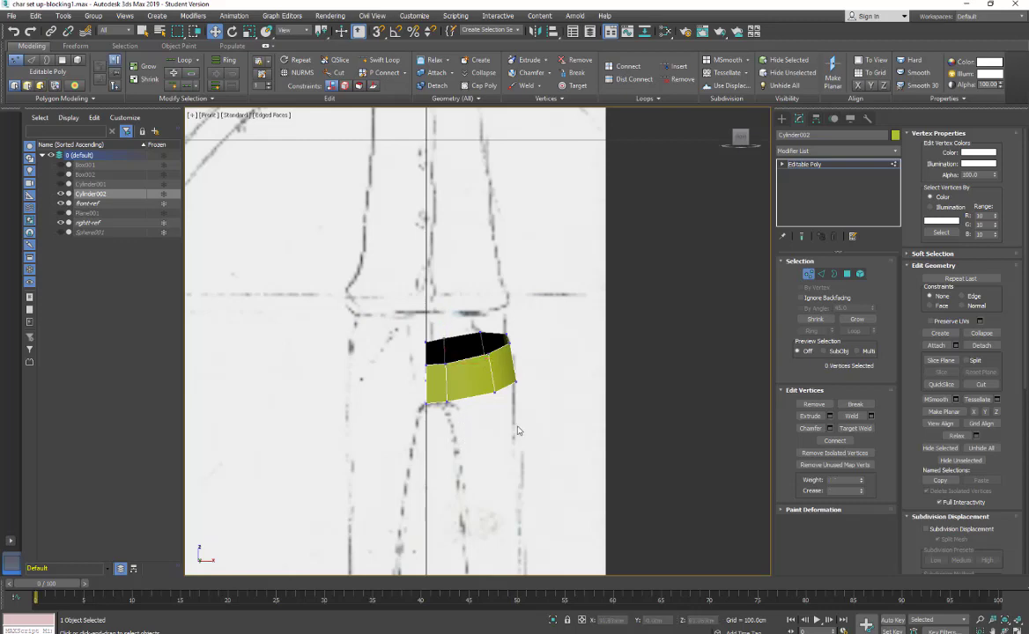
Bridge the two bottom edges at the open inner ends of the ring, using 2 segments
{"action": "middle_click_drag", "start_coordinate": [529, 425], "coordinate": [345, 441], "text": "alt"}
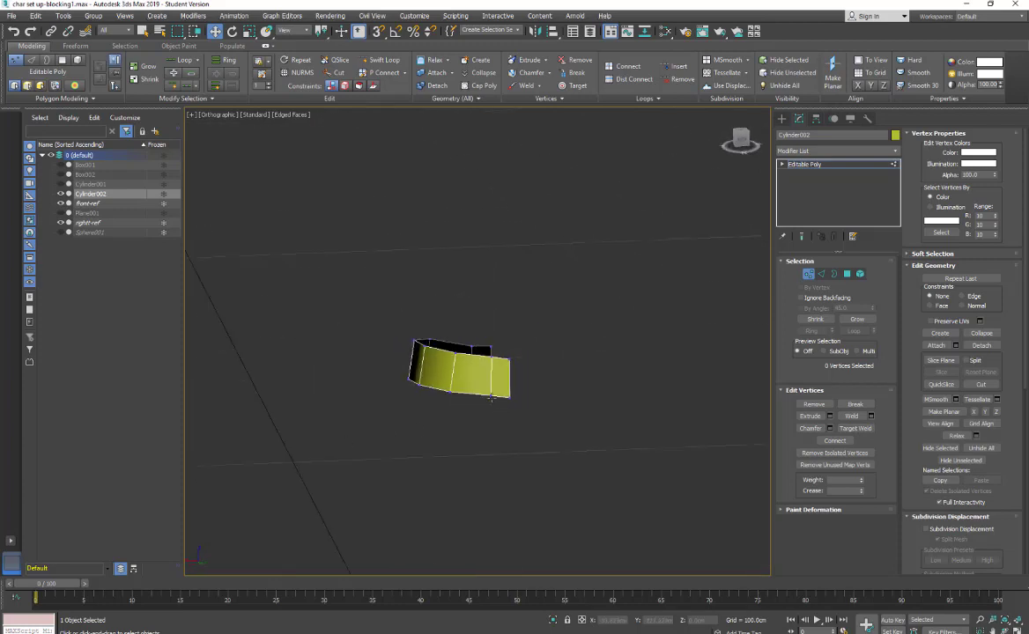
{"action": "middle_click_drag", "start_coordinate": [432, 432], "coordinate": [538, 417], "text": "alt"}
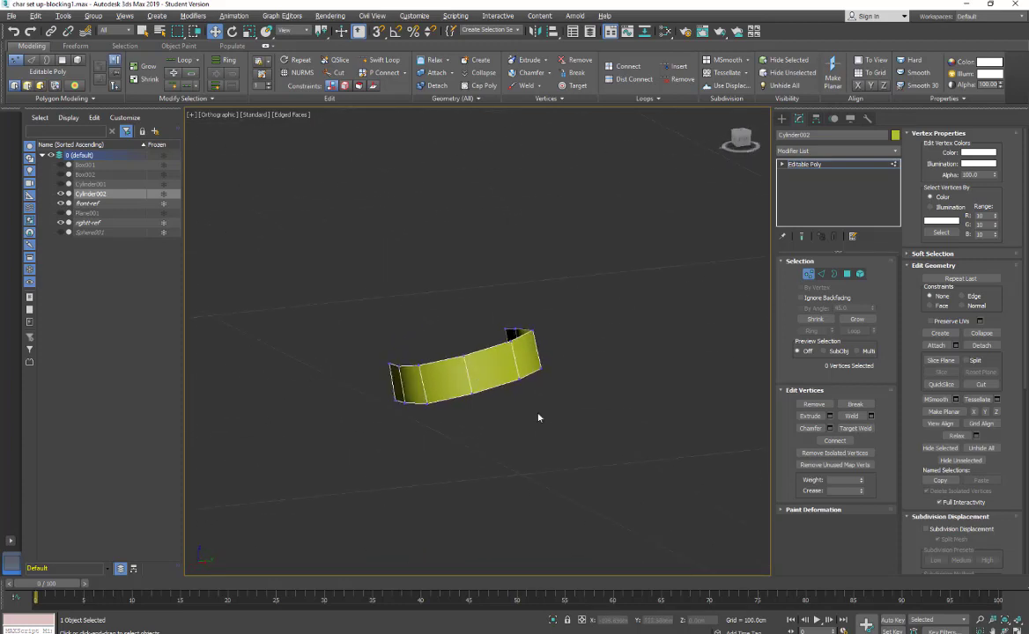
{"action": "left_click", "coordinate": [219, 118]}
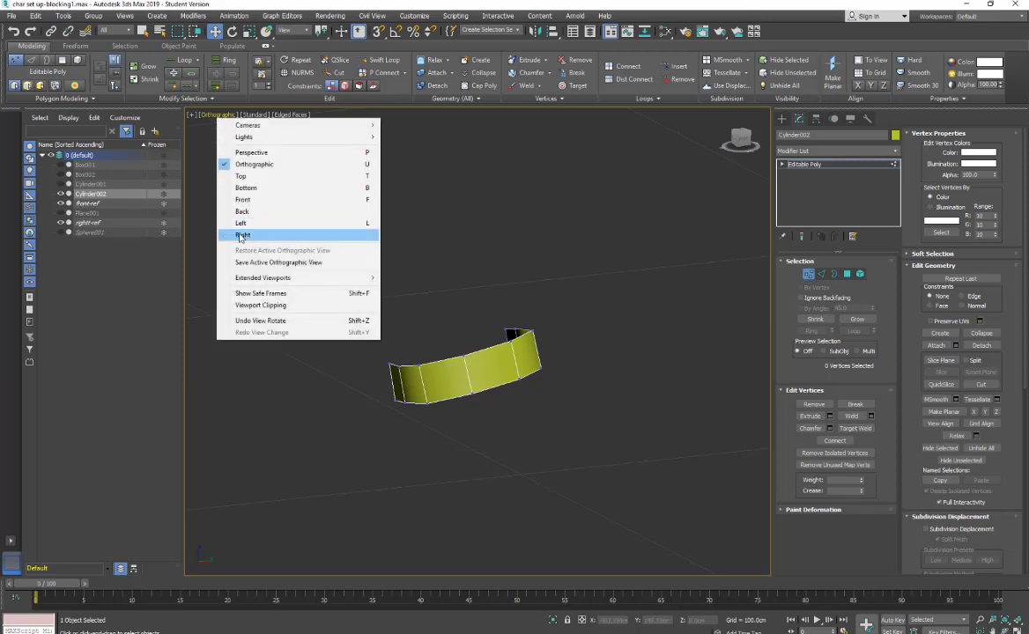
{"action": "left_click", "coordinate": [516, 304]}
{"action": "middle_click_drag", "start_coordinate": [518, 323], "coordinate": [633, 336], "text": "alt"}
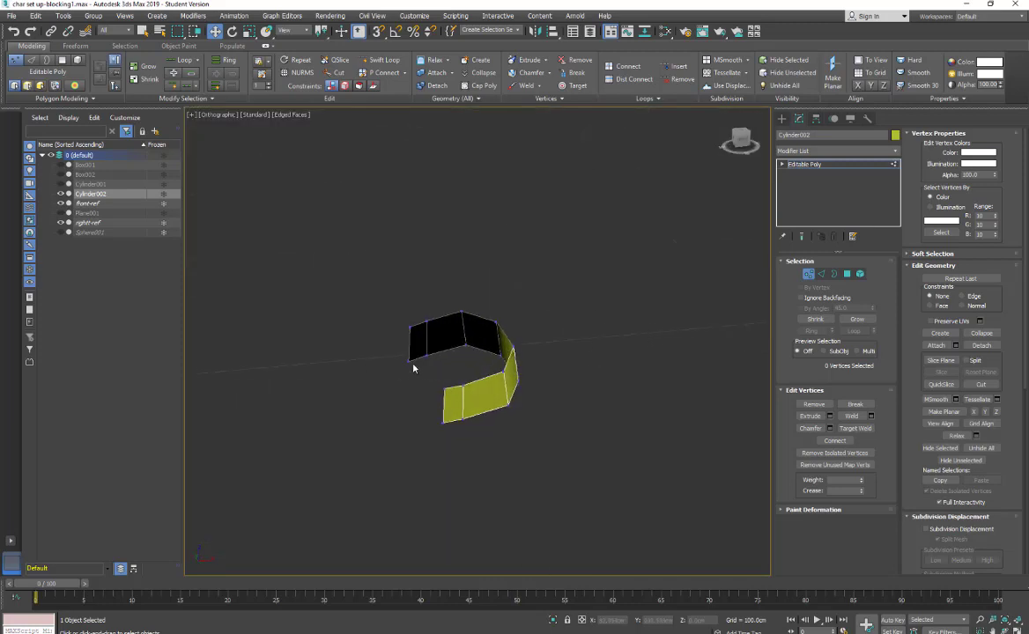
{"action": "left_click", "coordinate": [821, 274]}
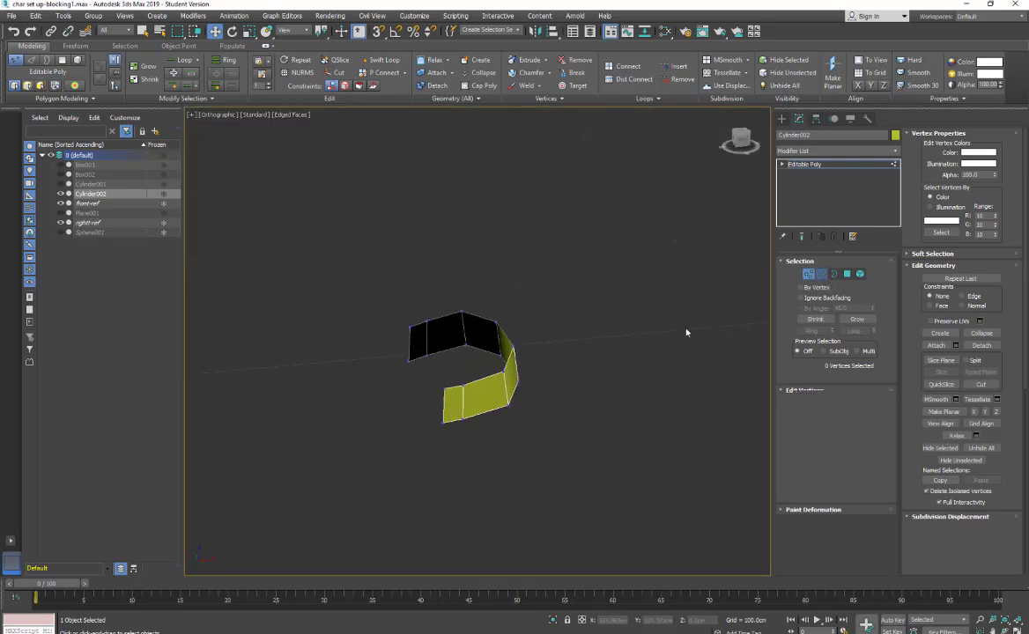
{"action": "left_click", "coordinate": [419, 359]}
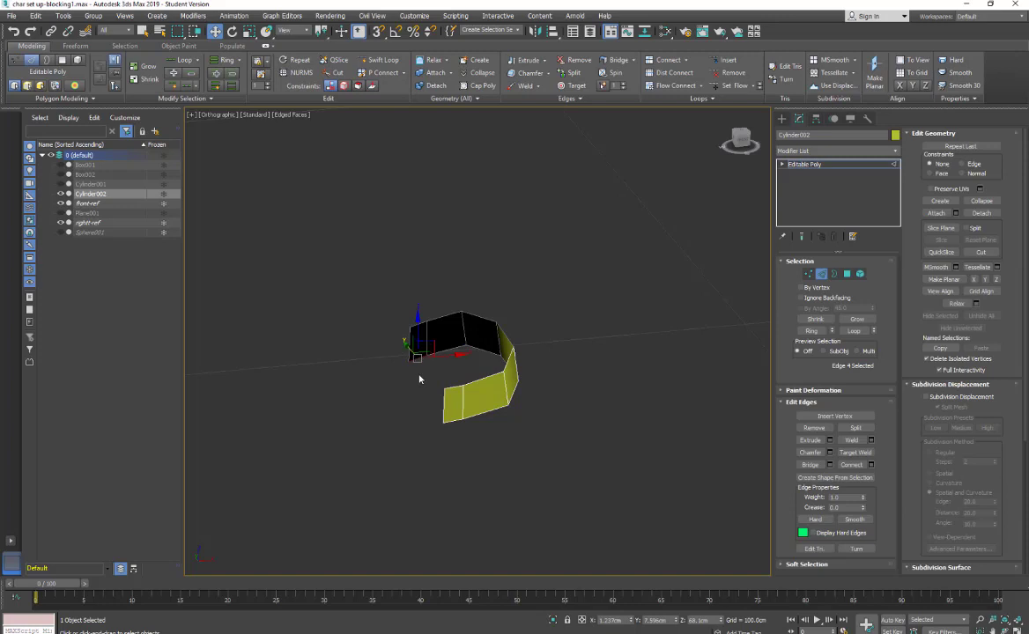
{"action": "left_click", "coordinate": [450, 421], "text": "ctrl"}
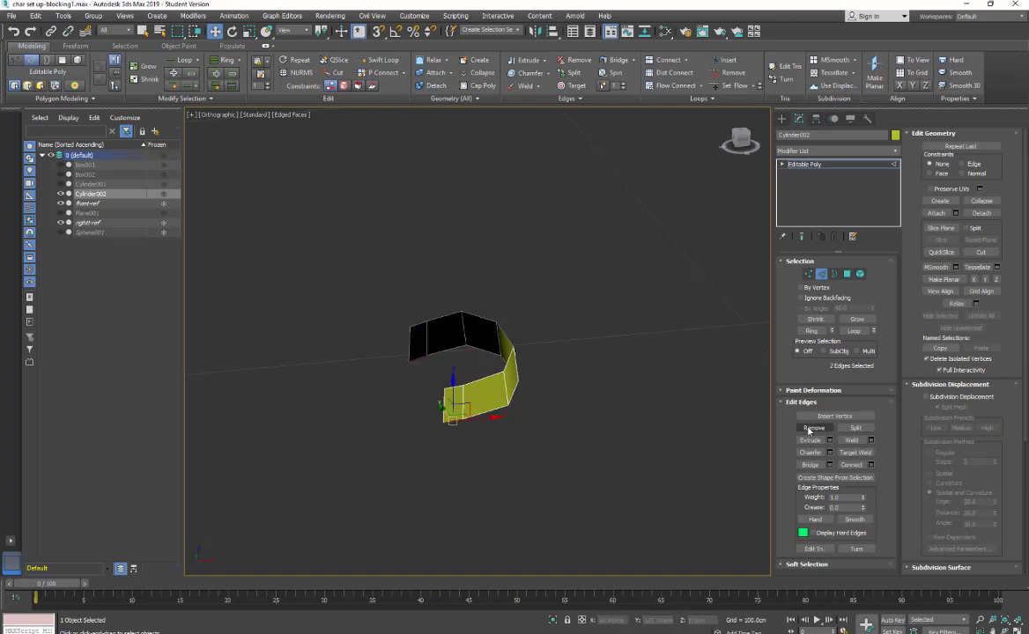
{"action": "left_click", "coordinate": [830, 465]}
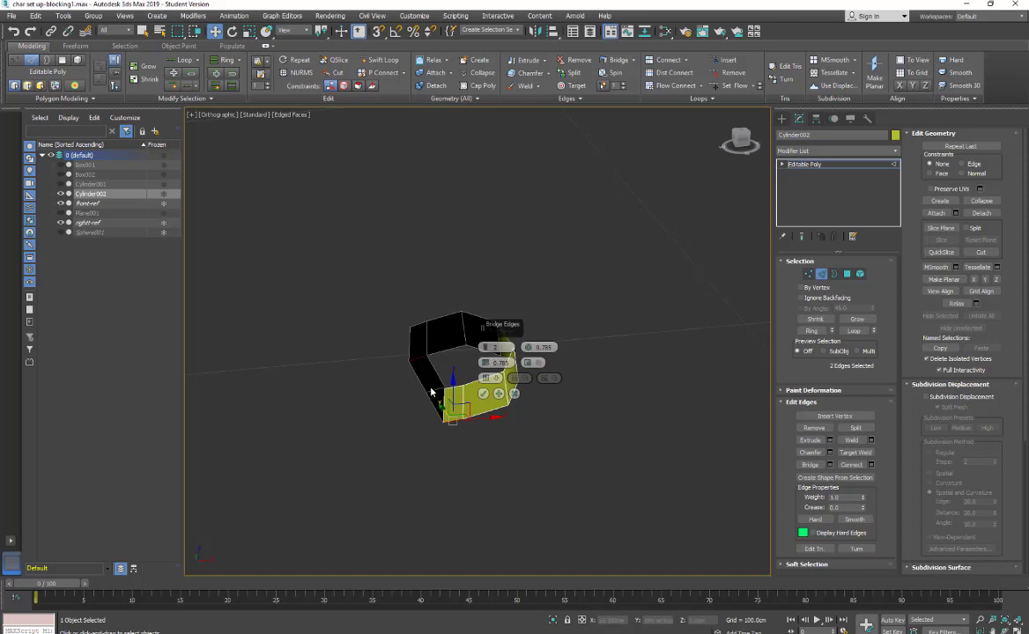
{"action": "left_click", "coordinate": [483, 394]}
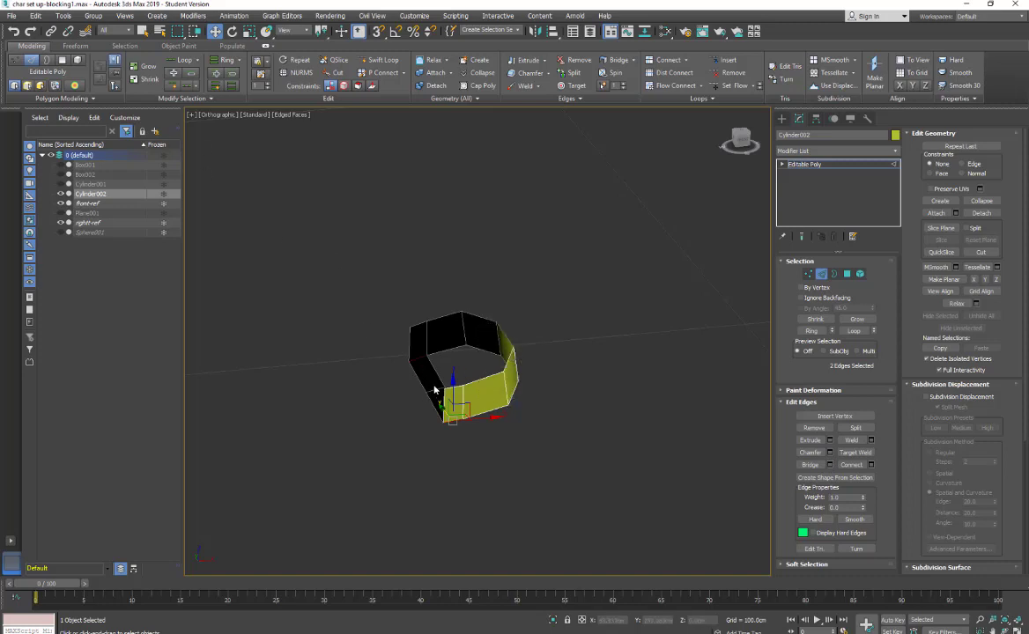
In the Front view, move the middle edge of the new bridge down along Z to about 64.4 cm
{"action": "left_click", "coordinate": [435, 388]}
{"action": "left_click", "coordinate": [213, 115]}
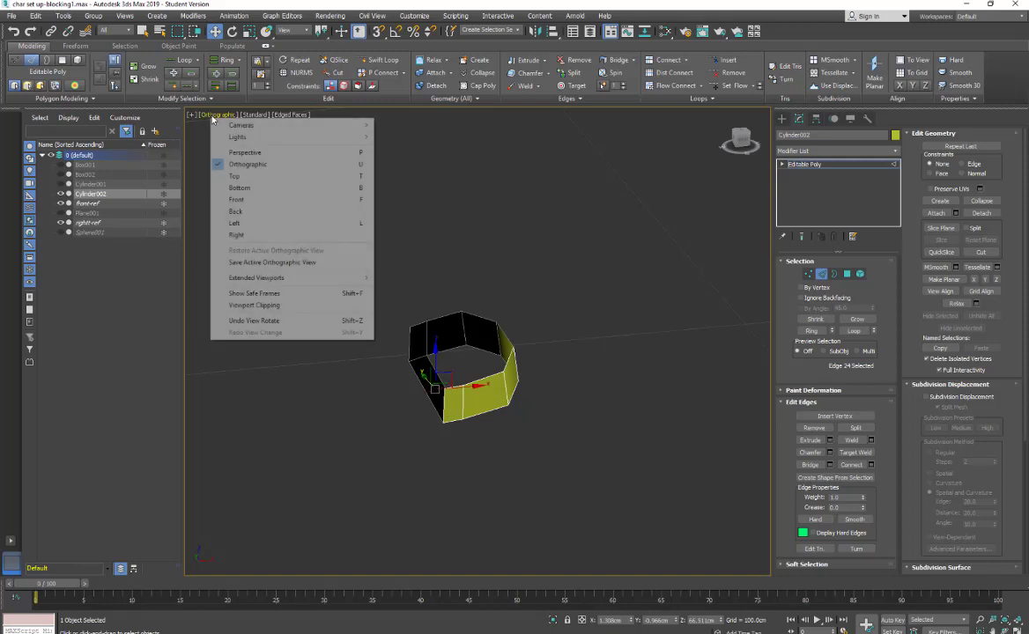
{"action": "left_click", "coordinate": [235, 200]}
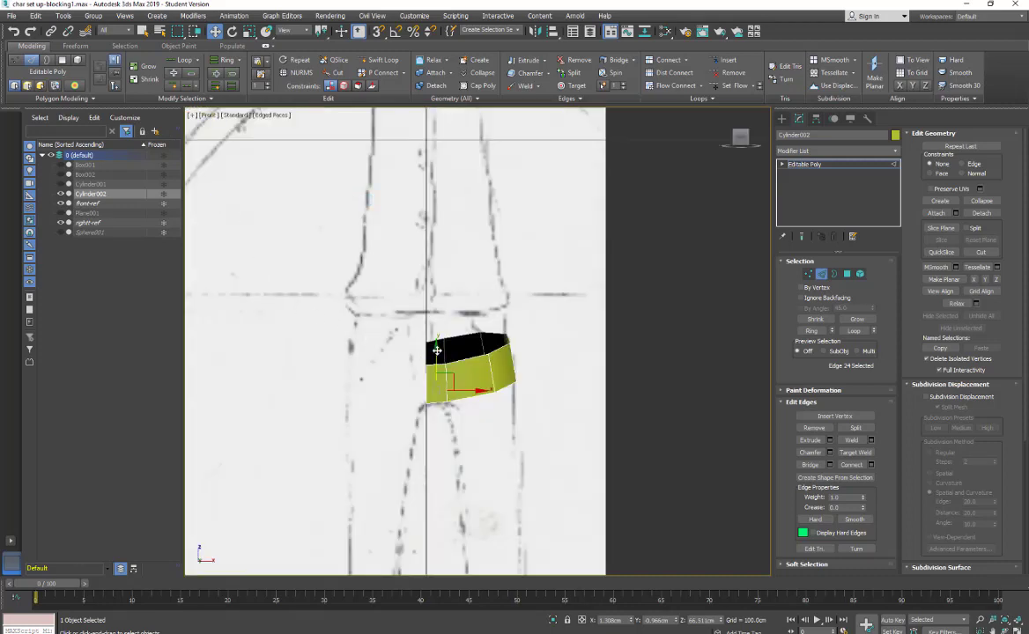
{"action": "left_click_drag", "start_coordinate": [437, 350], "coordinate": [430, 376]}
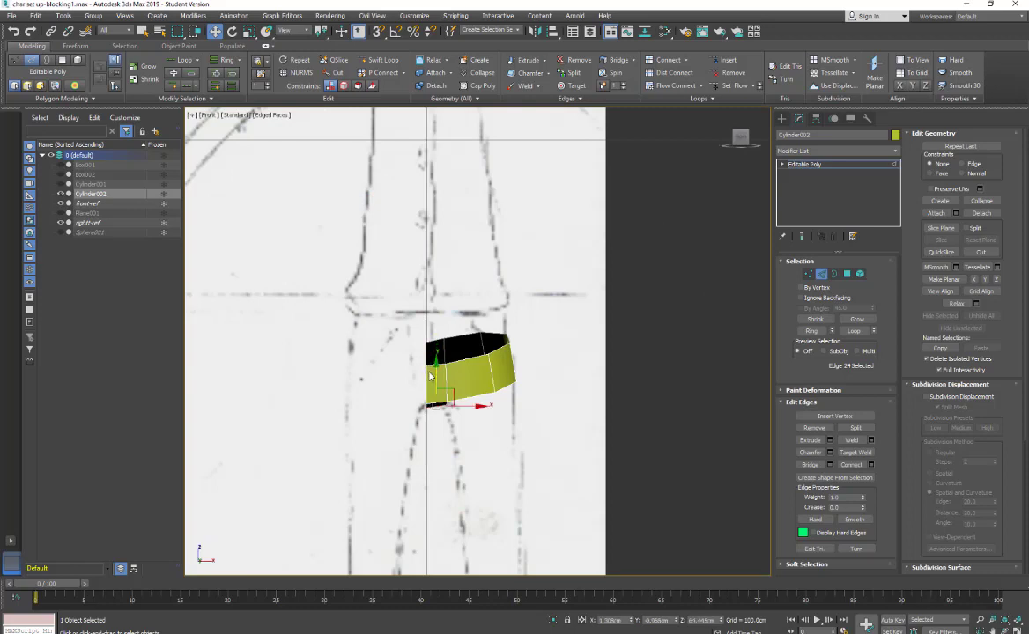
Select the edges along the ring's lower border and raise them along Z to about 68.36 cm
{"action": "double_click", "coordinate": [472, 398]}
{"action": "left_click_drag", "start_coordinate": [476, 355], "coordinate": [475, 340]}
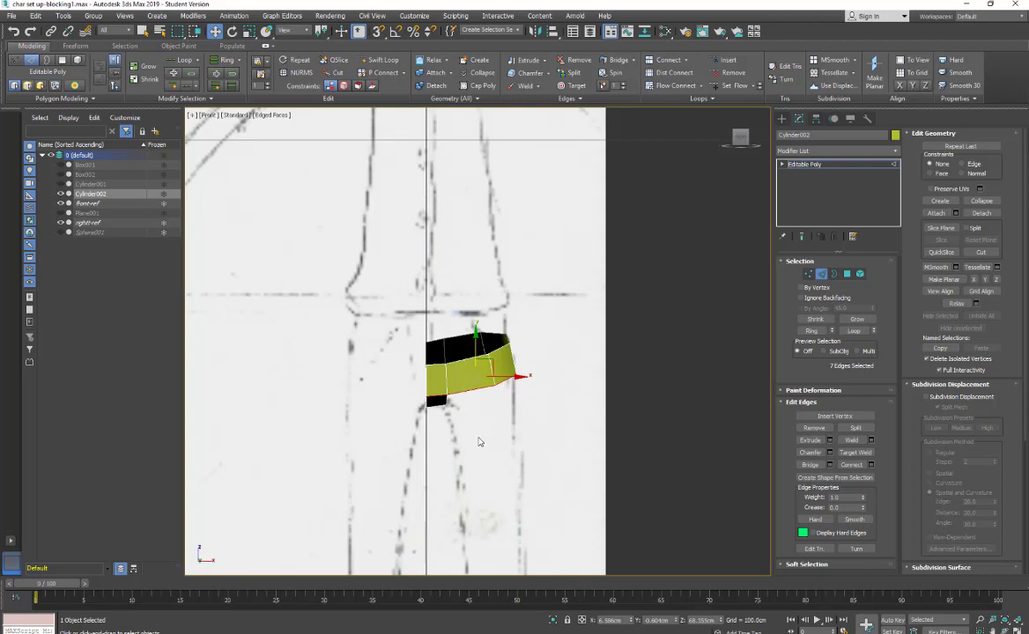
Select the seven edges around the leg opening, excluding the centre strip's edges, and extrude them down along Z to about 62.5 cm
{"action": "middle_click_drag", "start_coordinate": [486, 447], "coordinate": [446, 411], "text": "alt"}
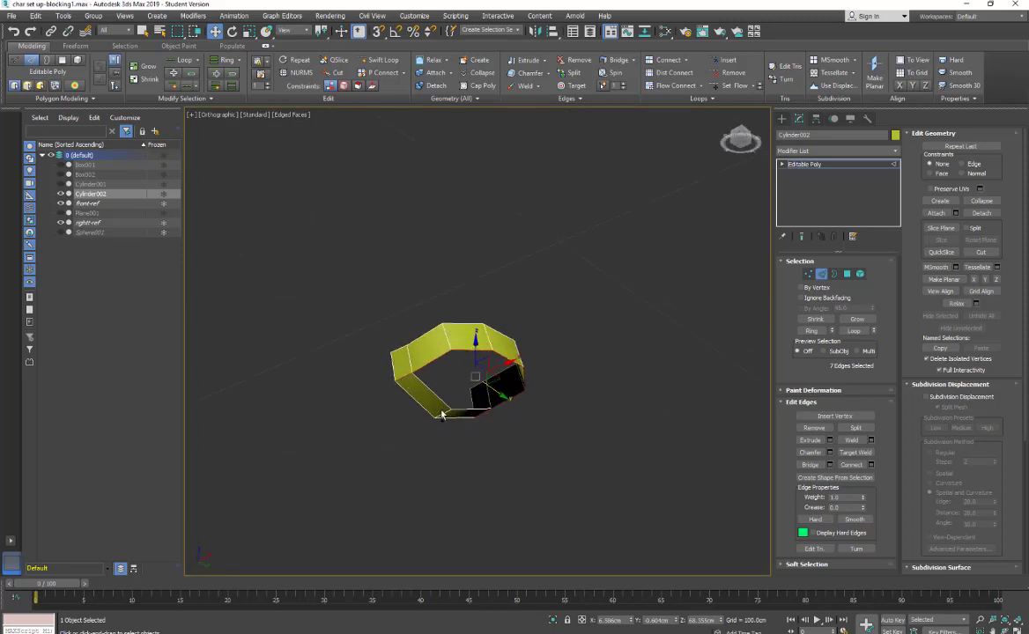
{"action": "left_click", "coordinate": [406, 378], "text": "alt"}
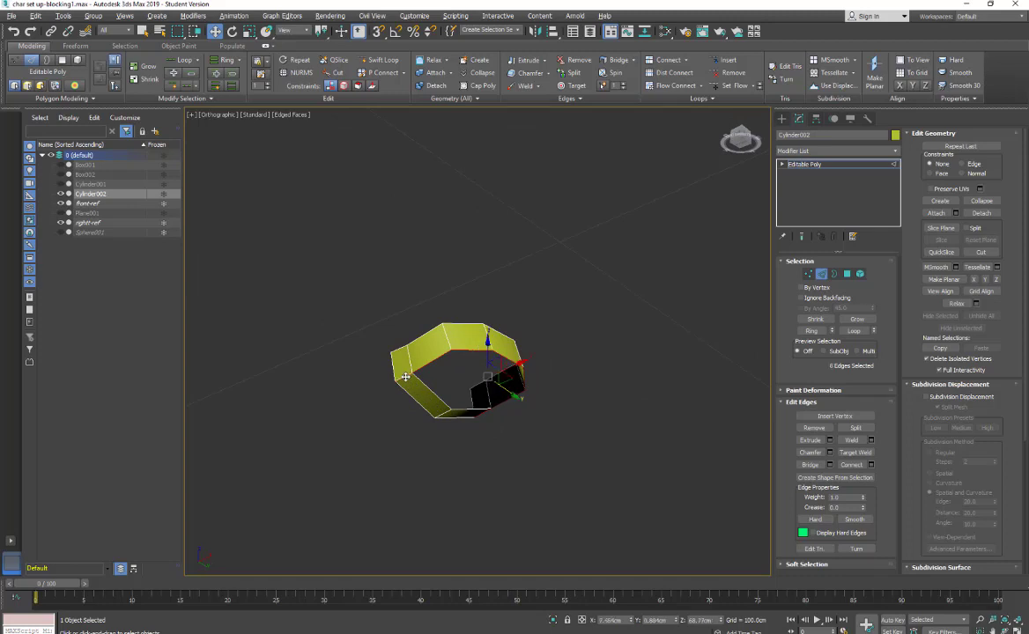
{"action": "middle_click_drag", "start_coordinate": [528, 454], "coordinate": [484, 449], "text": "alt"}
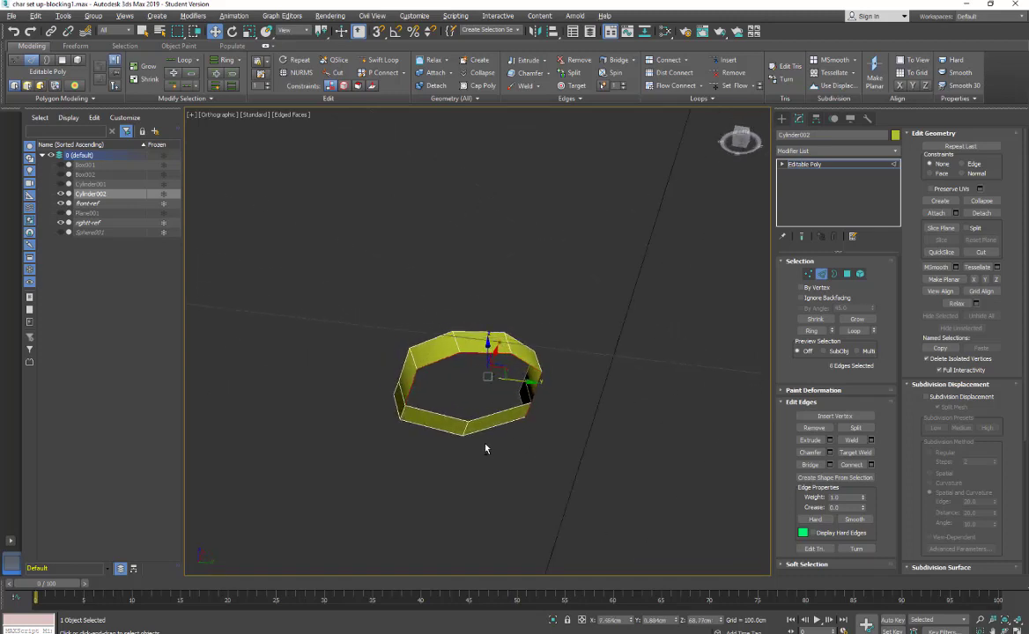
{"action": "left_click", "coordinate": [528, 412], "text": "alt"}
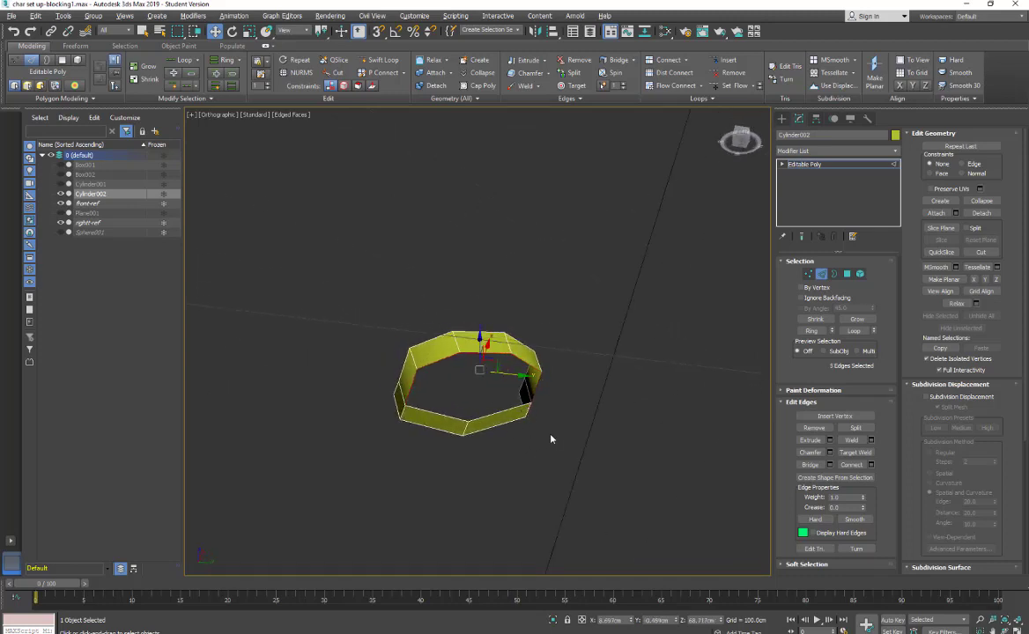
{"action": "middle_click_drag", "start_coordinate": [552, 438], "coordinate": [603, 445], "text": "alt"}
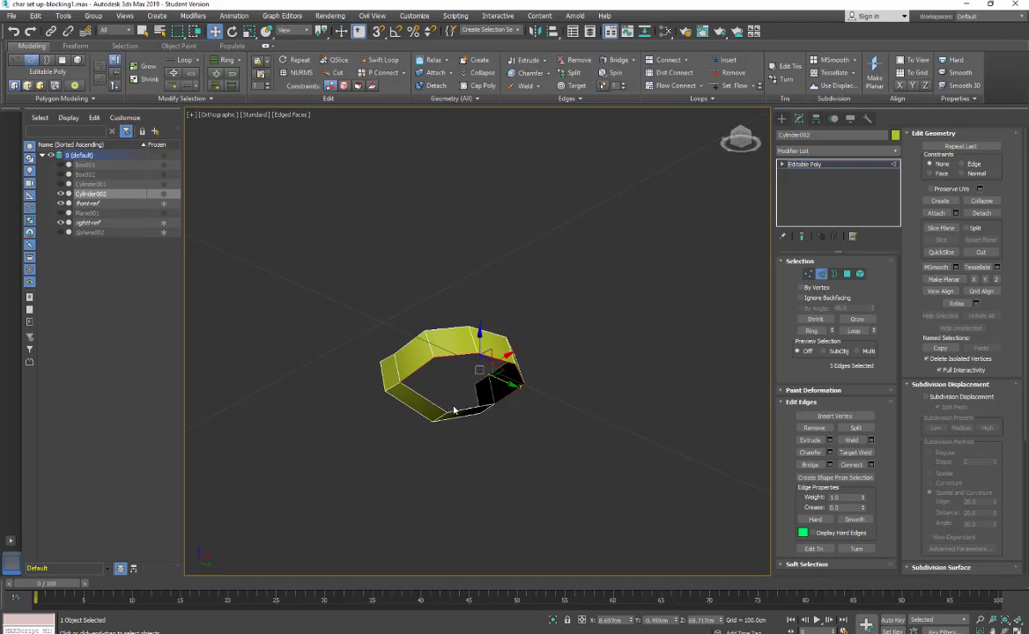
{"action": "mouse_move", "coordinate": [453, 409]}
{"action": "middle_mouse_down", "text": "alt"}
{"action": "mouse_move", "coordinate": [493, 429]}
{"action": "mouse_move", "coordinate": [465, 405]}
{"action": "middle_mouse_up", "text": "alt"}
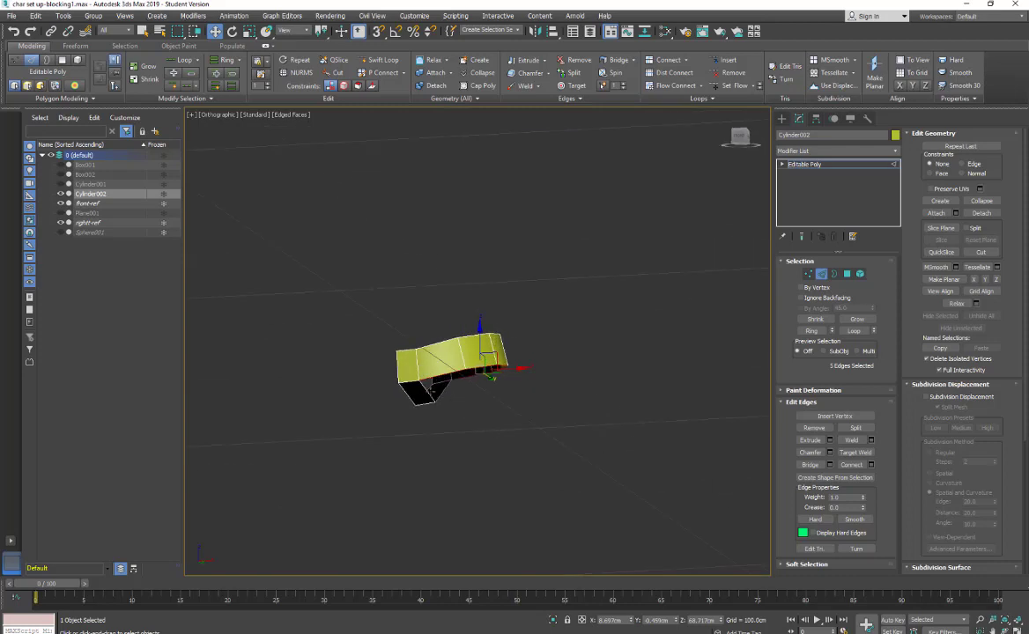
{"action": "left_click", "coordinate": [436, 389], "text": "ctrl"}
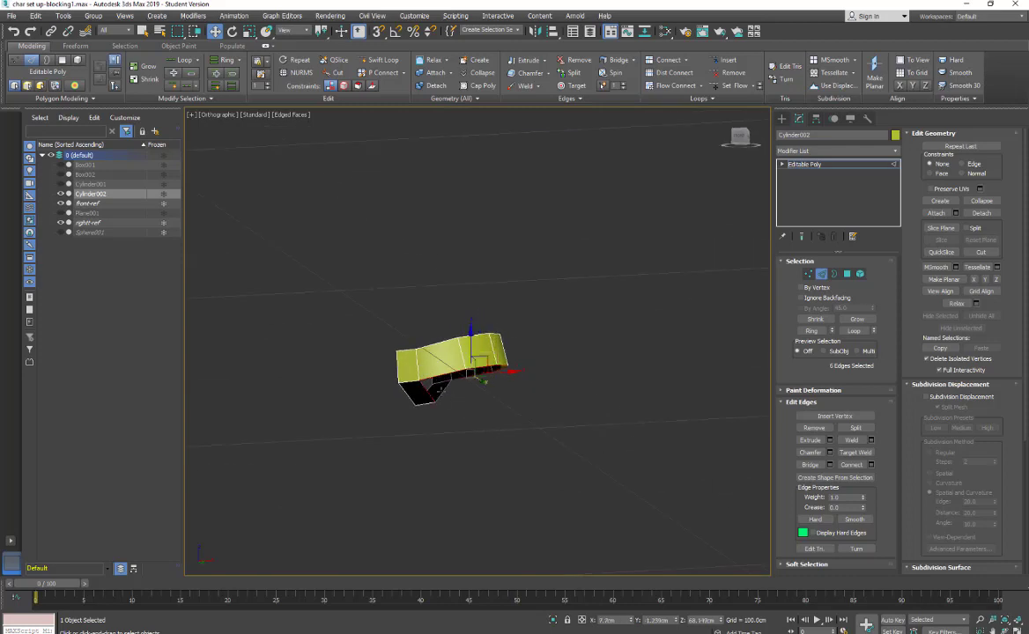
{"action": "left_click", "coordinate": [467, 346], "text": "ctrl"}
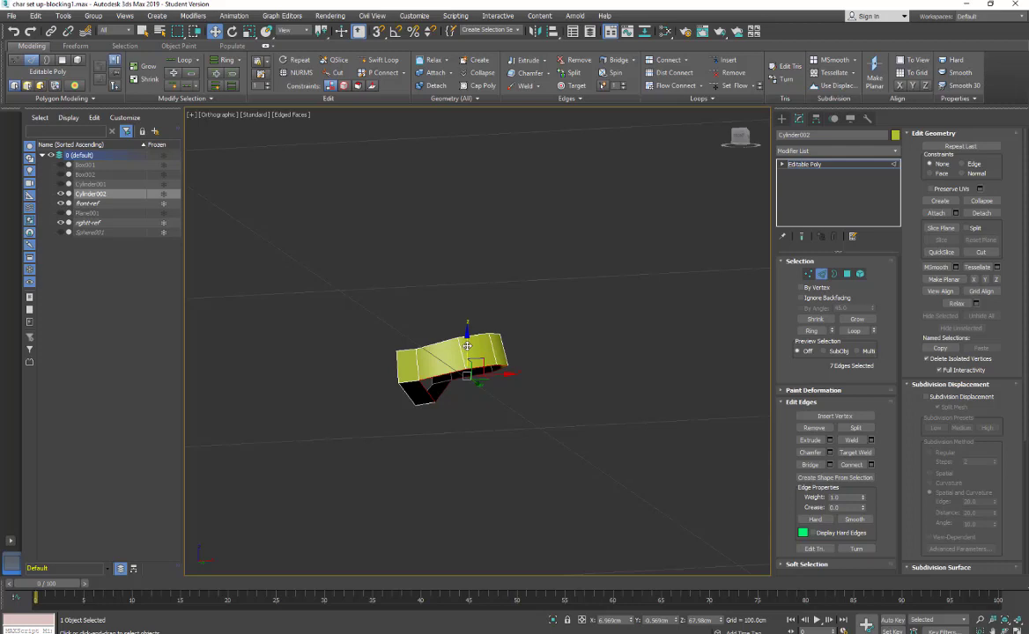
{"action": "left_click_drag", "start_coordinate": [466, 344], "coordinate": [475, 385]}
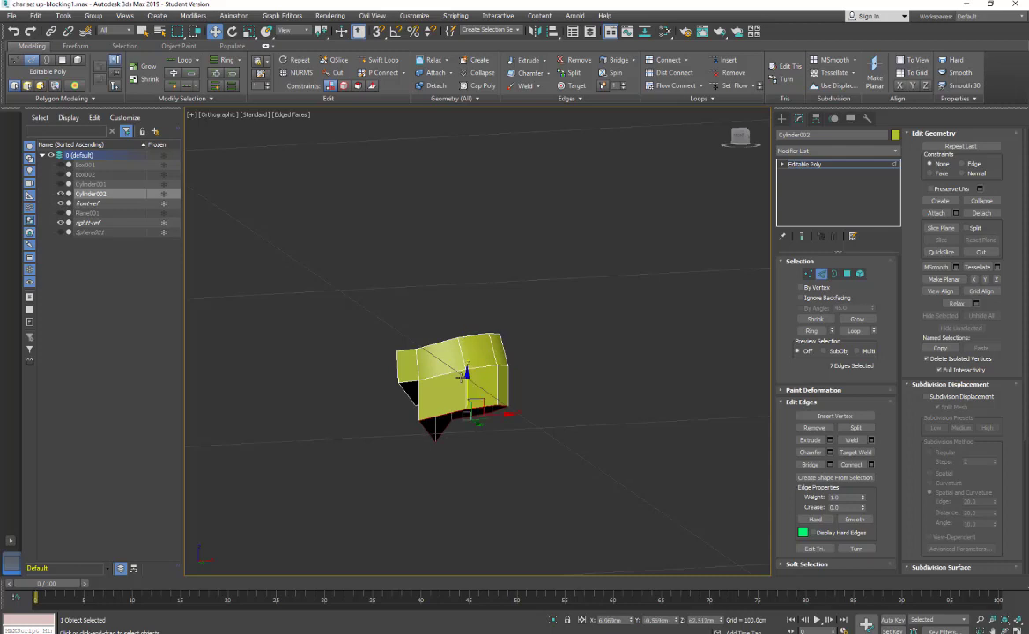
In the Front view, shift the leg's open bottom loop slightly outward along X to follow the reference outline
{"action": "left_click", "coordinate": [218, 119]}
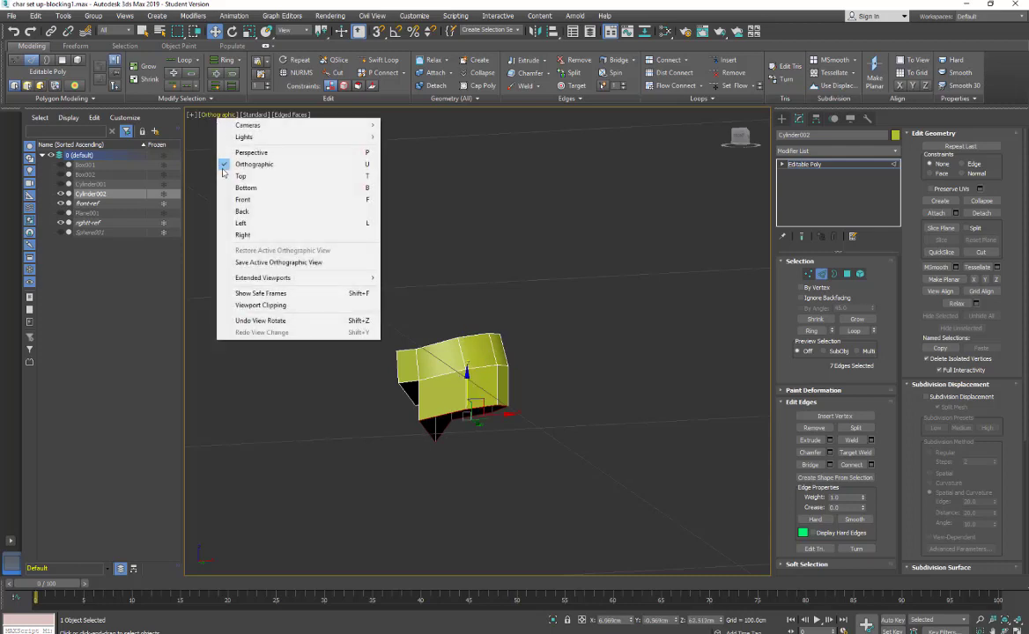
{"action": "left_click", "coordinate": [241, 234]}
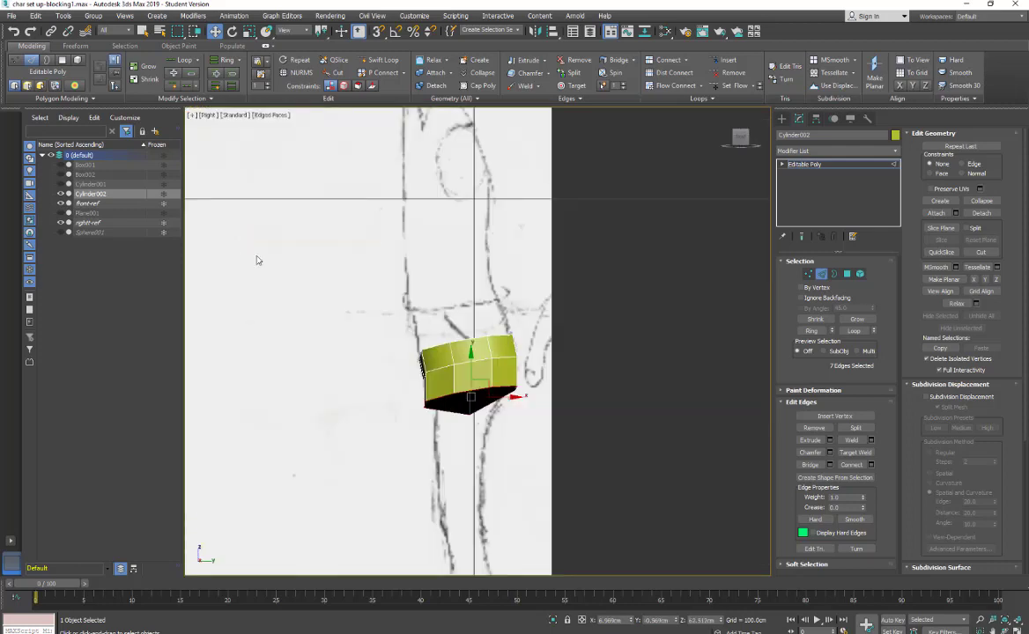
{"action": "left_click", "coordinate": [204, 116]}
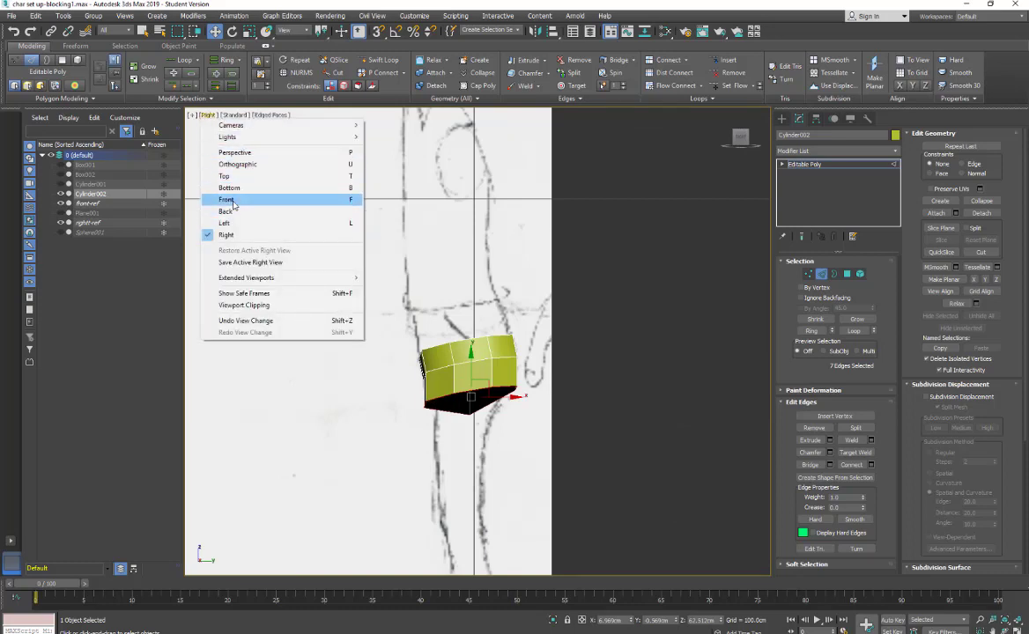
{"action": "left_click", "coordinate": [213, 197]}
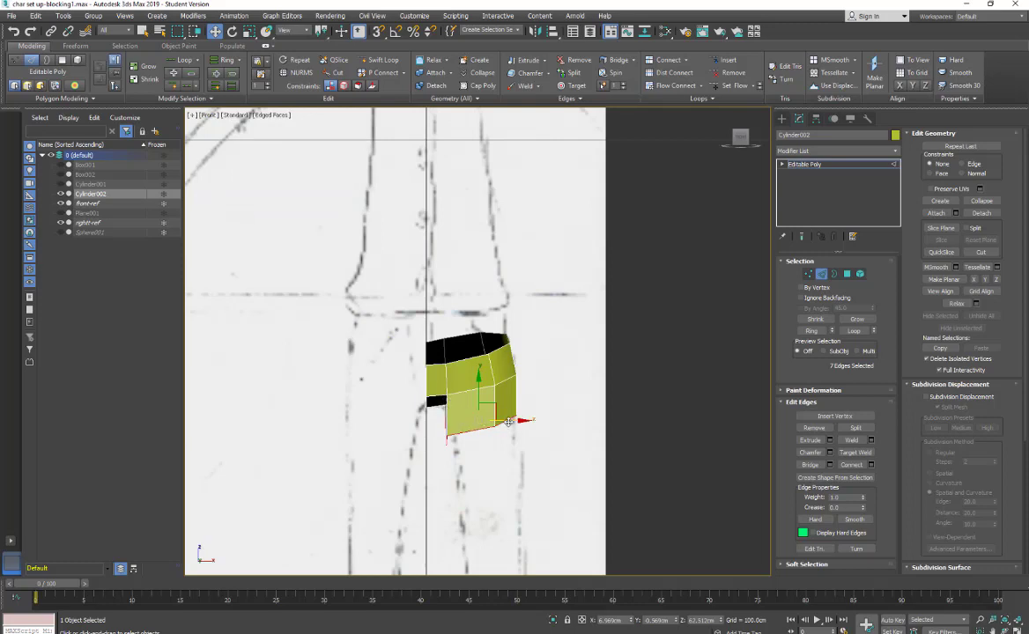
{"action": "left_click_drag", "start_coordinate": [508, 422], "coordinate": [513, 425]}
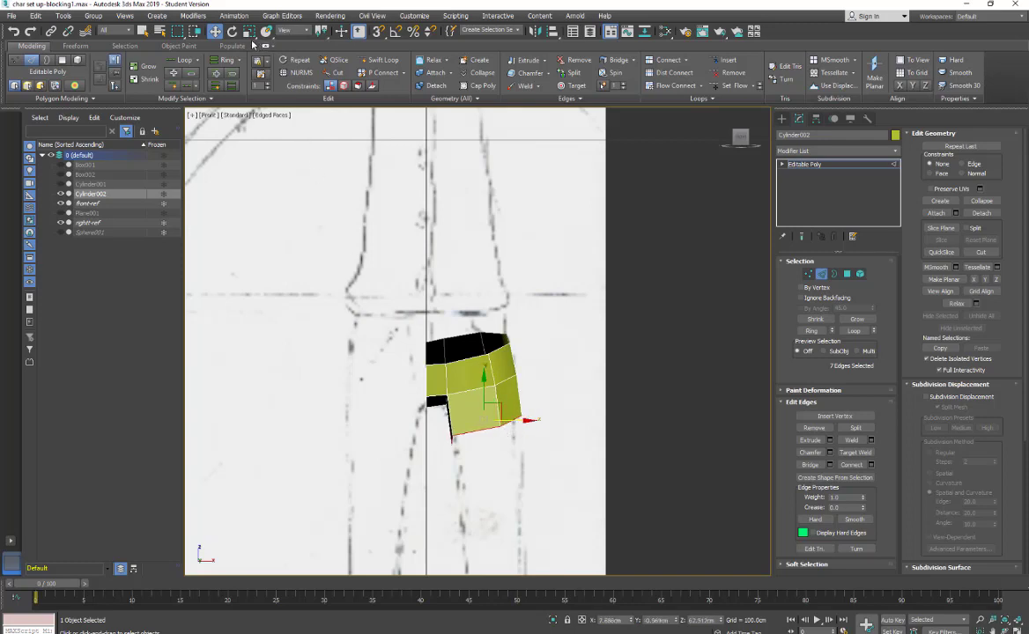
Flatten the leg's bottom loop vertically with Scale, and rotate it slightly so its outer side sits higher
{"action": "left_click", "coordinate": [249, 32]}
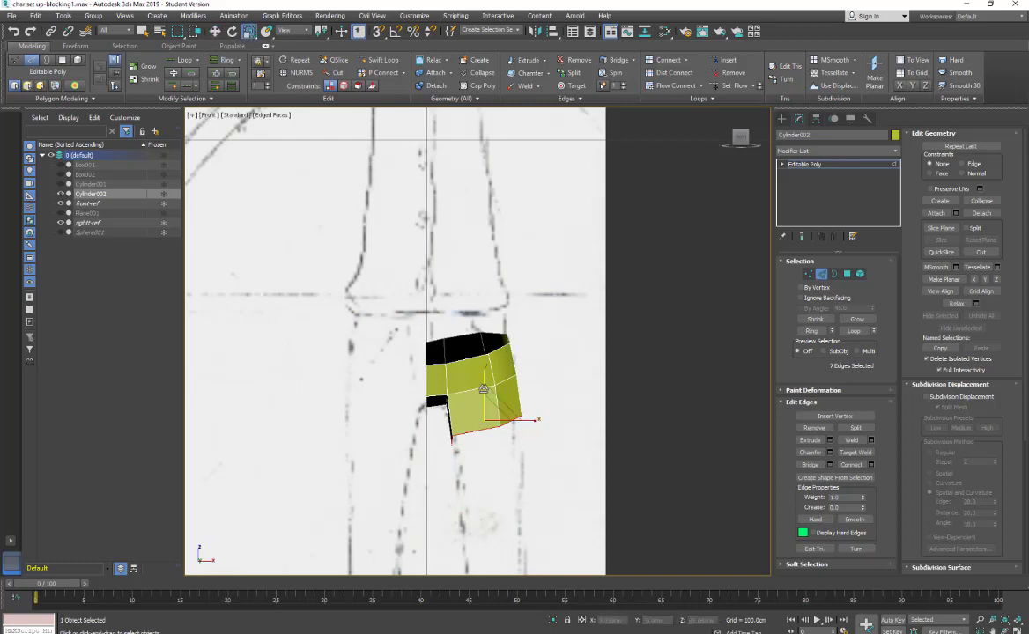
{"action": "left_click_drag", "start_coordinate": [486, 387], "coordinate": [484, 455]}
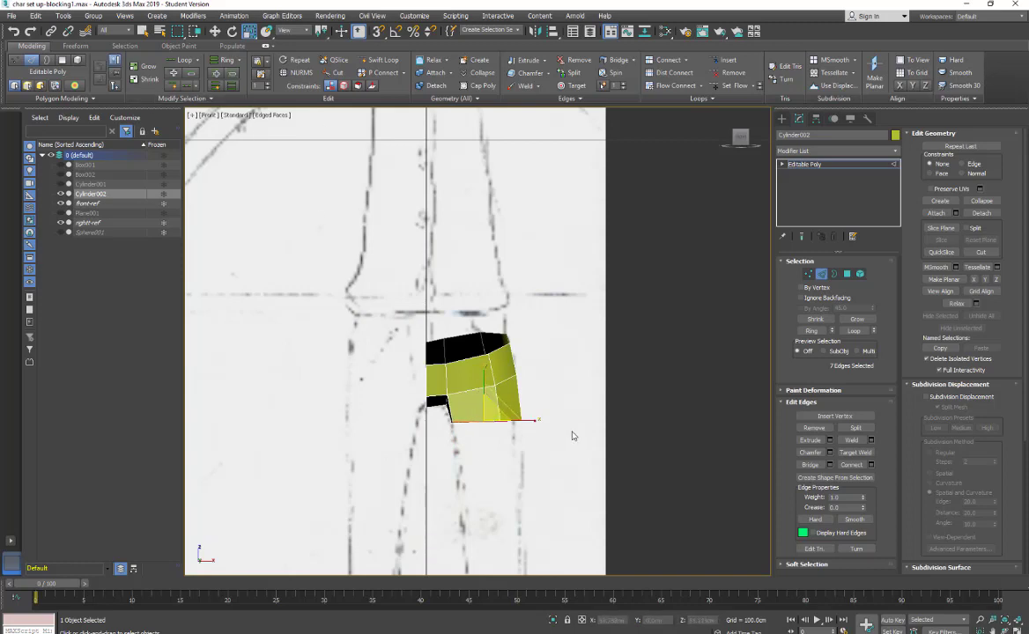
{"action": "left_click", "coordinate": [233, 31]}
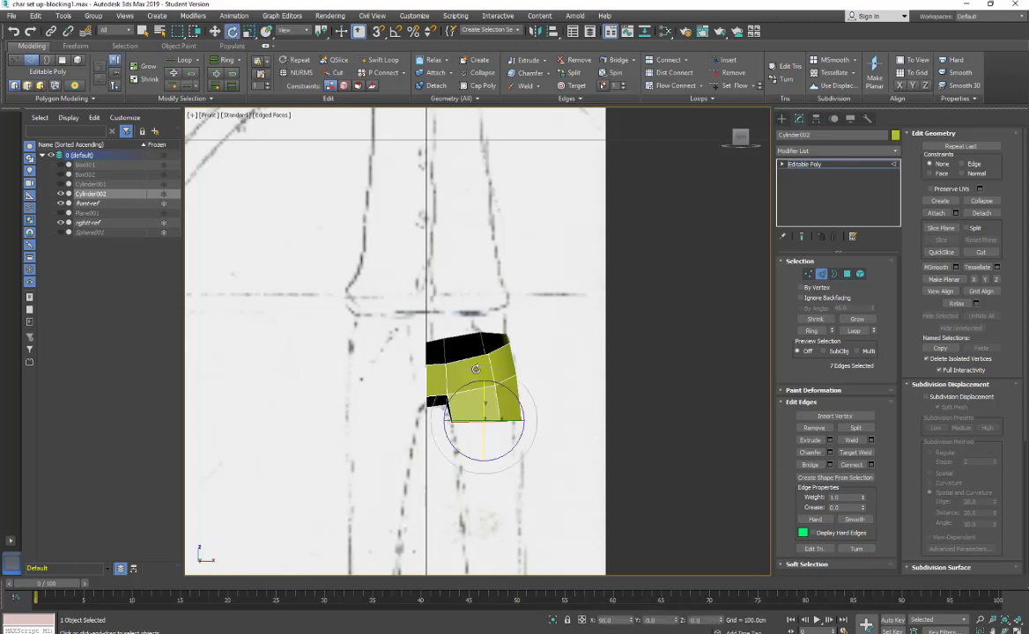
{"action": "left_click_drag", "start_coordinate": [492, 384], "coordinate": [482, 383]}
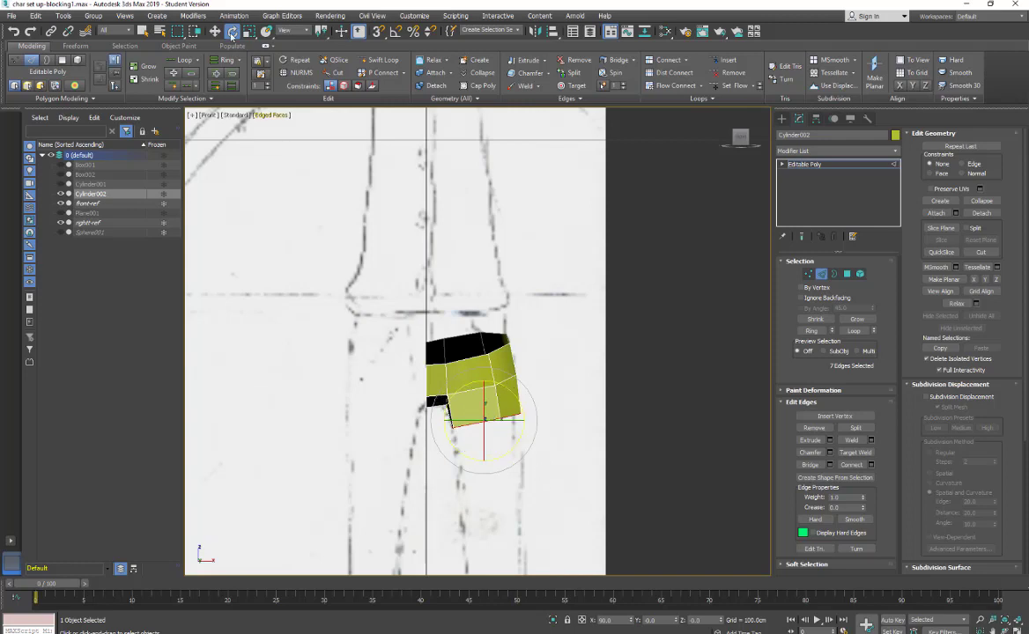
Extrude the leg's bottom loop down to about 48.6 cm in Z and scale it along X to about 83%
{"action": "left_click", "coordinate": [217, 33]}
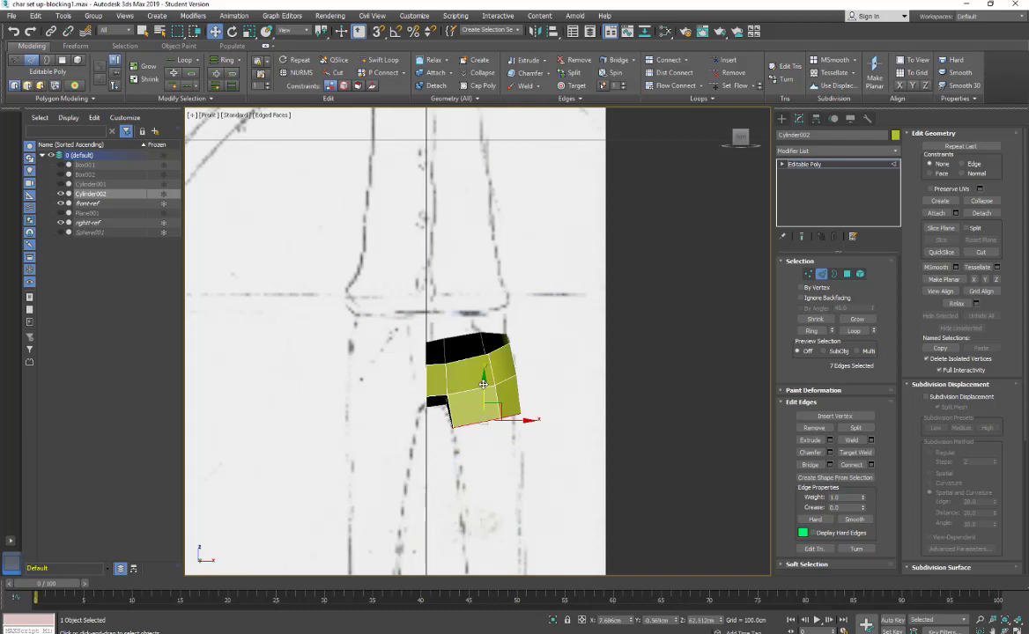
{"action": "left_click_drag", "start_coordinate": [483, 384], "coordinate": [528, 524], "text": "shift"}
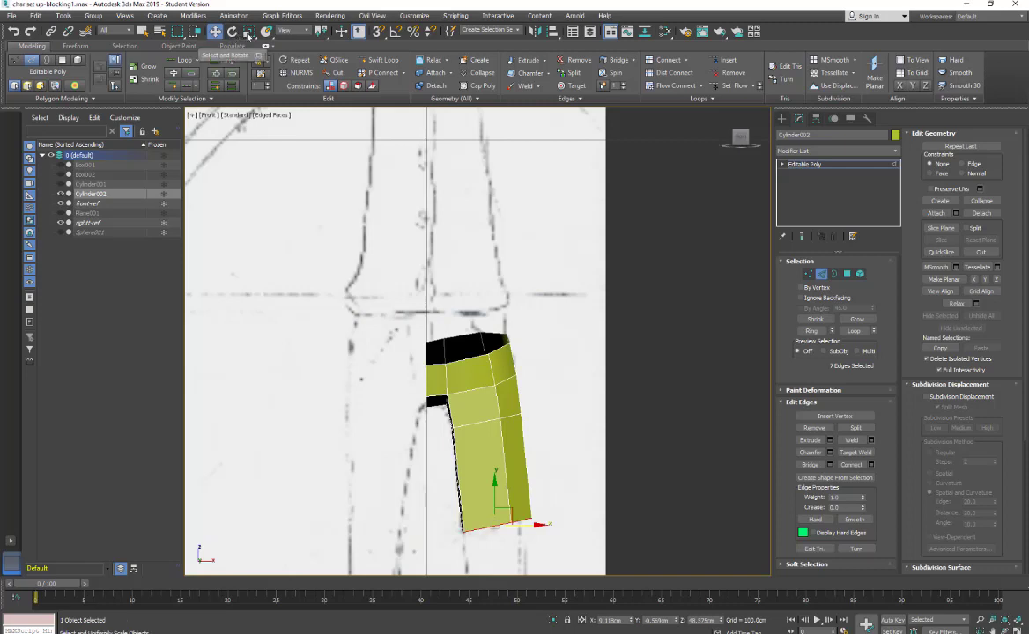
{"action": "left_click", "coordinate": [249, 31]}
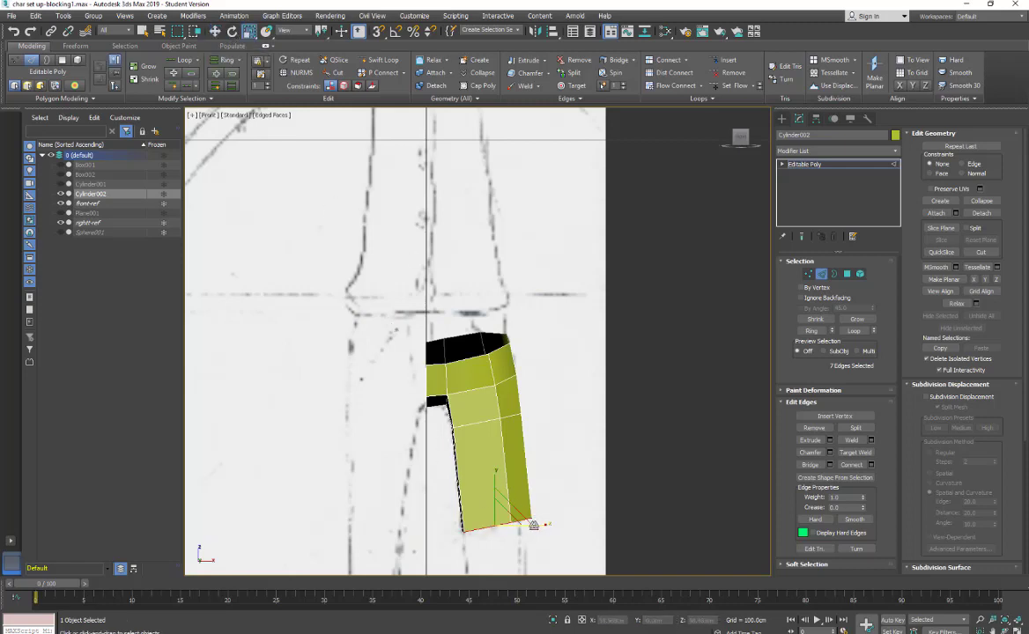
{"action": "left_click_drag", "start_coordinate": [533, 525], "coordinate": [521, 525]}
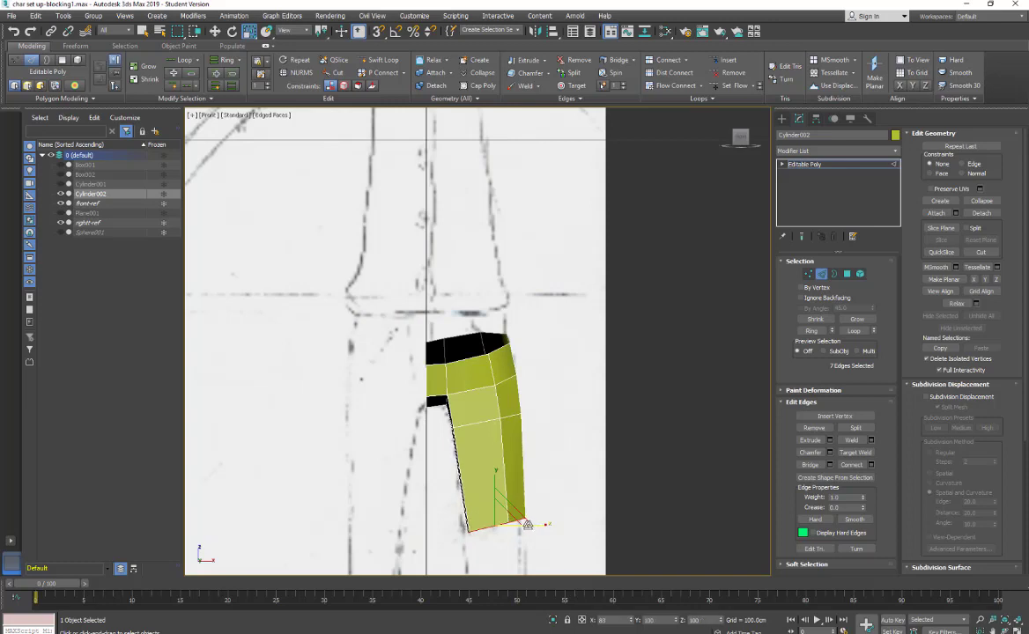
In the Right view, scale the leg's bottom loop narrower along Y to about the reference leg's width
{"action": "left_click", "coordinate": [206, 115]}
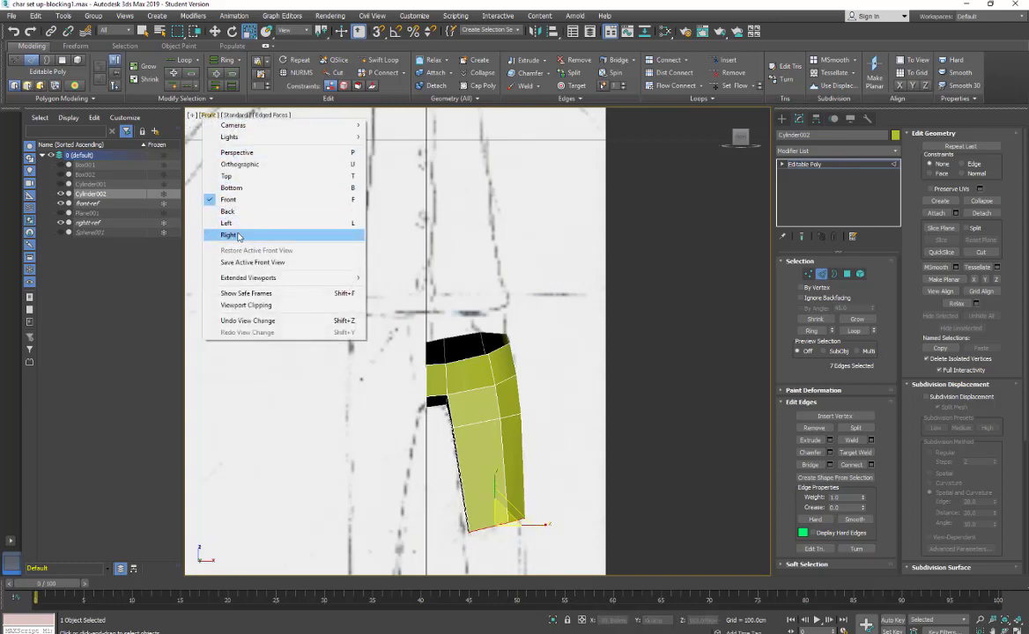
{"action": "left_click", "coordinate": [231, 235]}
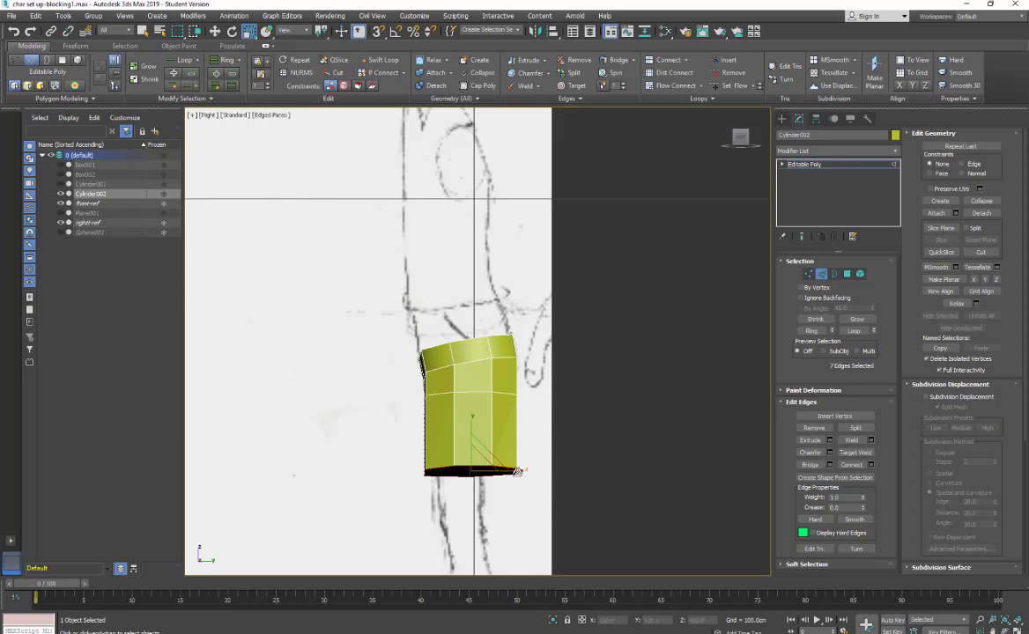
{"action": "left_click_drag", "start_coordinate": [518, 471], "coordinate": [483, 464]}
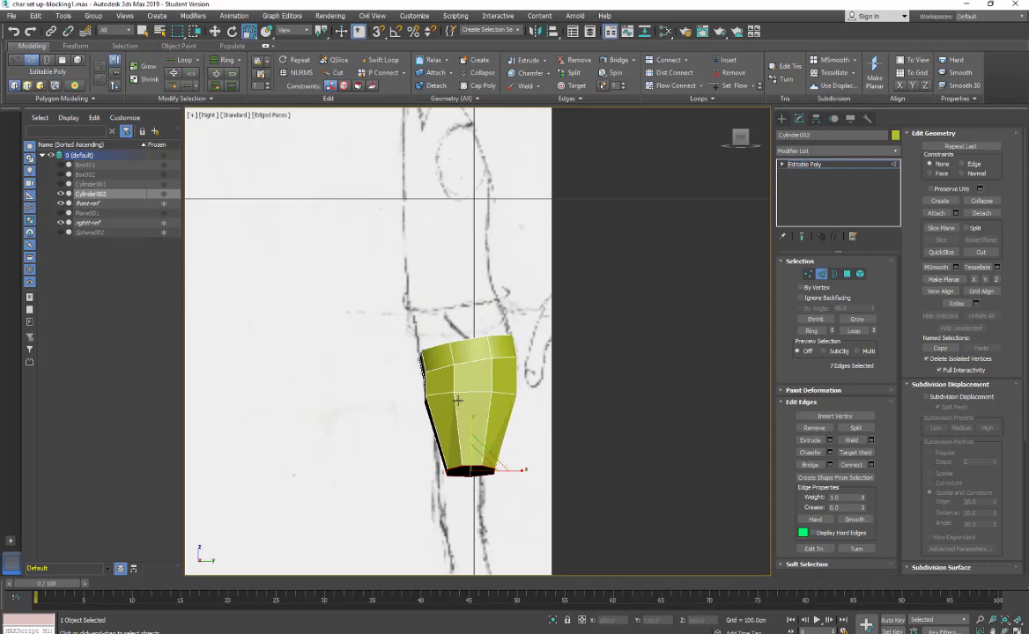
Set the mesh's visibility to 0.5 in its object properties so the reference shows through
{"action": "right_click", "coordinate": [475, 404]}
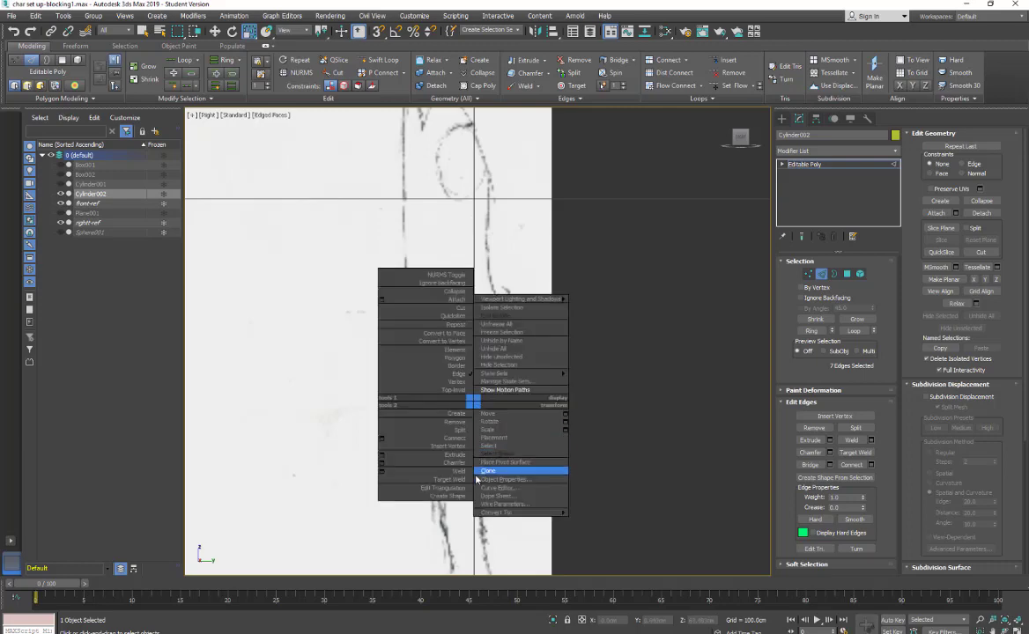
{"action": "left_click", "coordinate": [504, 479]}
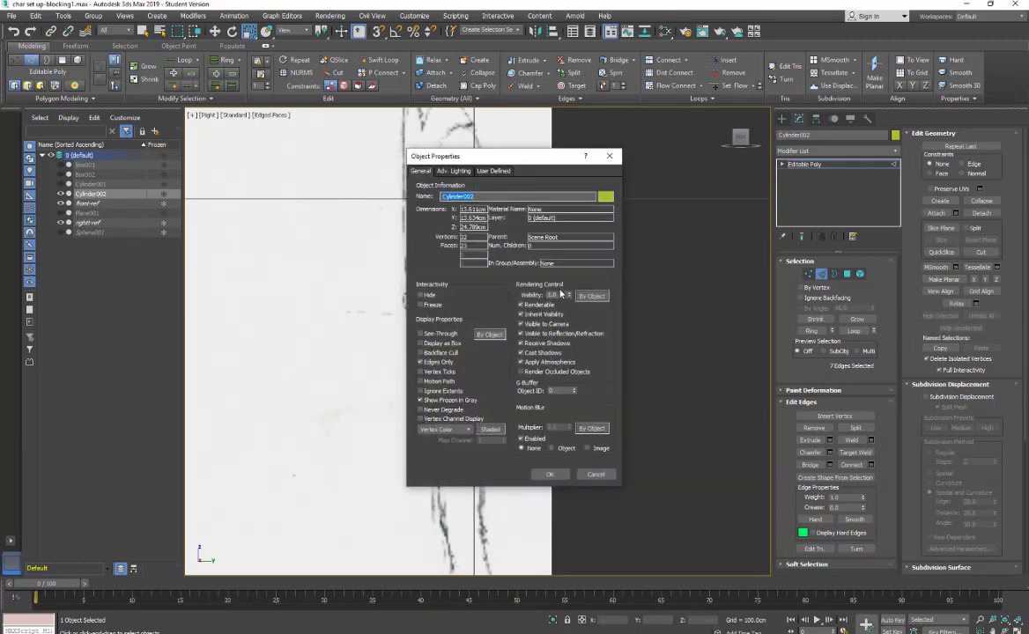
{"action": "left_click", "coordinate": [555, 295]}
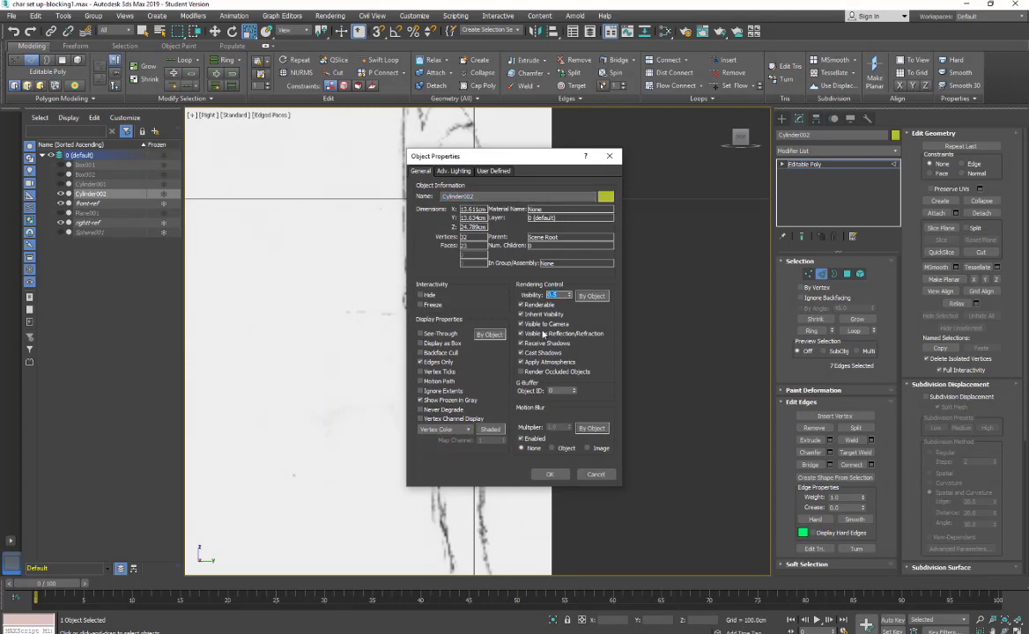
{"action": "left_click", "coordinate": [550, 474]}
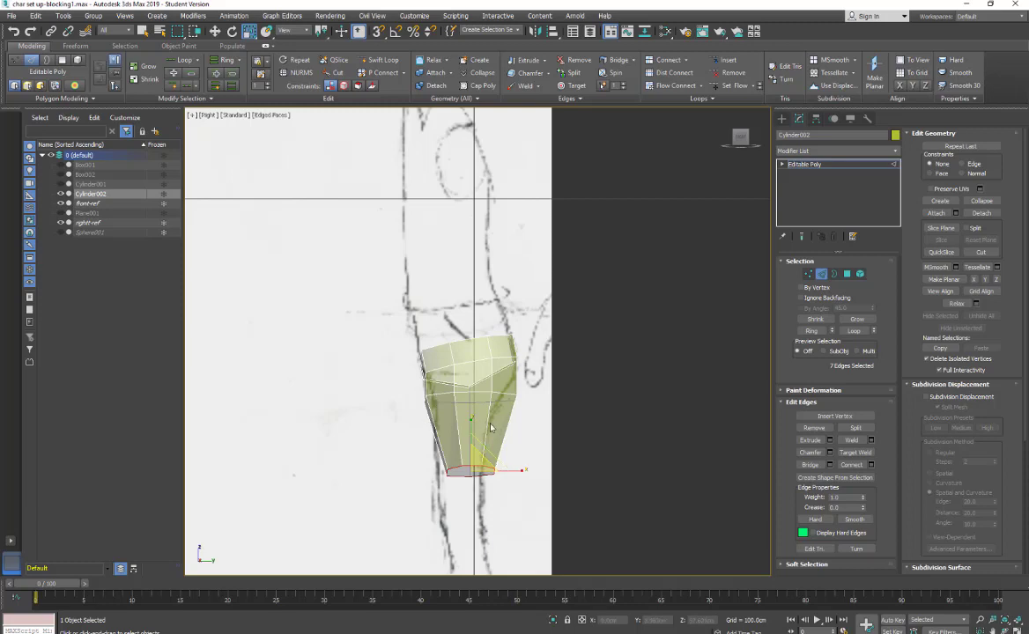
Move the leg's bottom loop along Y to about -2.09 cm, onto the side reference's leg outline
{"action": "left_click", "coordinate": [214, 30]}
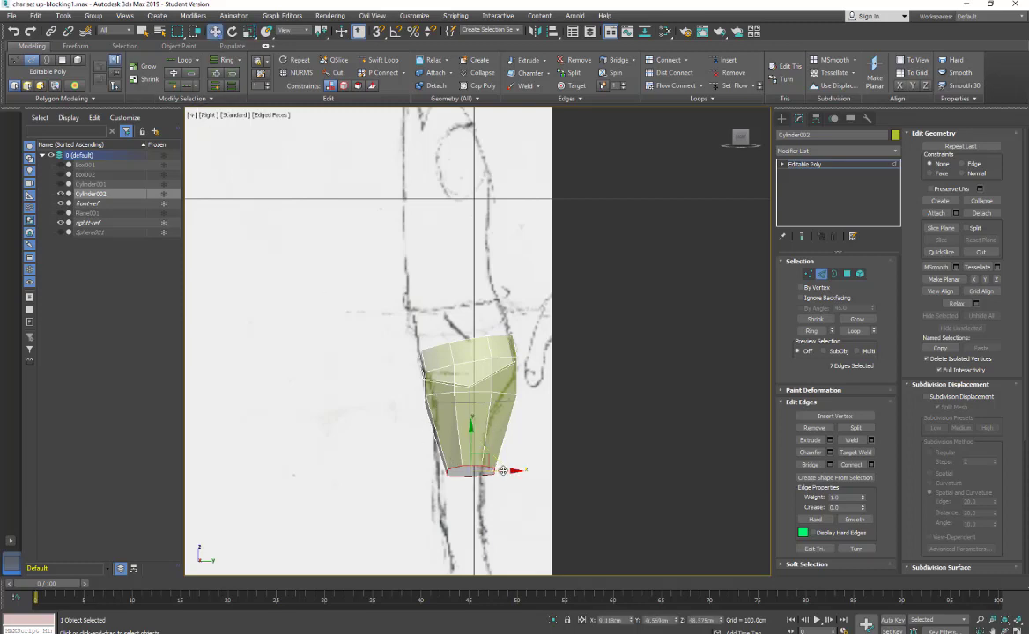
{"action": "left_click_drag", "start_coordinate": [503, 471], "coordinate": [491, 471]}
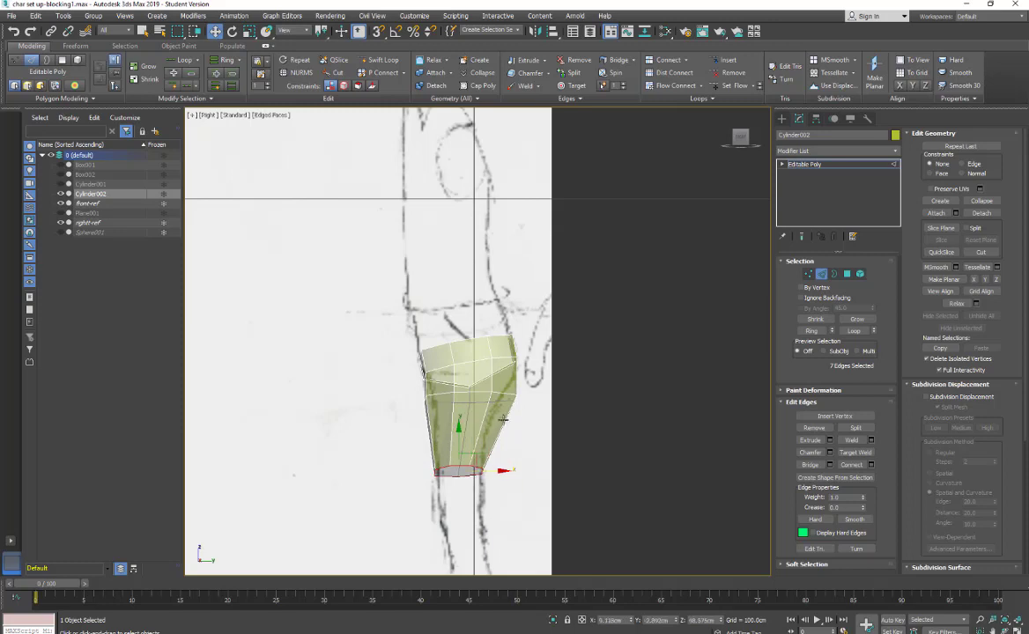
In the Right view, move the two rear vertices of the leg's middle loop inward to about 5.6 cm in Y, onto the side outline
{"action": "left_click", "coordinate": [516, 399]}
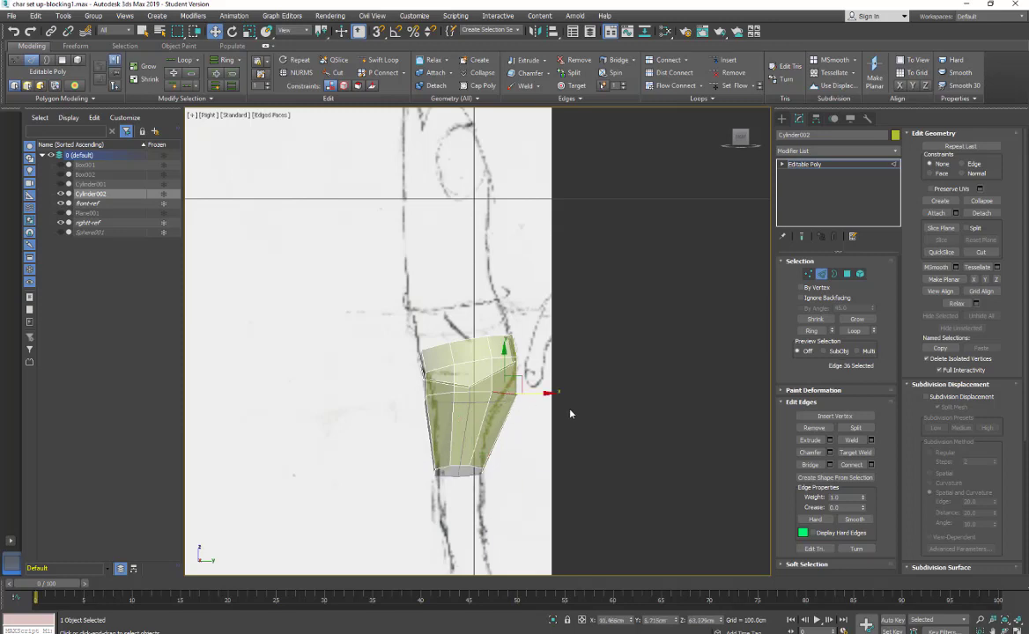
{"action": "mouse_move", "coordinate": [532, 441]}
{"action": "middle_mouse_down", "text": "alt"}
{"action": "mouse_move", "coordinate": [401, 459]}
{"action": "mouse_move", "coordinate": [418, 463]}
{"action": "mouse_move", "coordinate": [509, 395]}
{"action": "mouse_move", "coordinate": [547, 453]}
{"action": "mouse_move", "coordinate": [508, 390]}
{"action": "mouse_move", "coordinate": [434, 456]}
{"action": "mouse_move", "coordinate": [342, 443]}
{"action": "mouse_move", "coordinate": [532, 453]}
{"action": "middle_mouse_up", "text": "alt"}
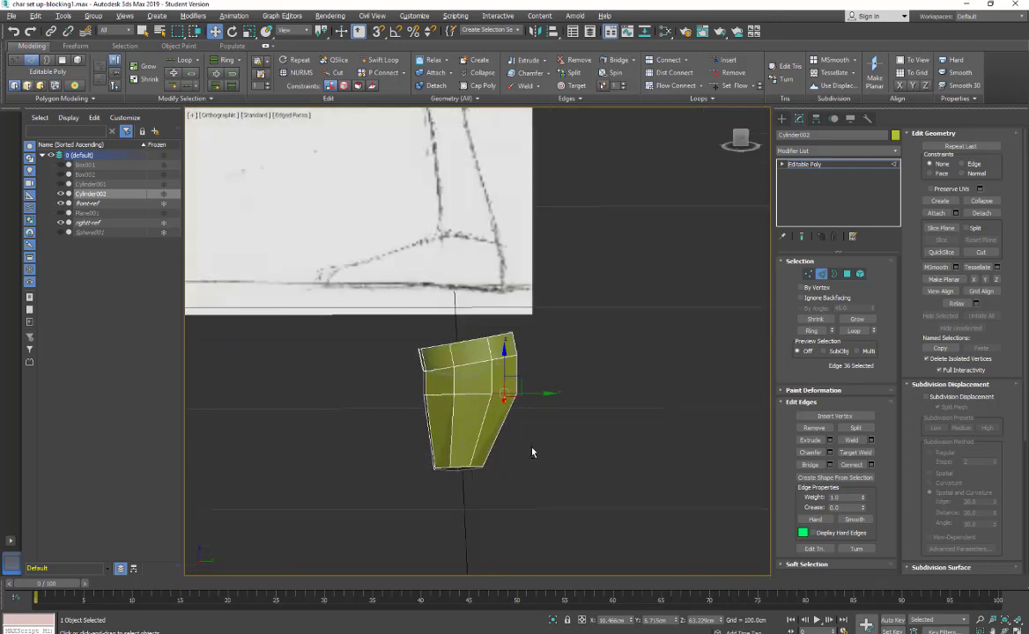
{"action": "left_click", "coordinate": [210, 115]}
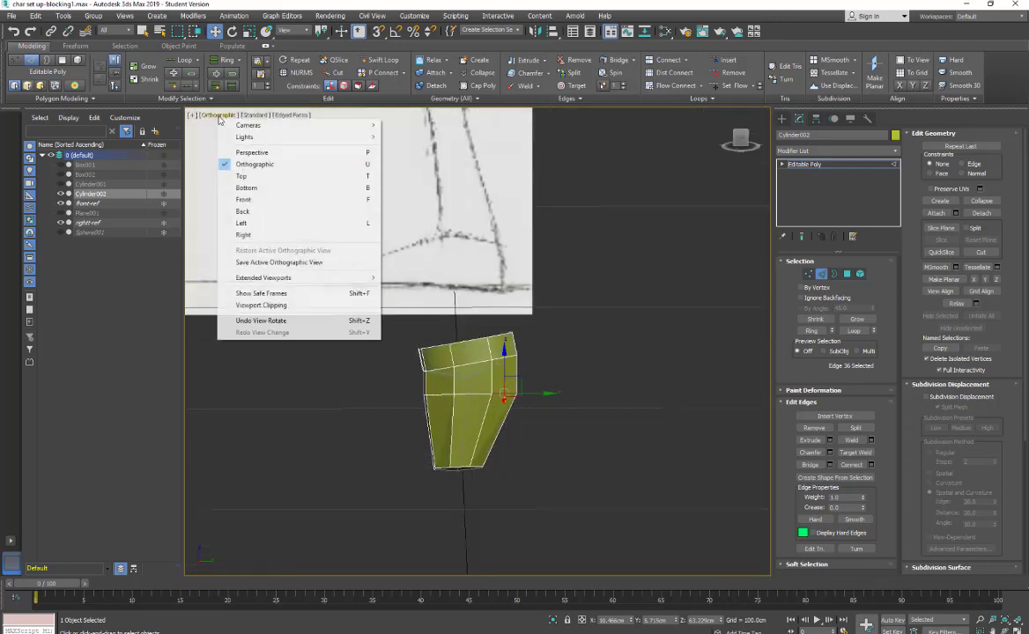
{"action": "left_click", "coordinate": [242, 234]}
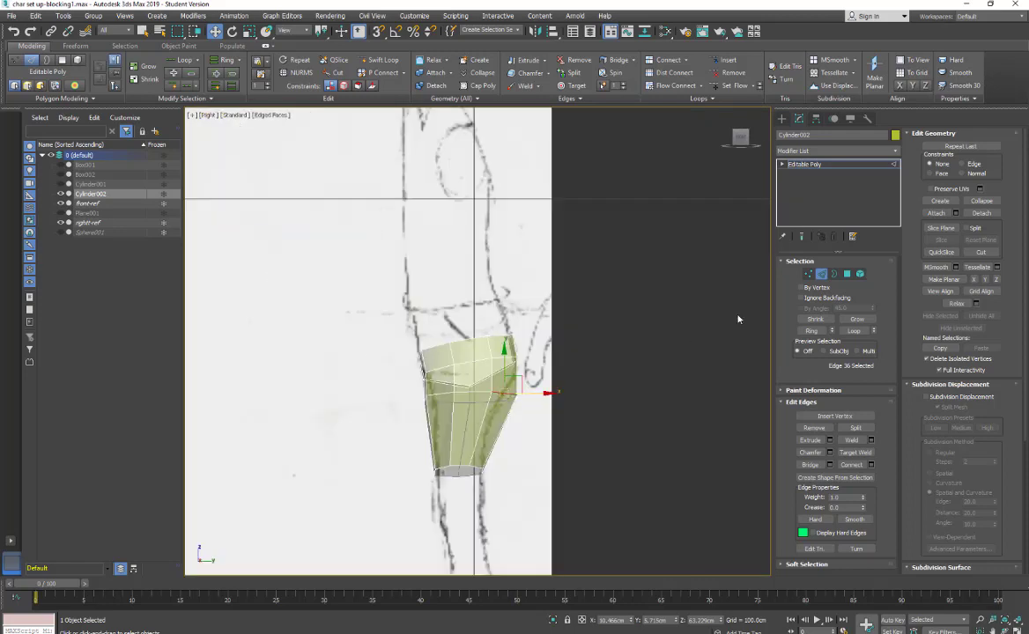
{"action": "left_click", "coordinate": [808, 275]}
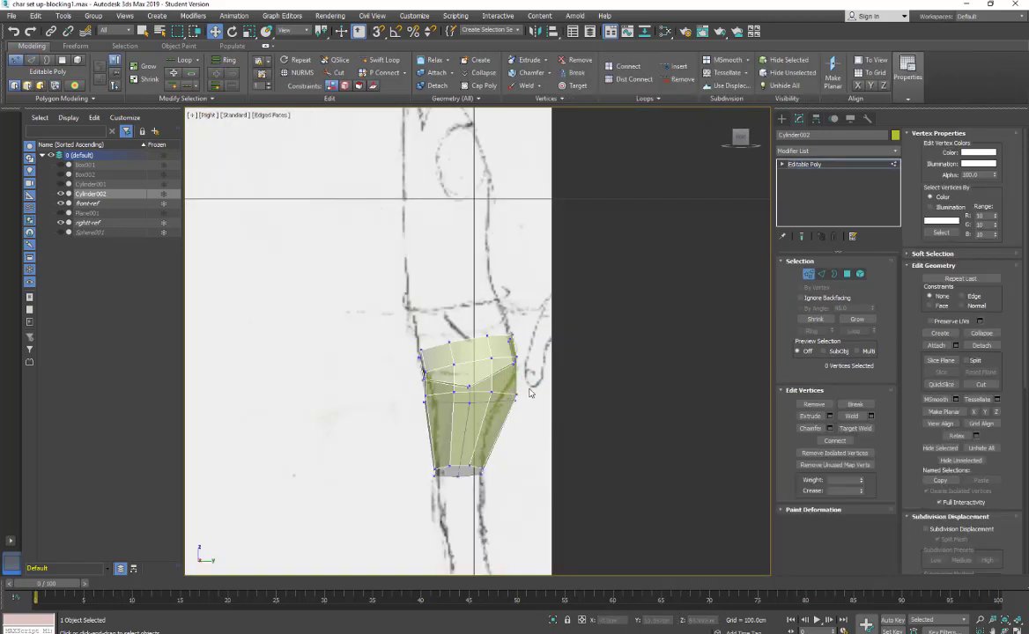
{"action": "left_click_drag", "start_coordinate": [512, 421], "coordinate": [533, 397]}
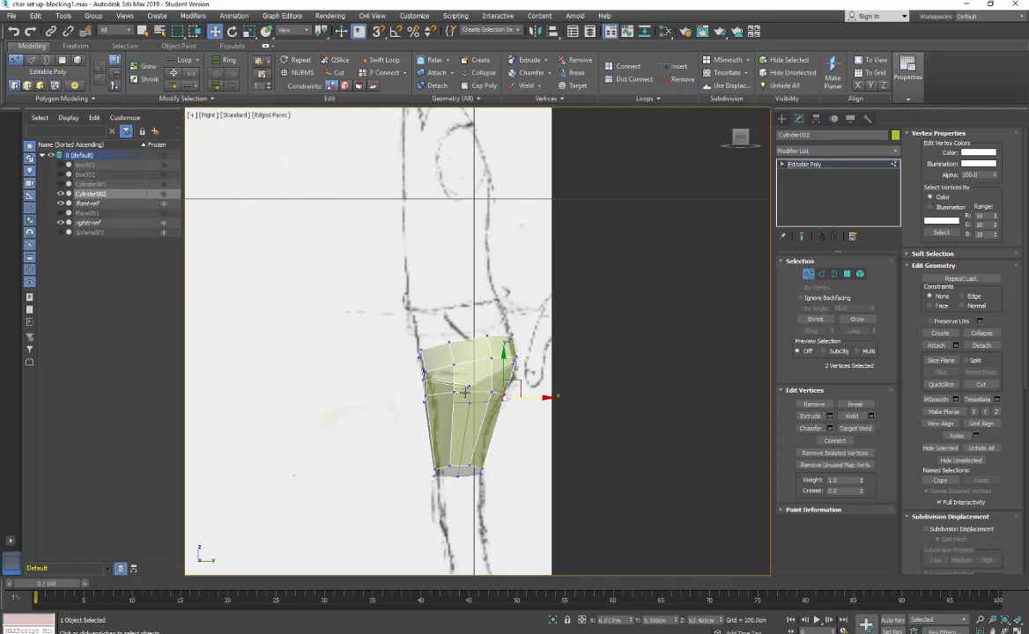
Select the leg's middle edge loop below the crotch and lower it to about 57.8 cm in Z
{"action": "left_click", "coordinate": [821, 274]}
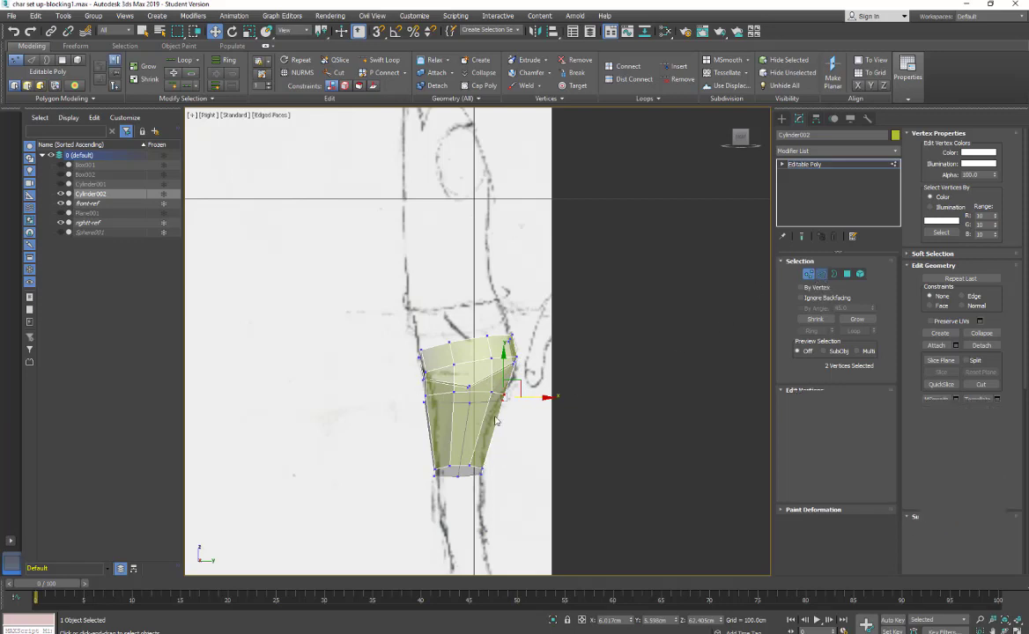
{"action": "double_click", "coordinate": [445, 393]}
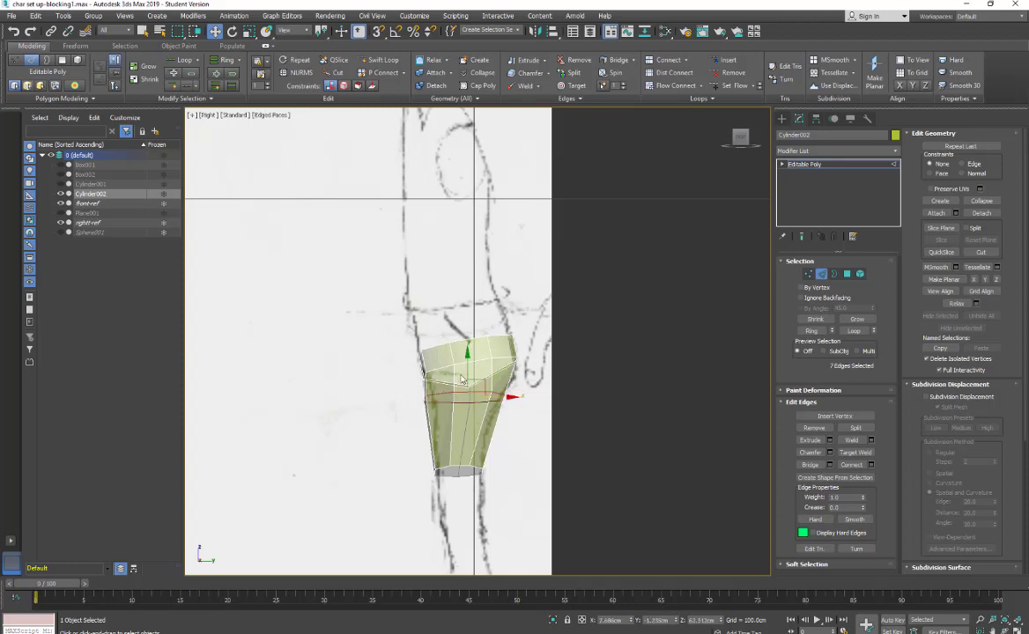
{"action": "left_click_drag", "start_coordinate": [469, 364], "coordinate": [467, 403]}
Scale the leg's middle loop narrower along Y and move it to about -2.34 cm in Y, matching the side reference
{"action": "left_click", "coordinate": [249, 30]}
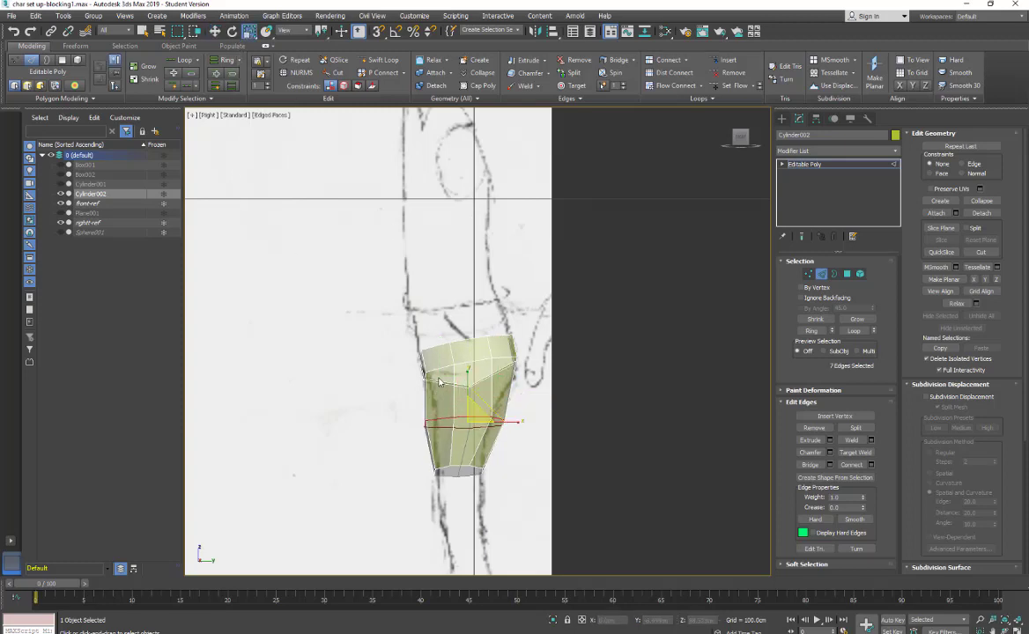
{"action": "left_click_drag", "start_coordinate": [510, 423], "coordinate": [496, 421]}
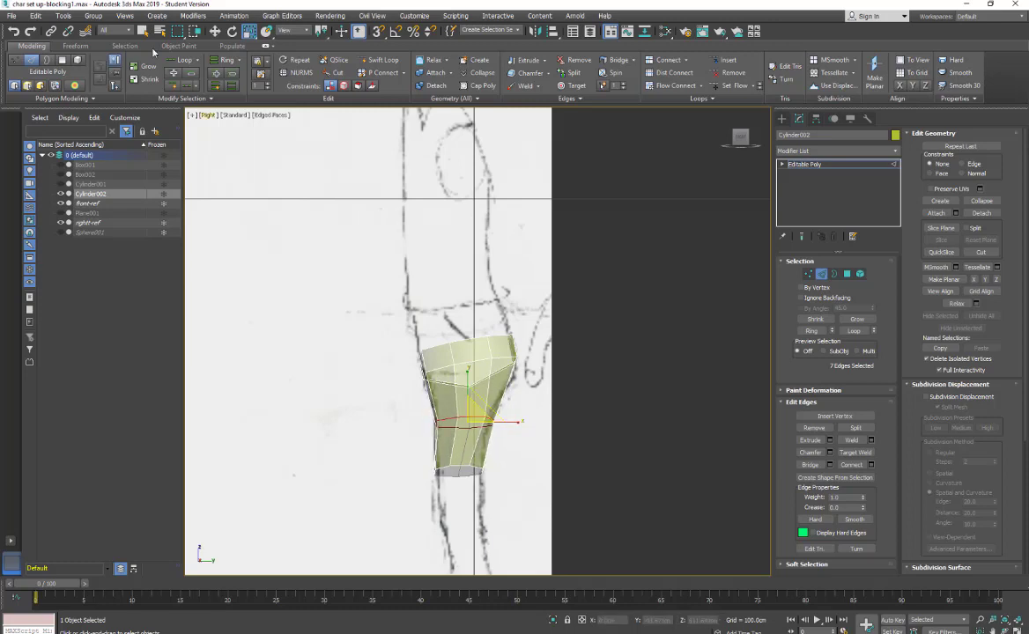
{"action": "key", "text": "w"}
{"action": "left_click_drag", "start_coordinate": [502, 423], "coordinate": [495, 423]}
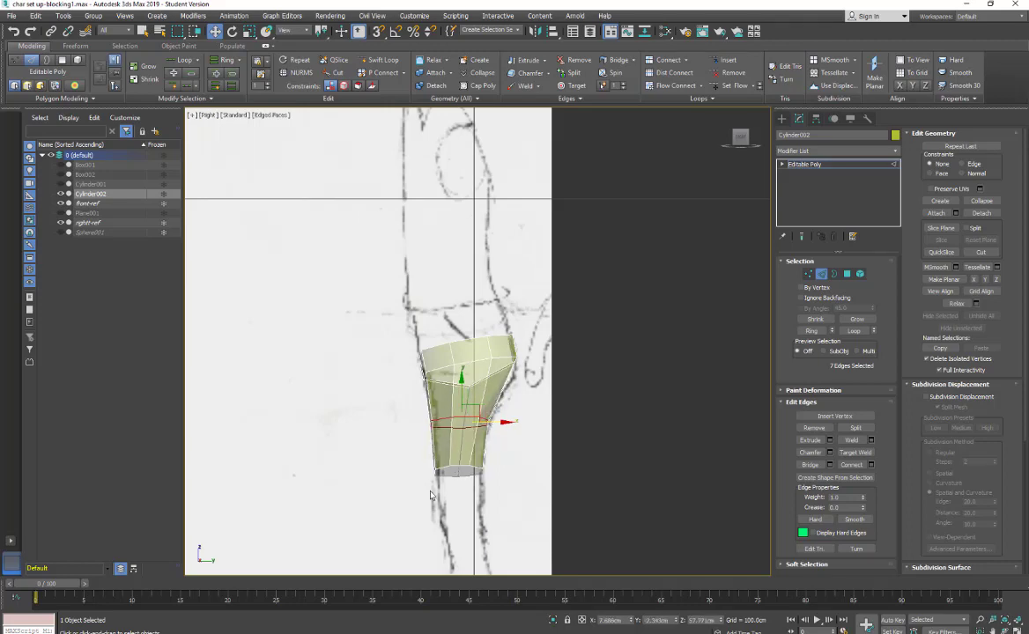
Select four lengthwise edges on the inner side of the leg and move them outward along X in the Front view
{"action": "middle_click_drag", "start_coordinate": [409, 493], "coordinate": [461, 454], "text": "alt"}
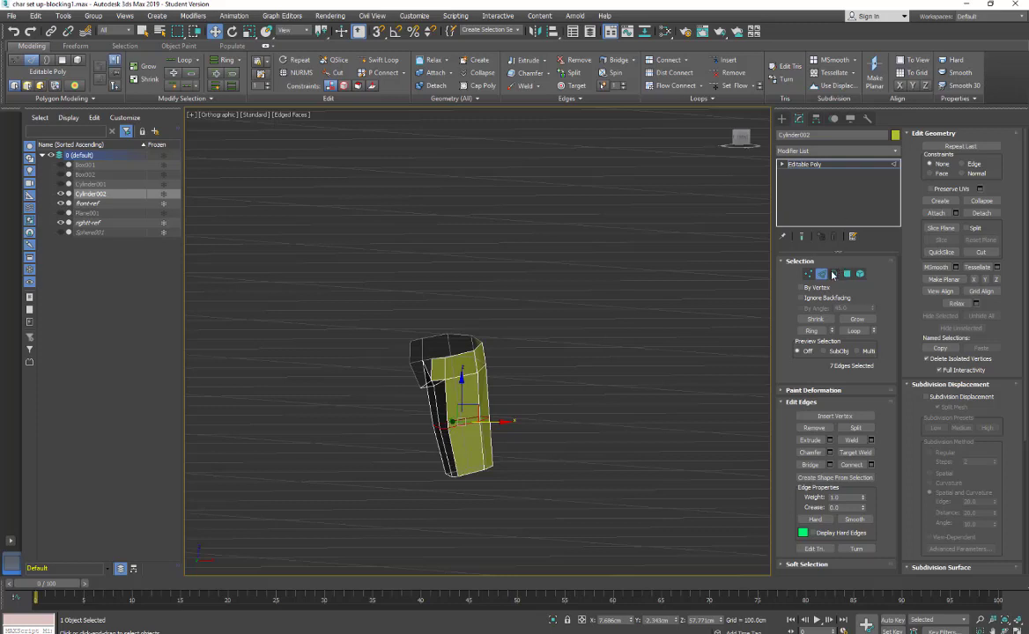
{"action": "left_click", "coordinate": [447, 399]}
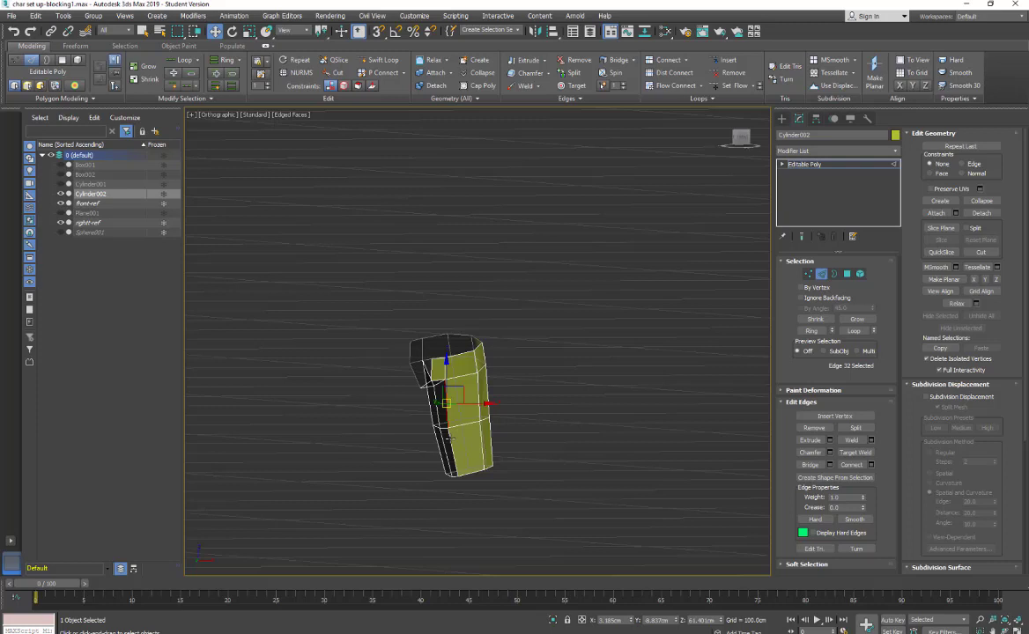
{"action": "left_click", "coordinate": [448, 437], "text": "ctrl"}
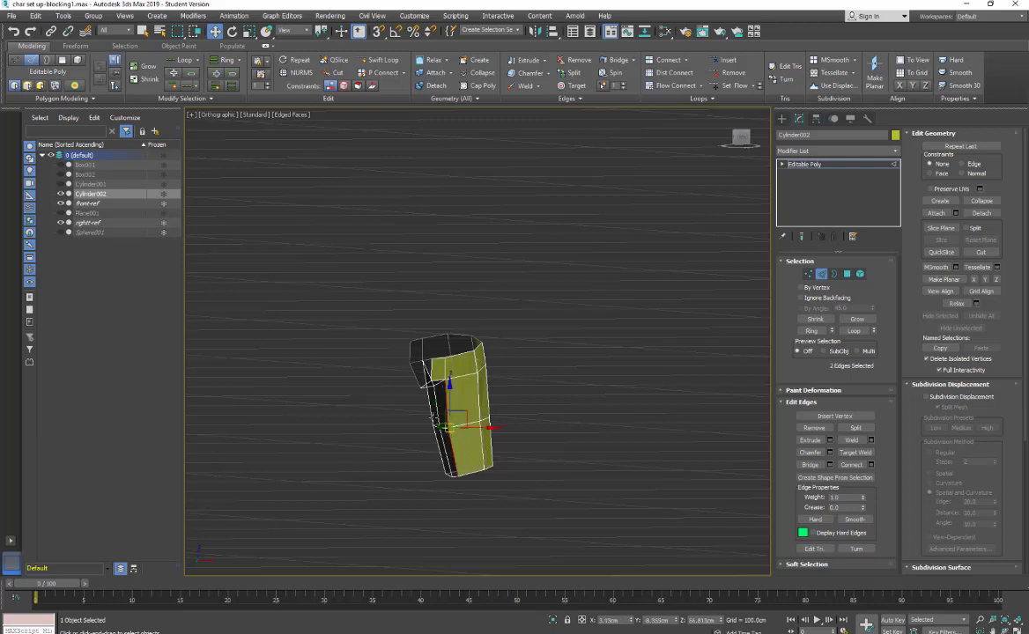
{"action": "left_click", "coordinate": [432, 420], "text": "ctrl"}
{"action": "left_click", "coordinate": [437, 440], "text": "ctrl"}
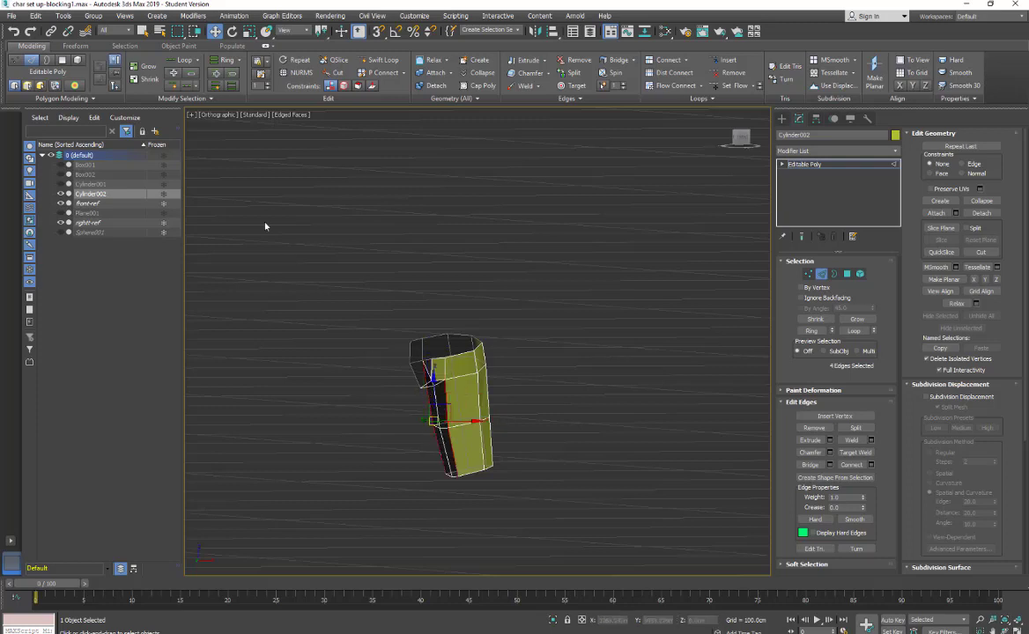
{"action": "left_click", "coordinate": [209, 115]}
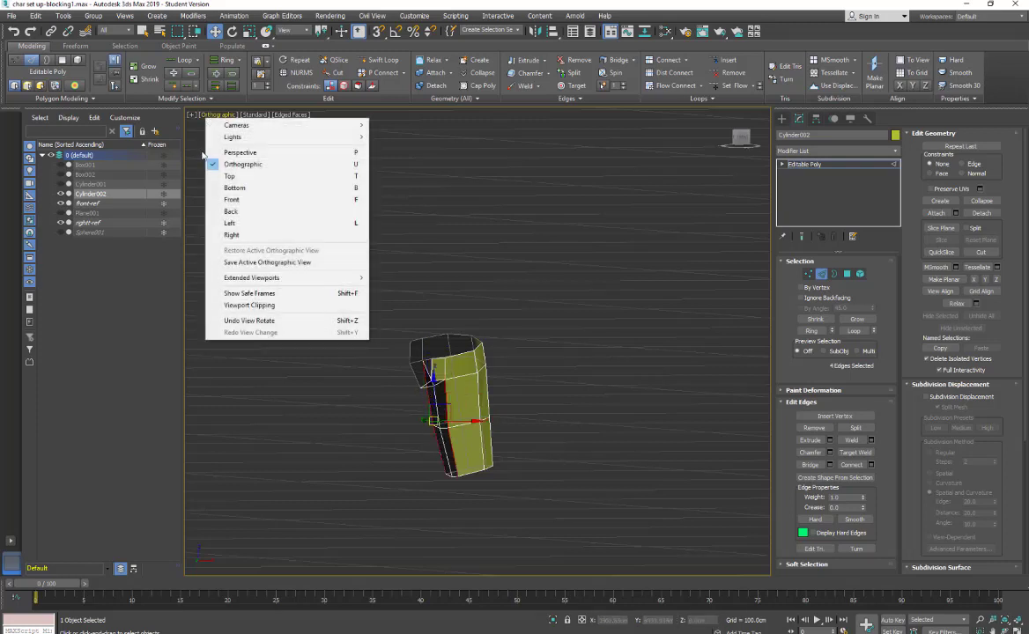
{"action": "left_click", "coordinate": [217, 201]}
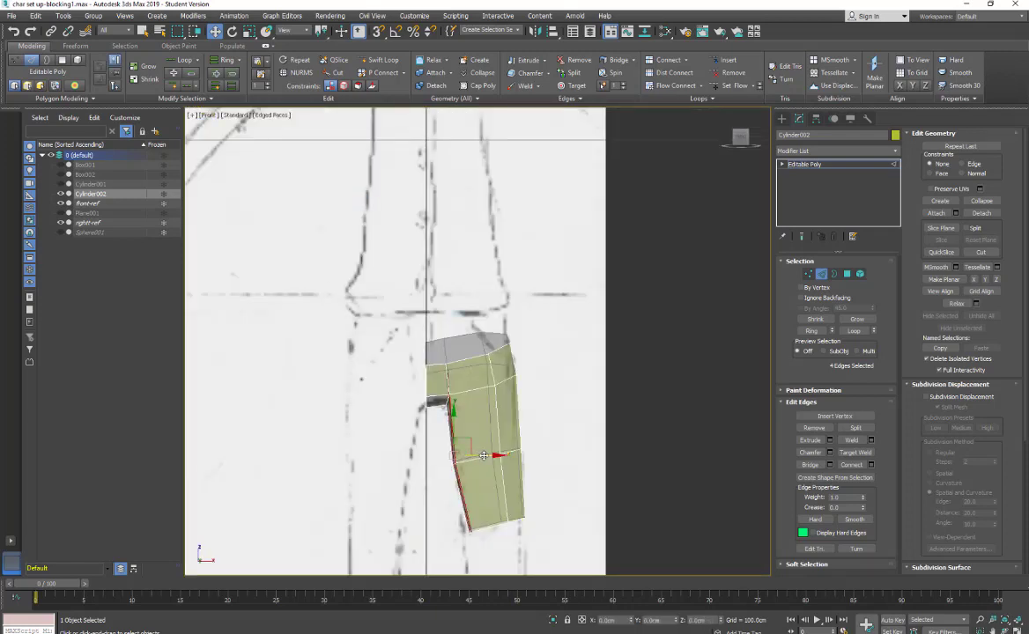
{"action": "left_click_drag", "start_coordinate": [484, 455], "coordinate": [503, 454]}
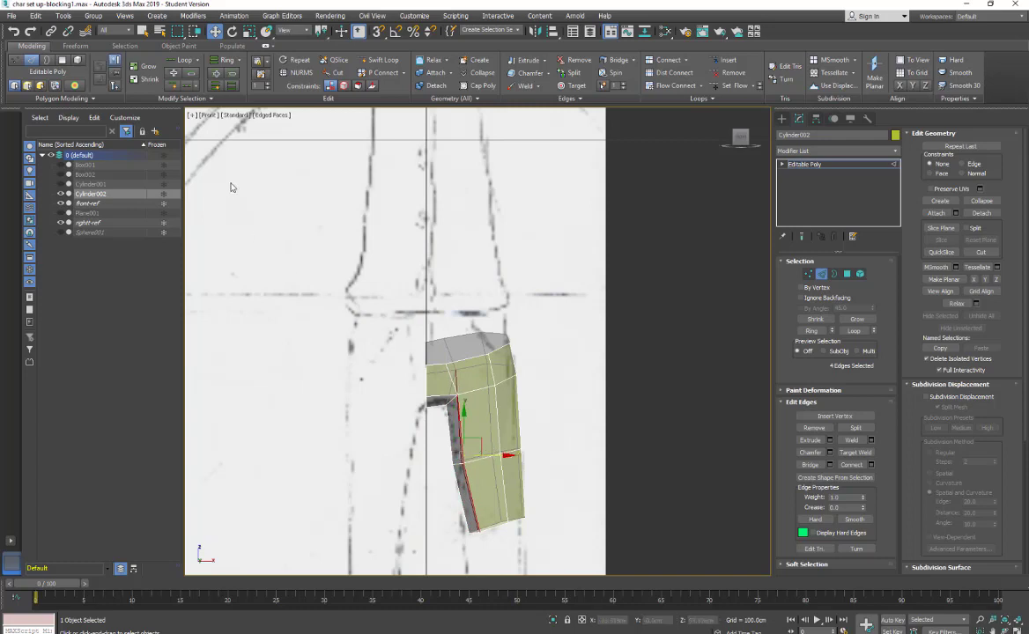
Examine the shape of the leg up close in the Perspective view
{"action": "left_click", "coordinate": [201, 117]}
{"action": "left_click", "coordinate": [225, 146]}
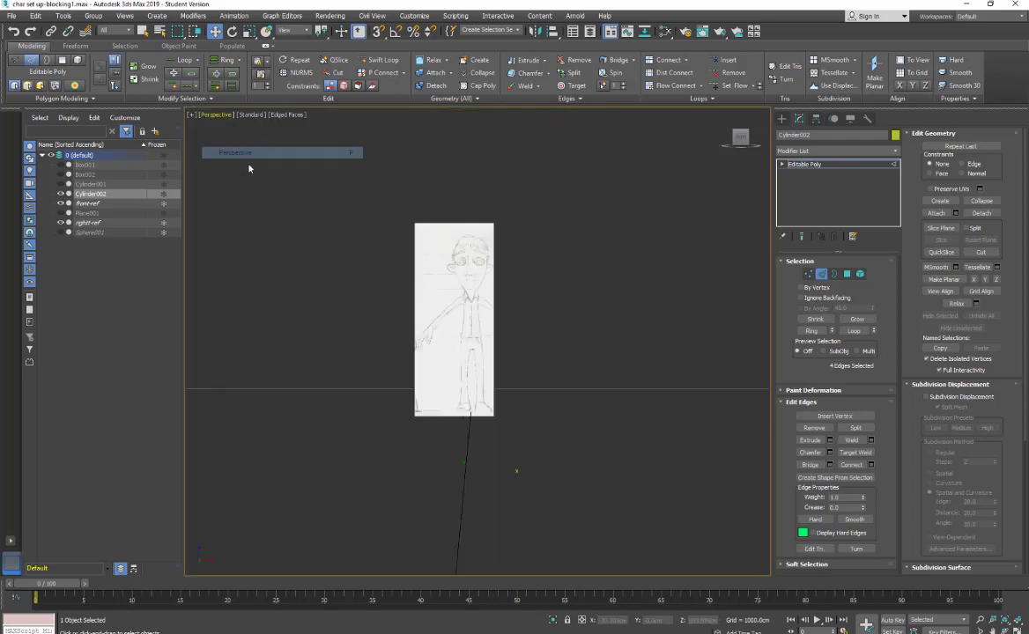
{"action": "scroll", "coordinate": [474, 406], "scroll_direction": "up", "scroll_amount": 2}
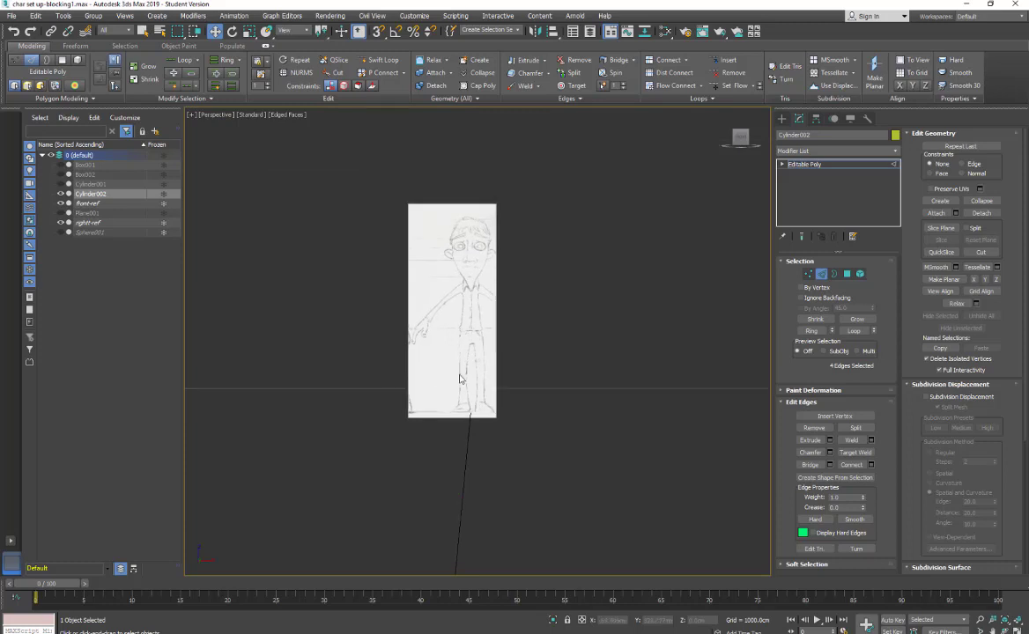
{"action": "left_click", "coordinate": [726, 118]}
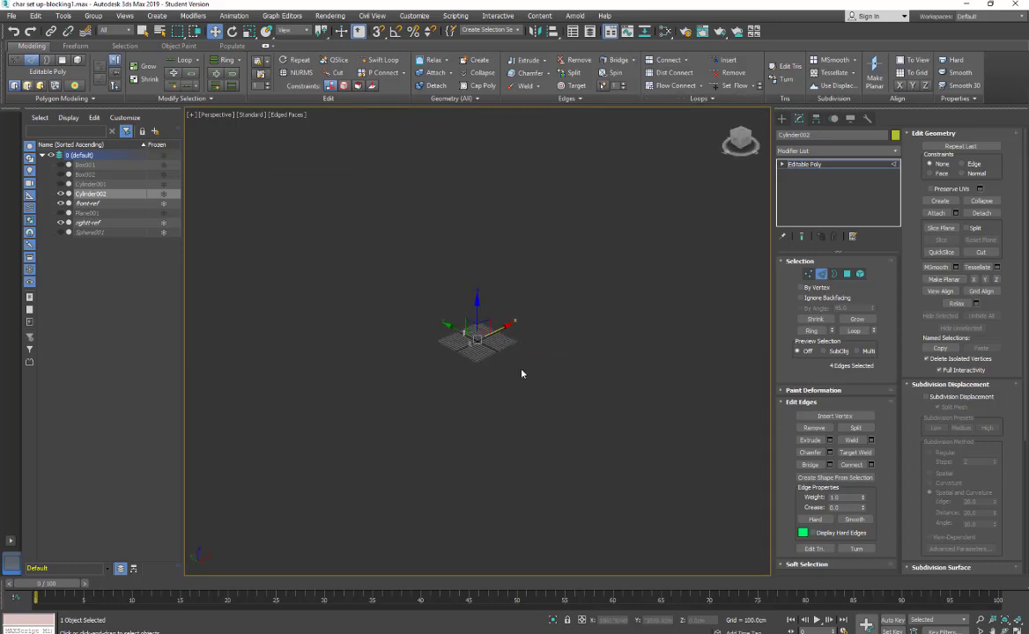
{"action": "scroll", "coordinate": [453, 361], "scroll_direction": "up", "scroll_amount": 5}
{"action": "middle_click_drag", "start_coordinate": [634, 288], "coordinate": [545, 455]}
{"action": "scroll", "coordinate": [521, 487], "scroll_direction": "up", "scroll_amount": 5}
{"action": "scroll", "coordinate": [544, 449], "scroll_direction": "up", "scroll_amount": 4}
{"action": "middle_click_drag", "start_coordinate": [551, 377], "coordinate": [585, 356]}
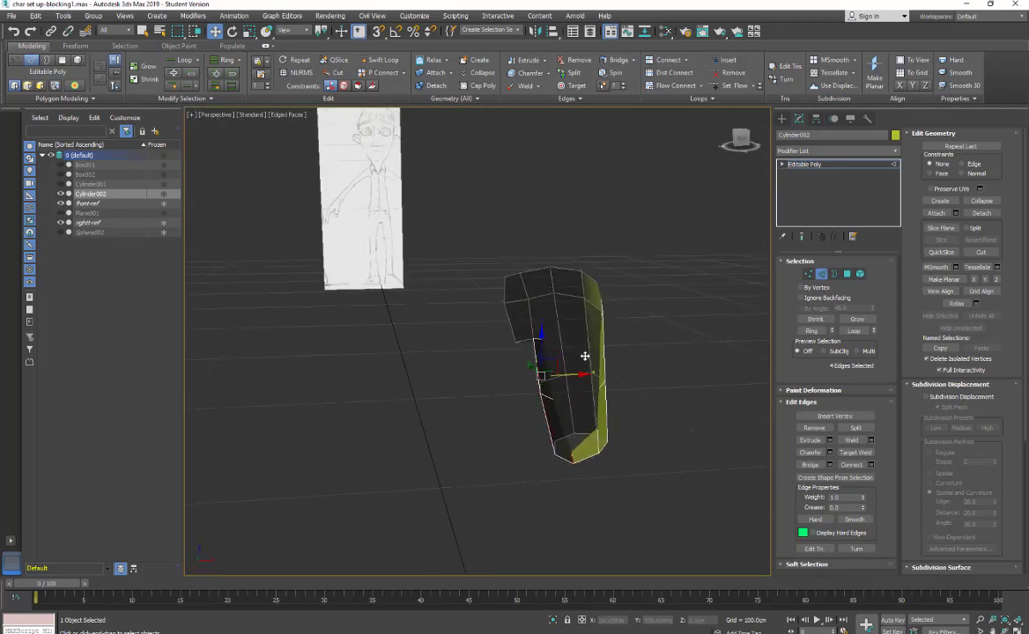
Apply a TurboSmooth modifier to the leg mesh and compare the smoothed shape with the front and side references
{"action": "left_click", "coordinate": [786, 151]}
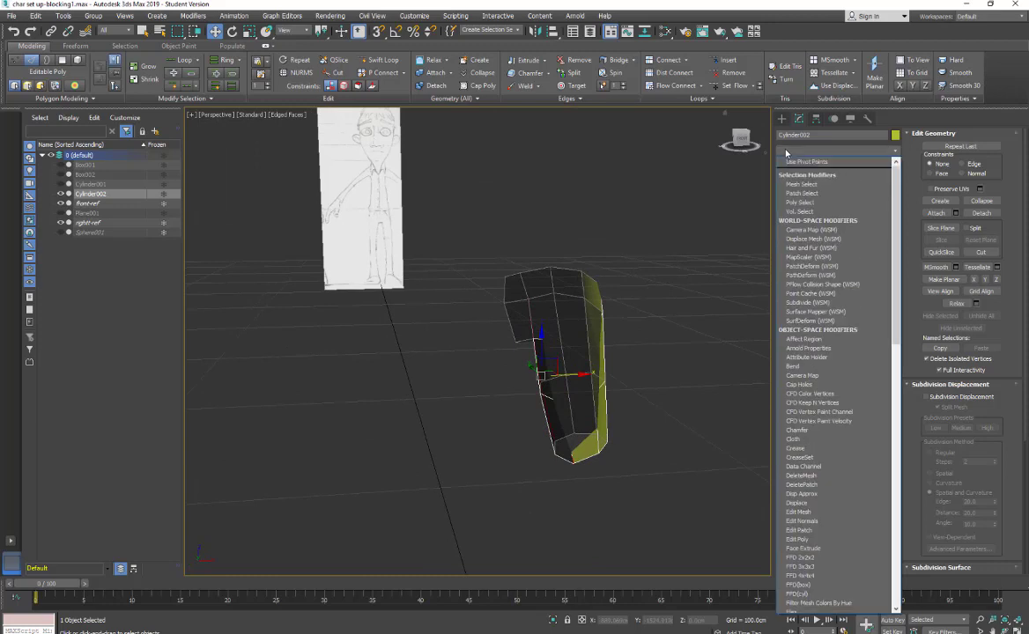
{"action": "scroll", "coordinate": [802, 396], "scroll_direction": "down", "scroll_amount": 5}
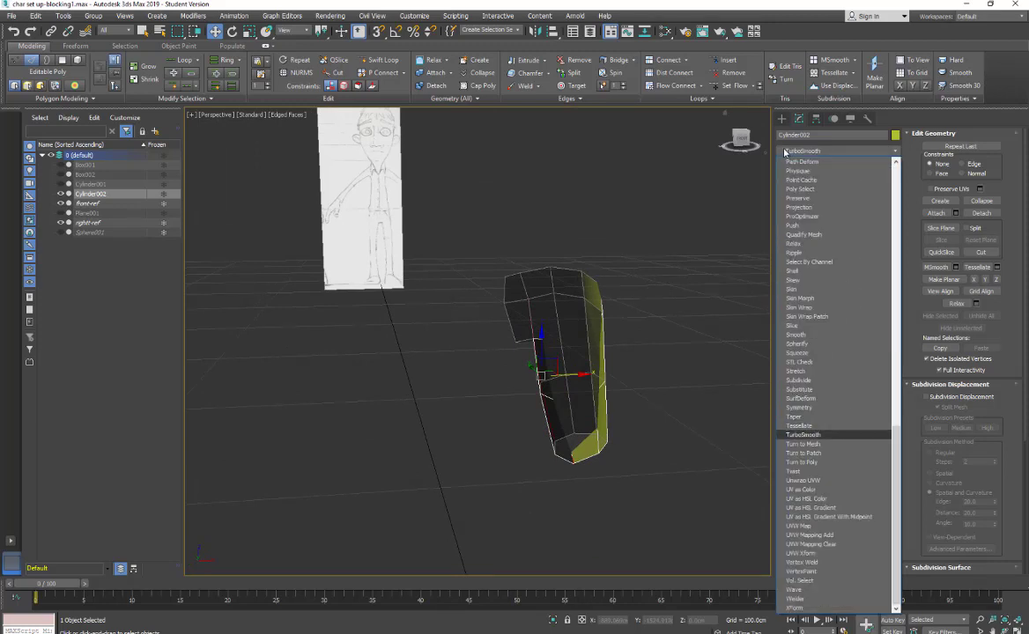
{"action": "left_click", "coordinate": [800, 432]}
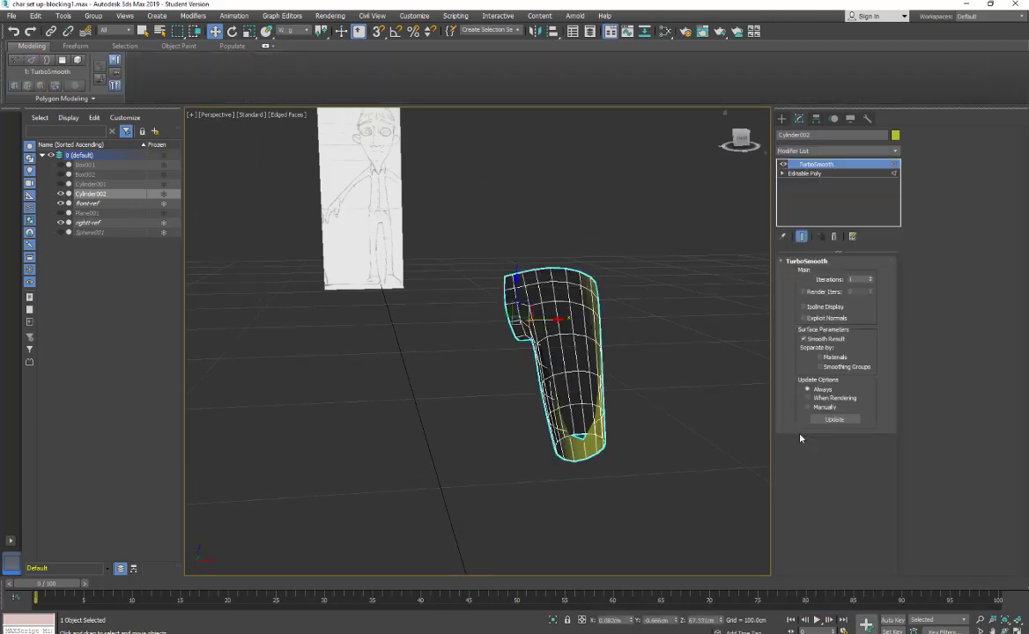
{"action": "left_click", "coordinate": [216, 115]}
{"action": "left_click", "coordinate": [216, 196]}
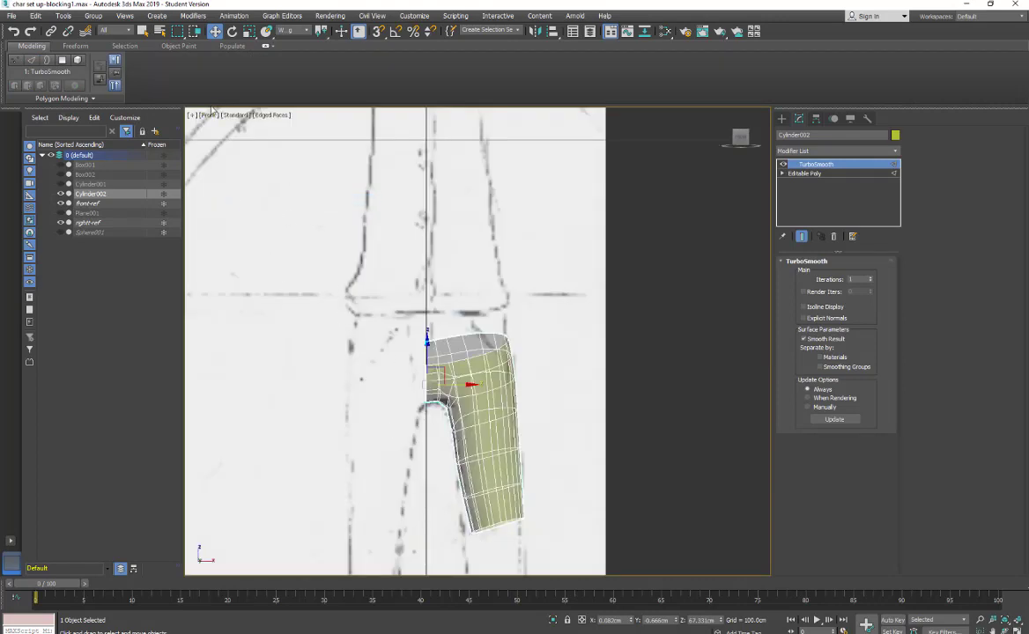
{"action": "left_click", "coordinate": [210, 115]}
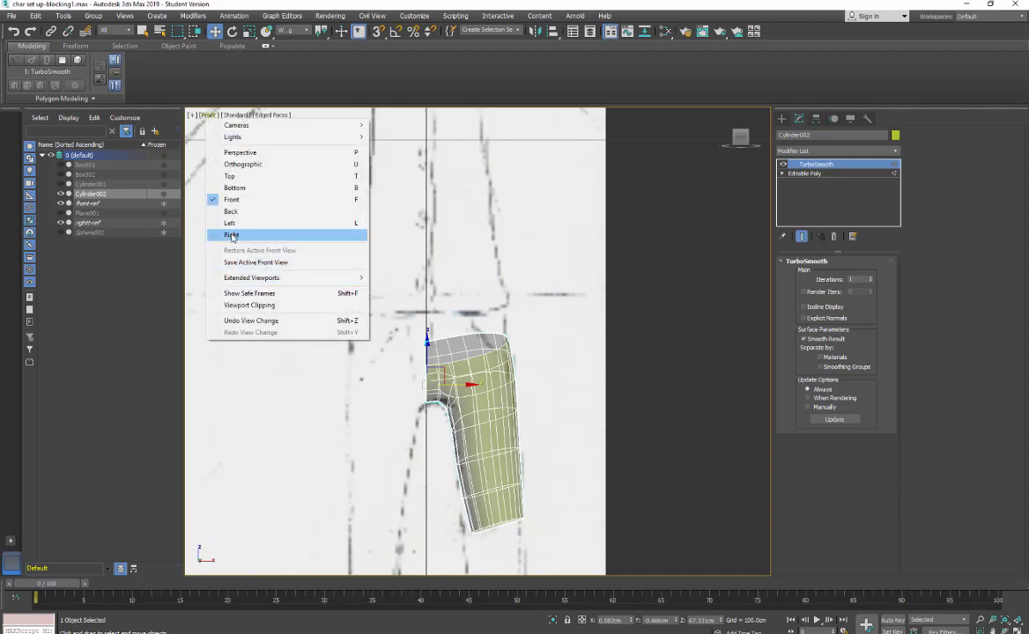
{"action": "left_click", "coordinate": [232, 235]}
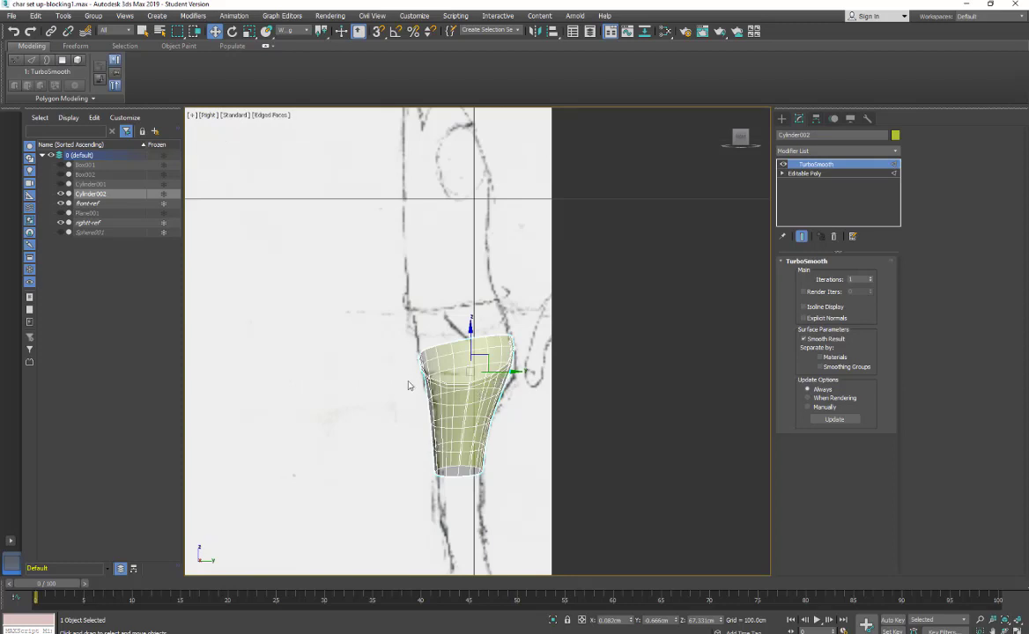
{"action": "left_click", "coordinate": [207, 115]}
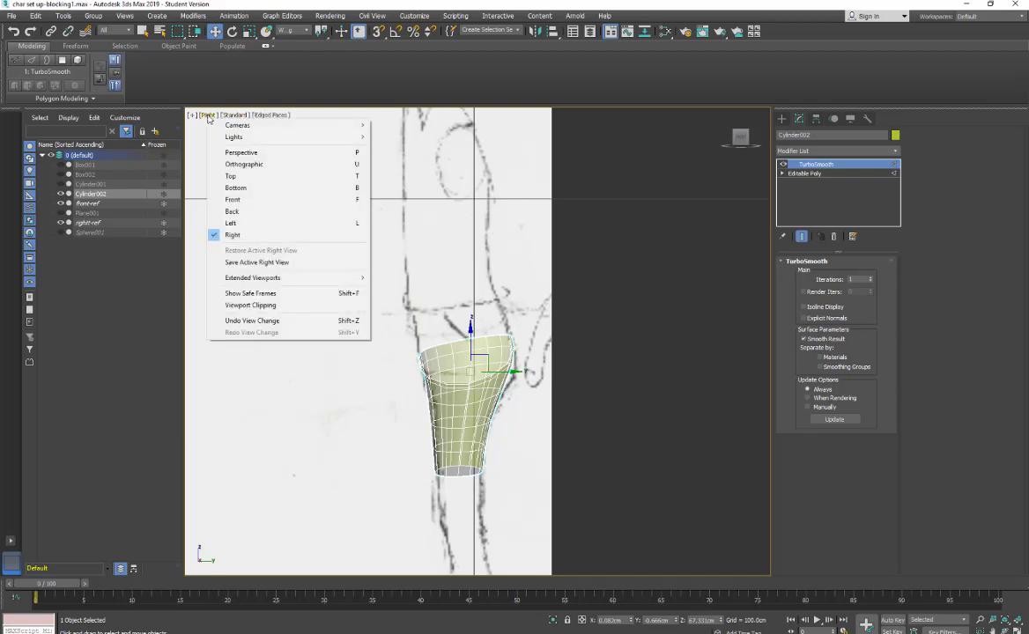
With TurboSmooth hidden, extrude the mesh's top loop up to the waistline, about 79.1 cm in Z and -3.06 cm in Y
{"action": "left_click", "coordinate": [782, 165]}
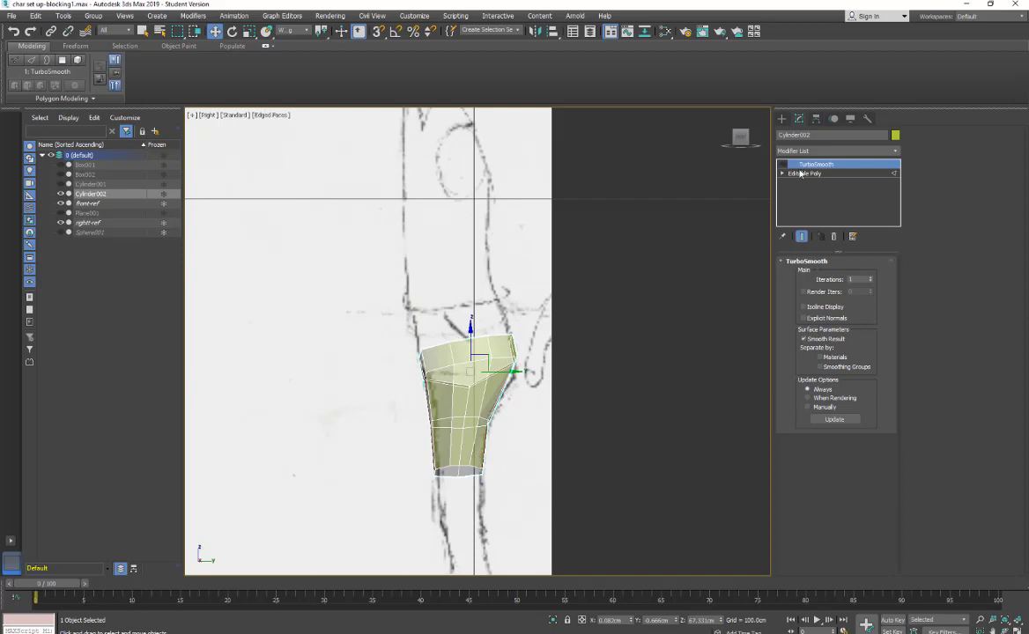
{"action": "left_click", "coordinate": [800, 174]}
{"action": "double_click", "coordinate": [458, 340]}
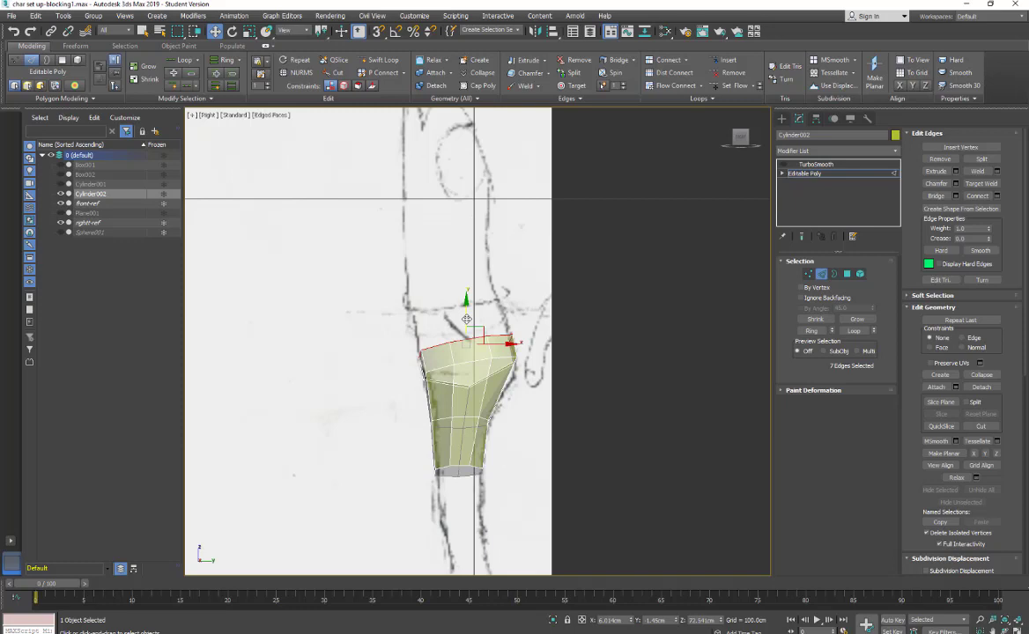
{"action": "left_click_drag", "start_coordinate": [466, 317], "coordinate": [492, 321]}
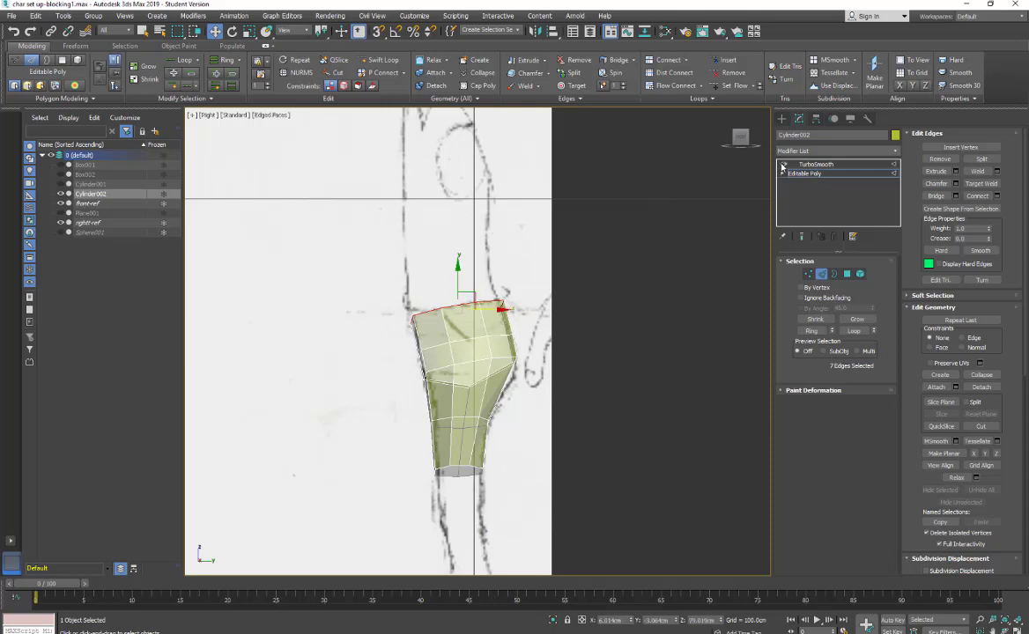
Check the smoothed leg and hip against the side reference, hide TurboSmooth again and show the Front view
{"action": "left_click", "coordinate": [805, 166]}
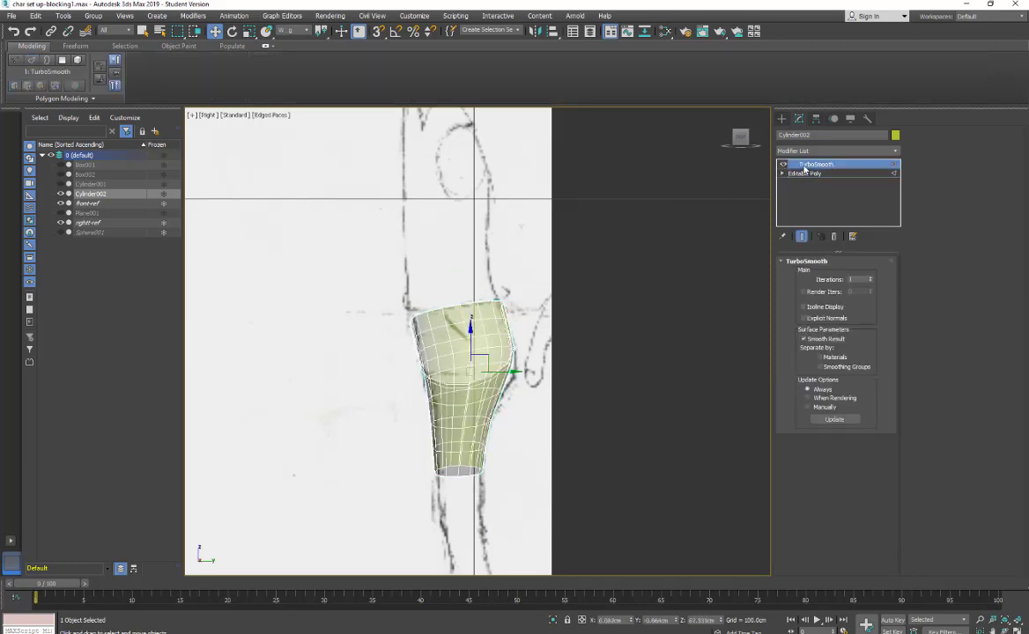
{"action": "left_click", "coordinate": [784, 165]}
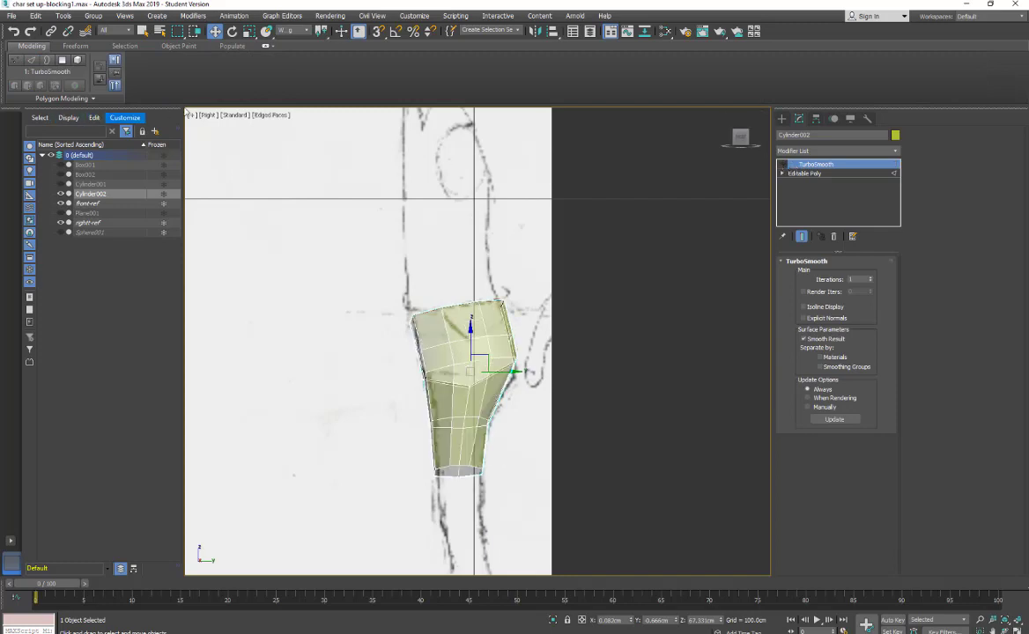
{"action": "left_click", "coordinate": [205, 115]}
{"action": "left_click", "coordinate": [211, 186]}
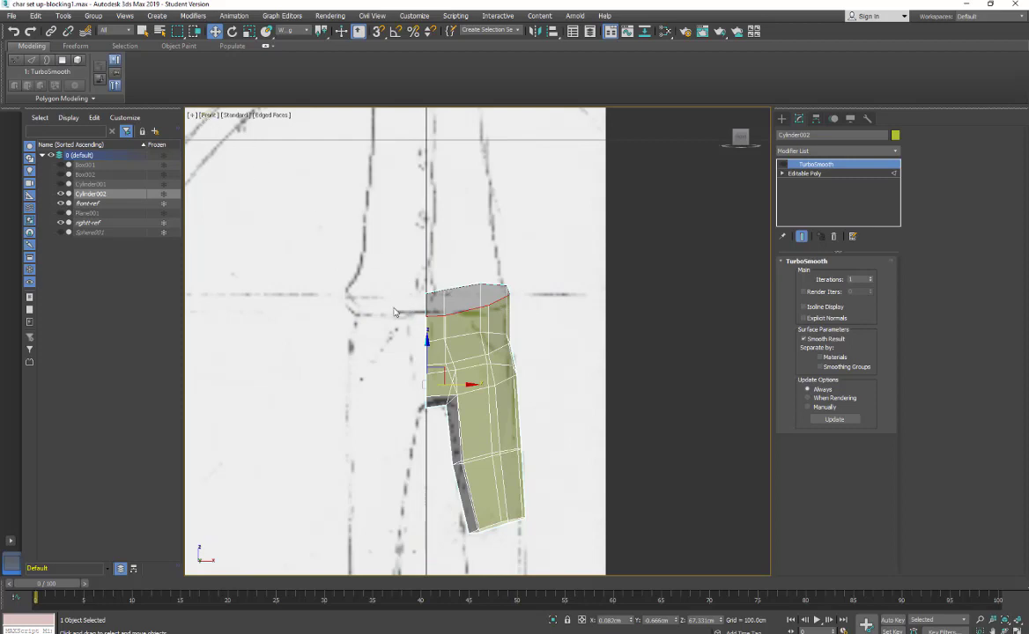
{"action": "middle_click_drag", "start_coordinate": [369, 310], "coordinate": [369, 321], "text": "alt"}
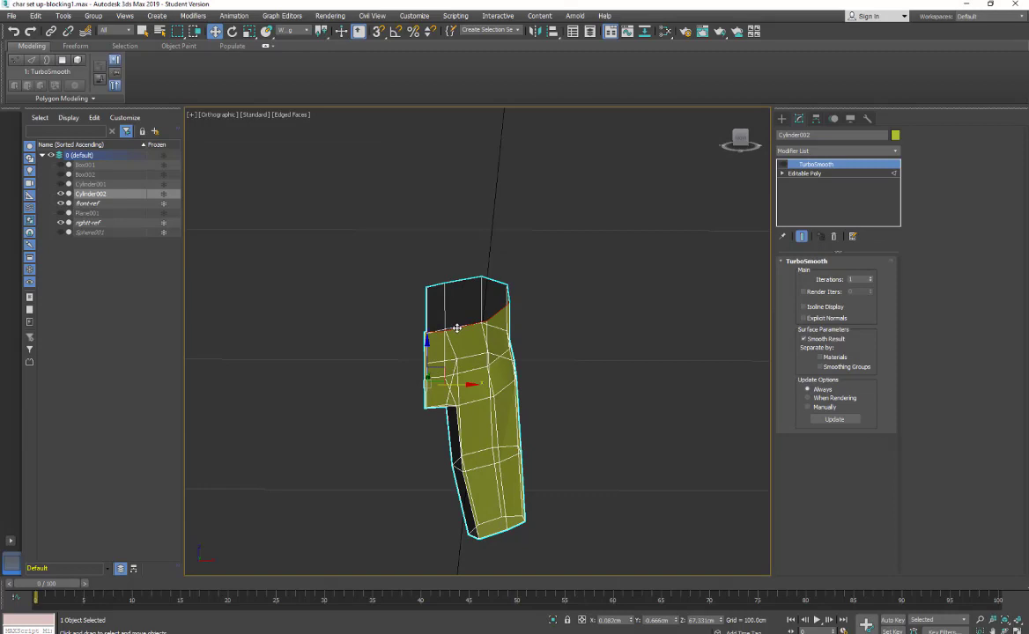
{"action": "left_click", "coordinate": [218, 118]}
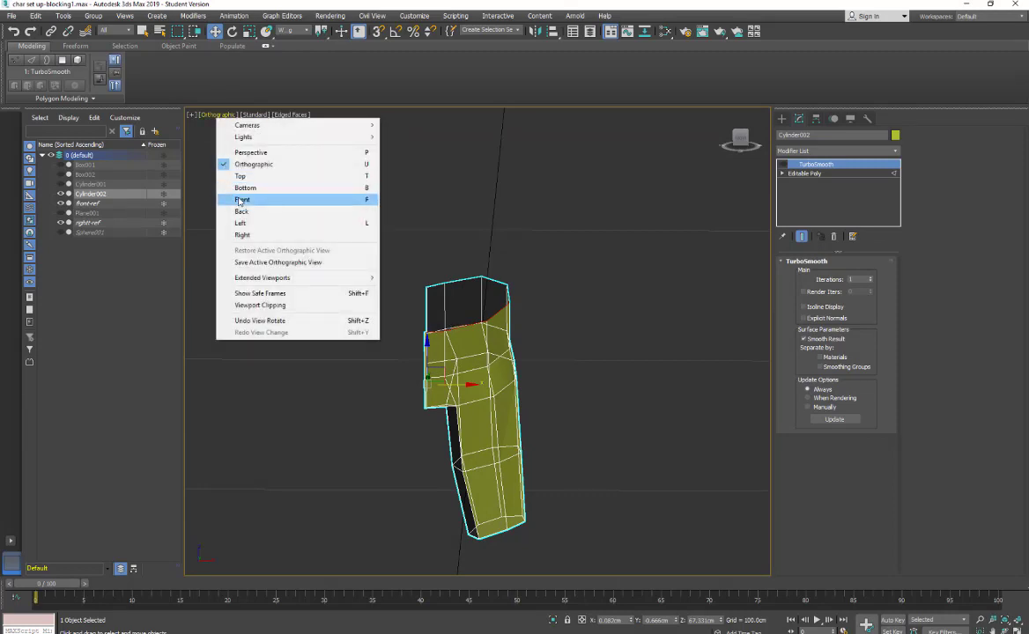
{"action": "left_click", "coordinate": [231, 182]}
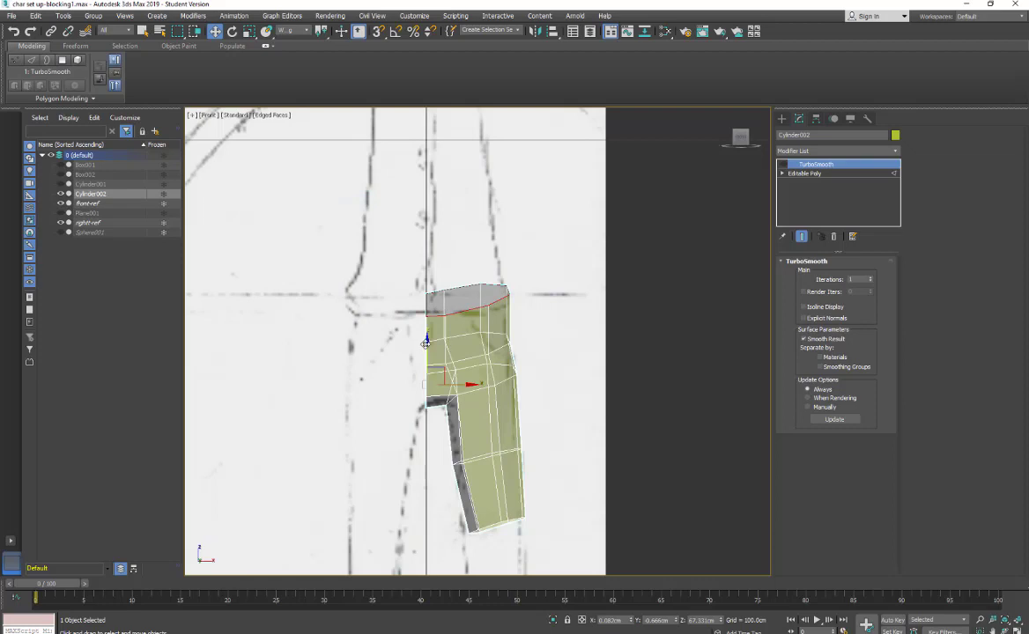
{"action": "mouse_move", "coordinate": [425, 340]}
{"action": "left_mouse_down"}
{"action": "mouse_move", "coordinate": [423, 328]}
{"action": "mouse_move", "coordinate": [423, 347]}
{"action": "left_mouse_up"}
{"action": "left_click", "coordinate": [376, 312]}
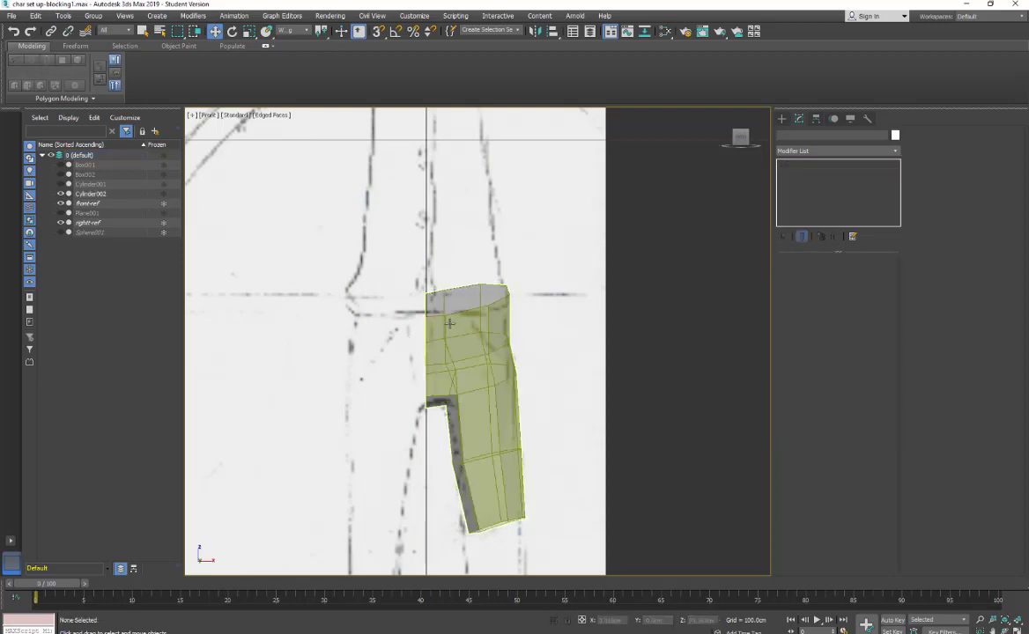
{"action": "left_click", "coordinate": [450, 314]}
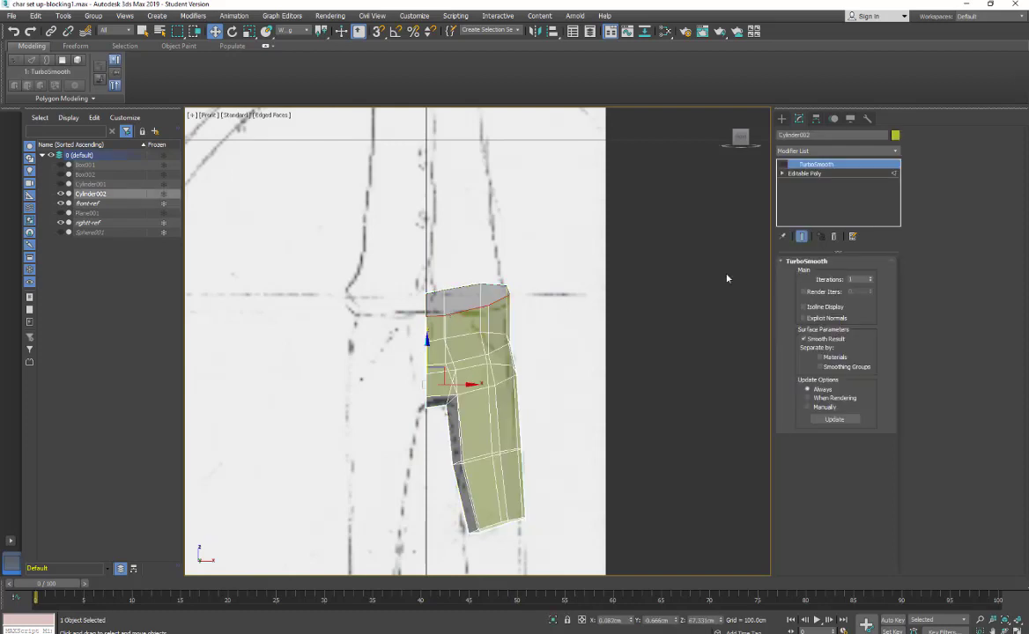
Select the top edge loop of the leg mesh in the Editable Poly and lower it to about 76.7 cm in Z
{"action": "left_click", "coordinate": [804, 174]}
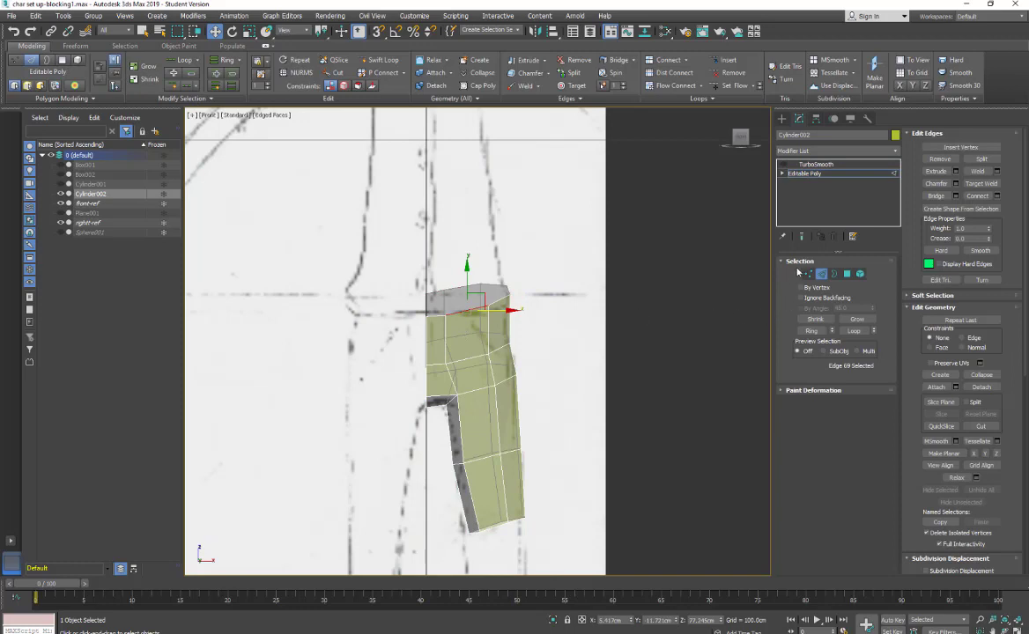
{"action": "double_click", "coordinate": [437, 315]}
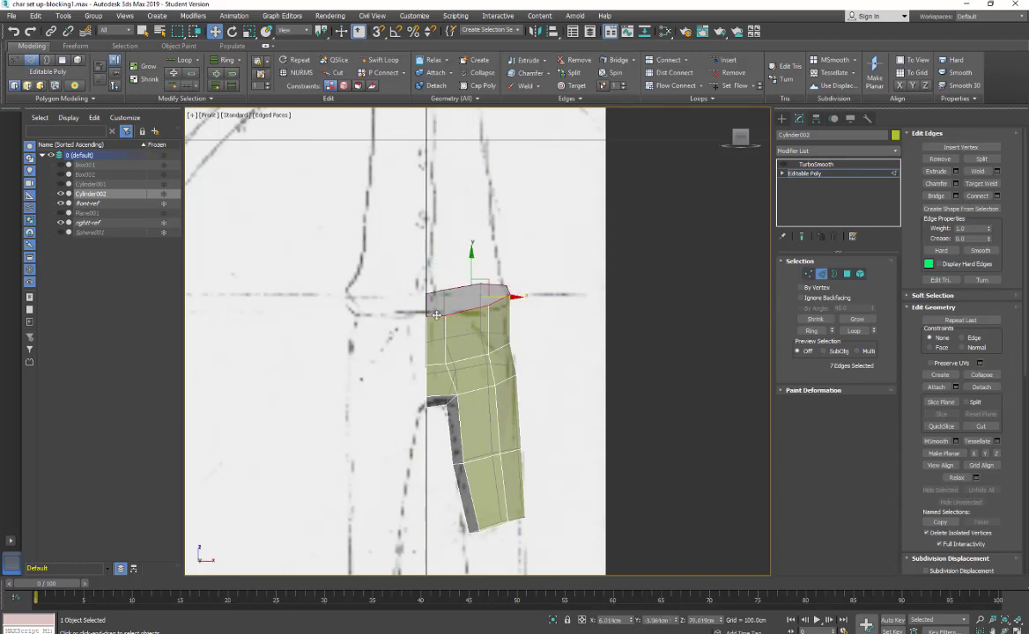
{"action": "left_click_drag", "start_coordinate": [470, 269], "coordinate": [471, 277]}
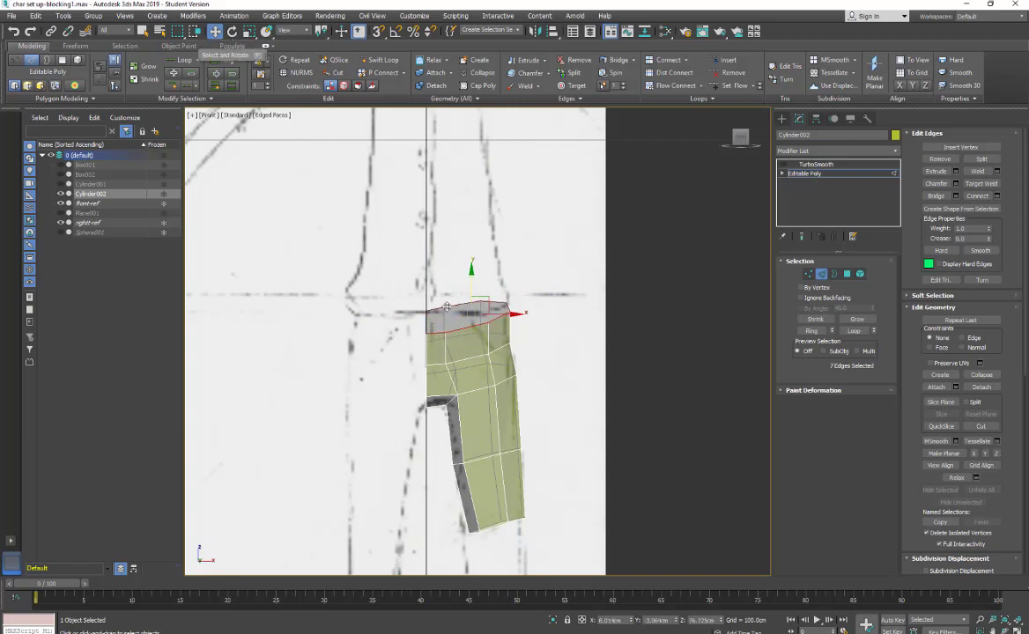
In the Right view, rotate the top loop slightly and raise it to about 77.9 cm in Z toward the side reference's waistline
{"action": "left_click", "coordinate": [208, 116]}
{"action": "left_click", "coordinate": [255, 234]}
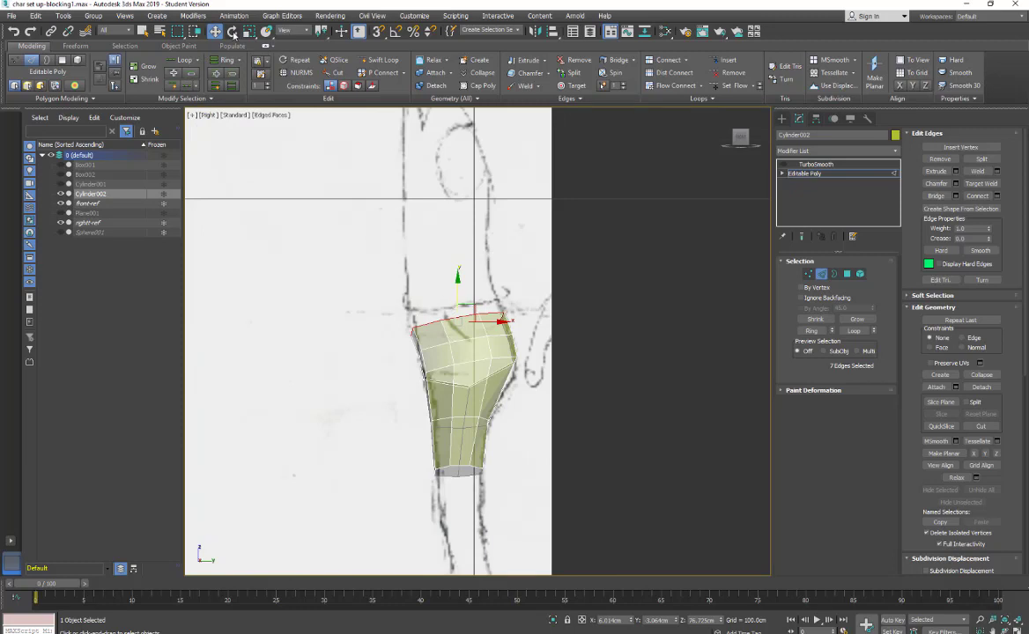
{"action": "key", "text": "e"}
{"action": "left_click_drag", "start_coordinate": [420, 302], "coordinate": [418, 300]}
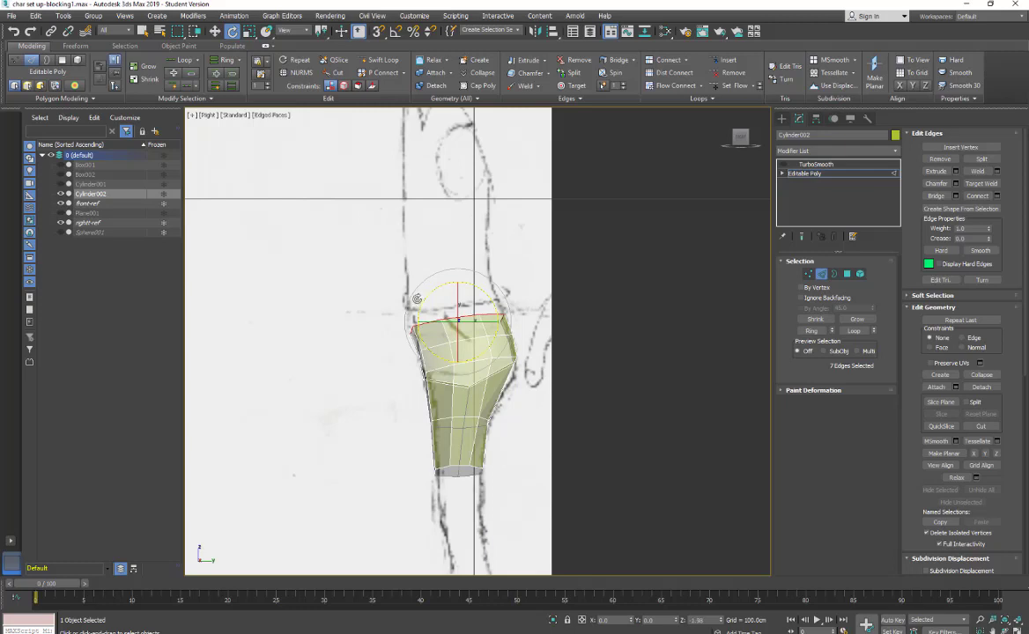
{"action": "left_click", "coordinate": [214, 31]}
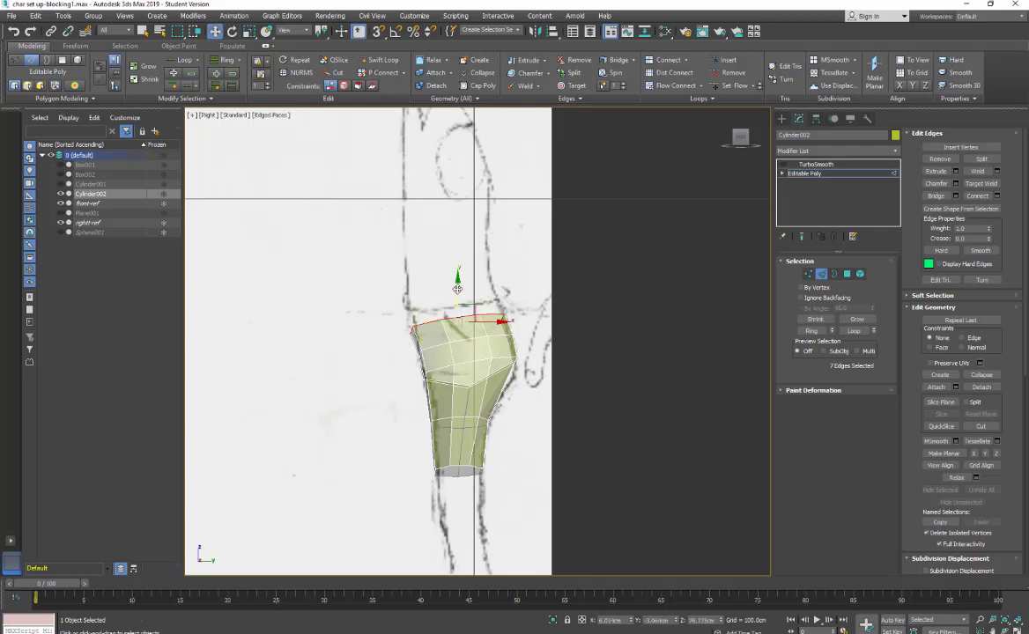
{"action": "left_click_drag", "start_coordinate": [457, 289], "coordinate": [455, 275]}
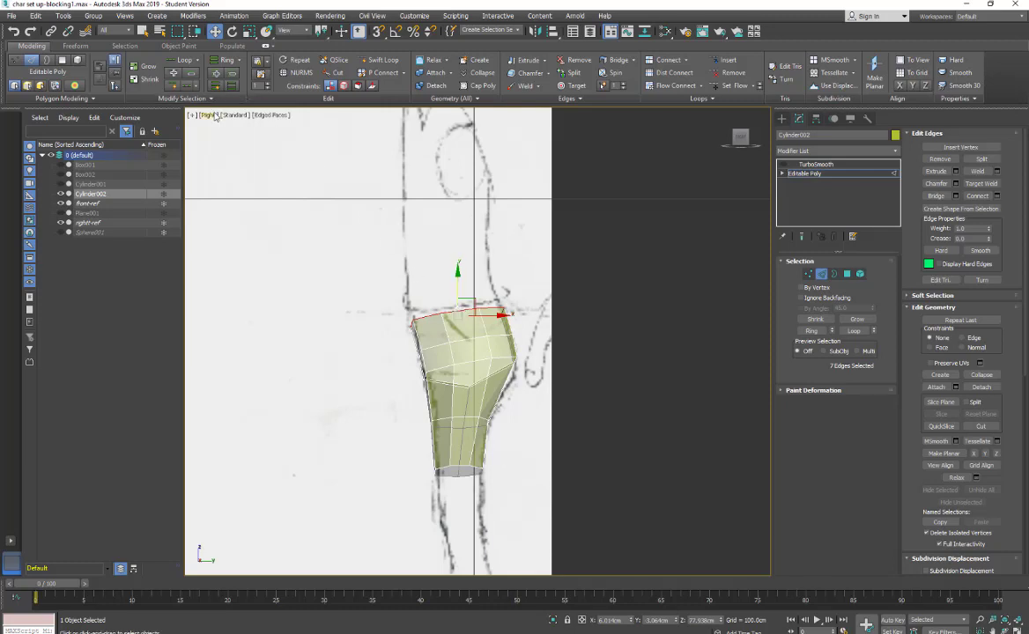
In the Front view, move the outer hip edge just below the top loop outward to about 11.3 cm in X
{"action": "left_click", "coordinate": [217, 143]}
{"action": "left_click", "coordinate": [215, 118]}
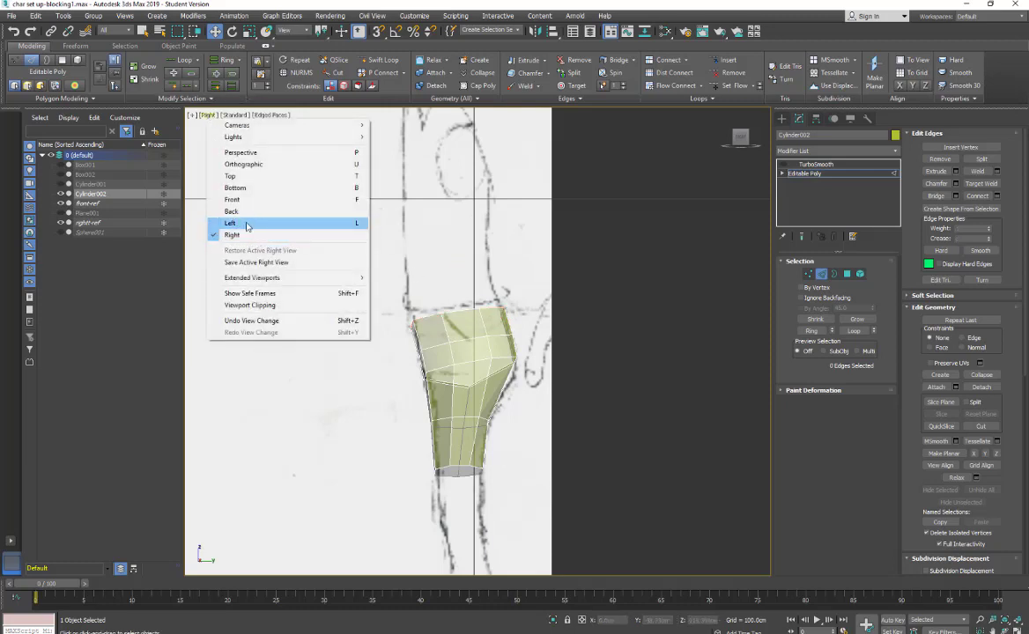
{"action": "left_click", "coordinate": [233, 200]}
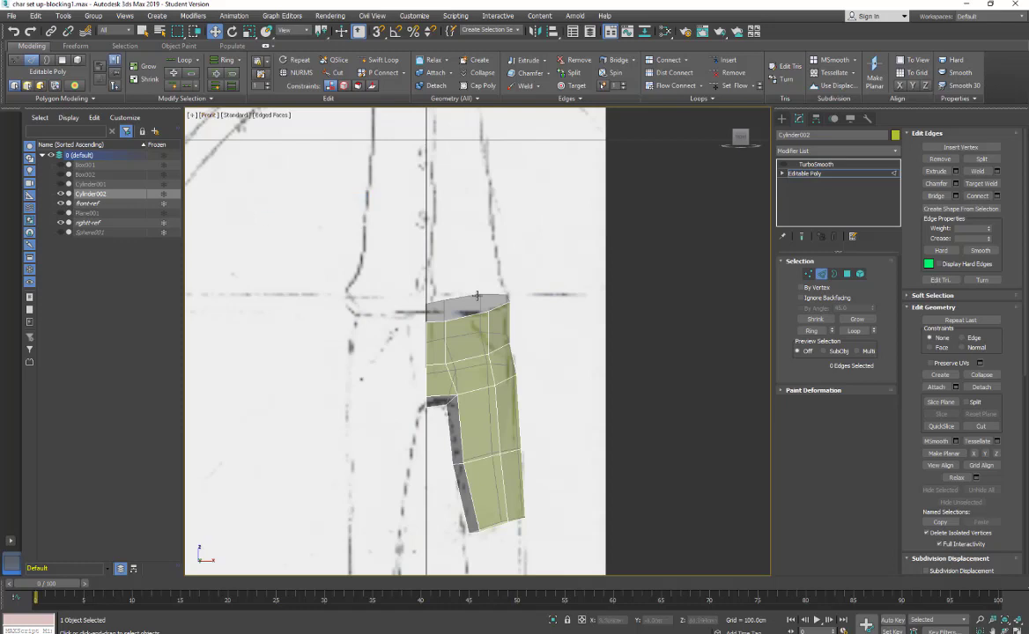
{"action": "left_click", "coordinate": [509, 344]}
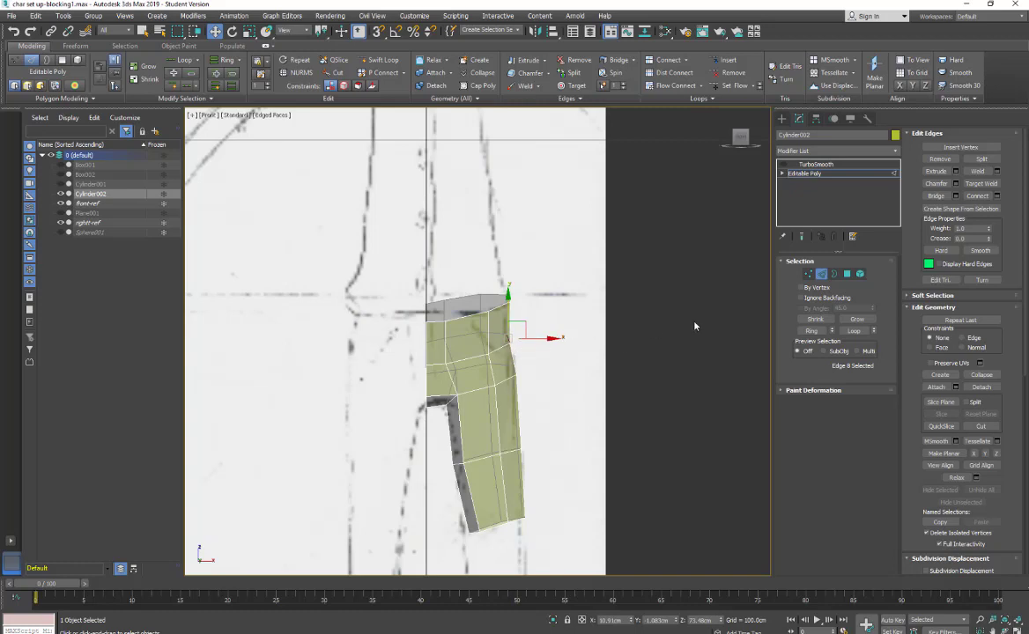
{"action": "left_click_drag", "start_coordinate": [533, 341], "coordinate": [540, 341]}
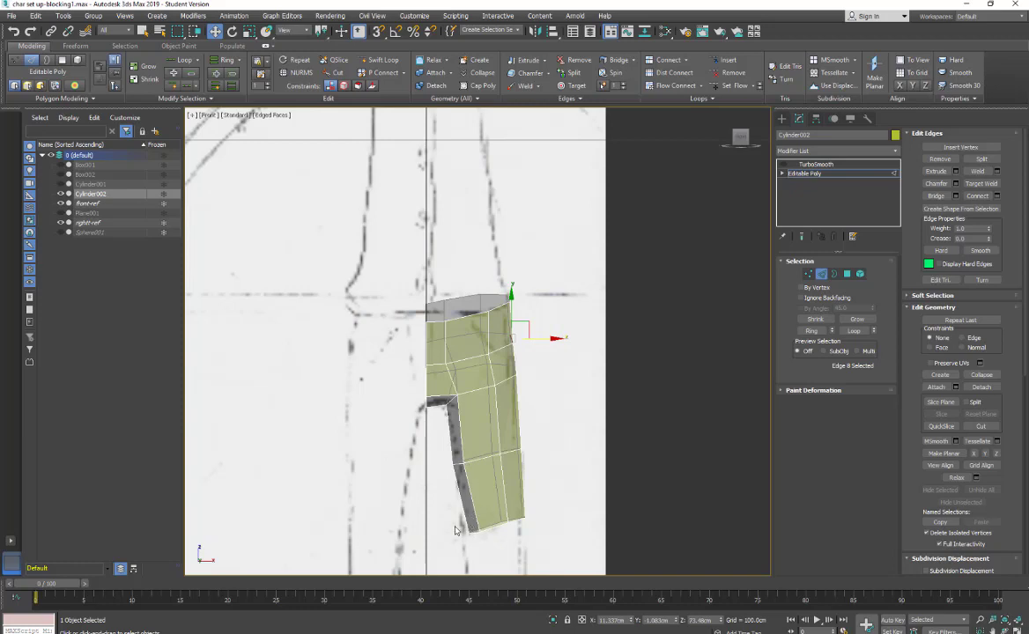
Shift the inner vertices of the two lowest leg loops sideways to follow the inner thigh line of the front reference
{"action": "left_click", "coordinate": [769, 297]}
{"action": "left_click", "coordinate": [808, 274]}
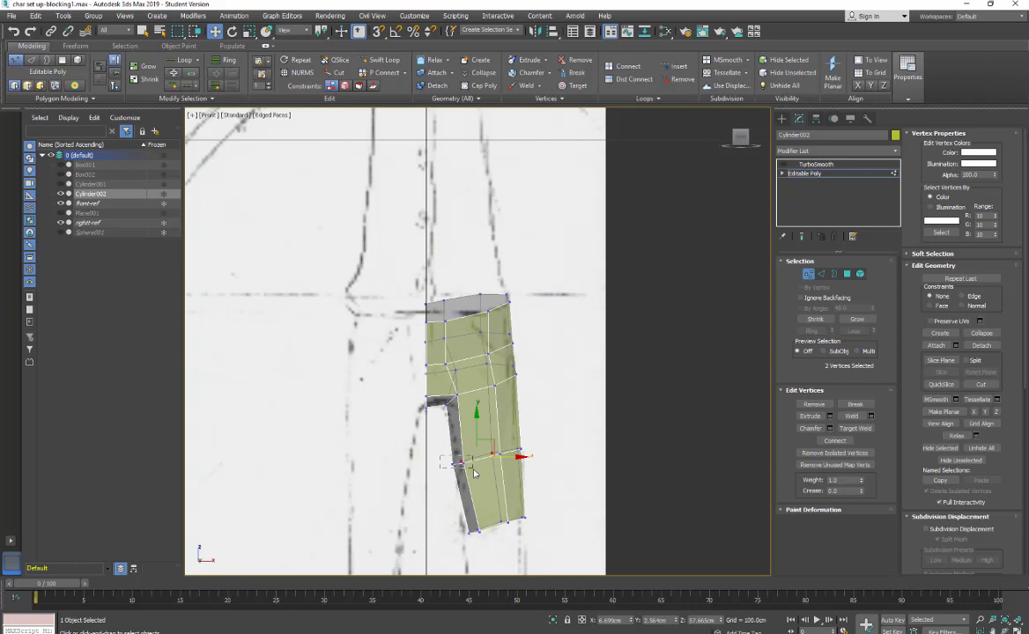
{"action": "left_click_drag", "start_coordinate": [473, 470], "coordinate": [478, 463]}
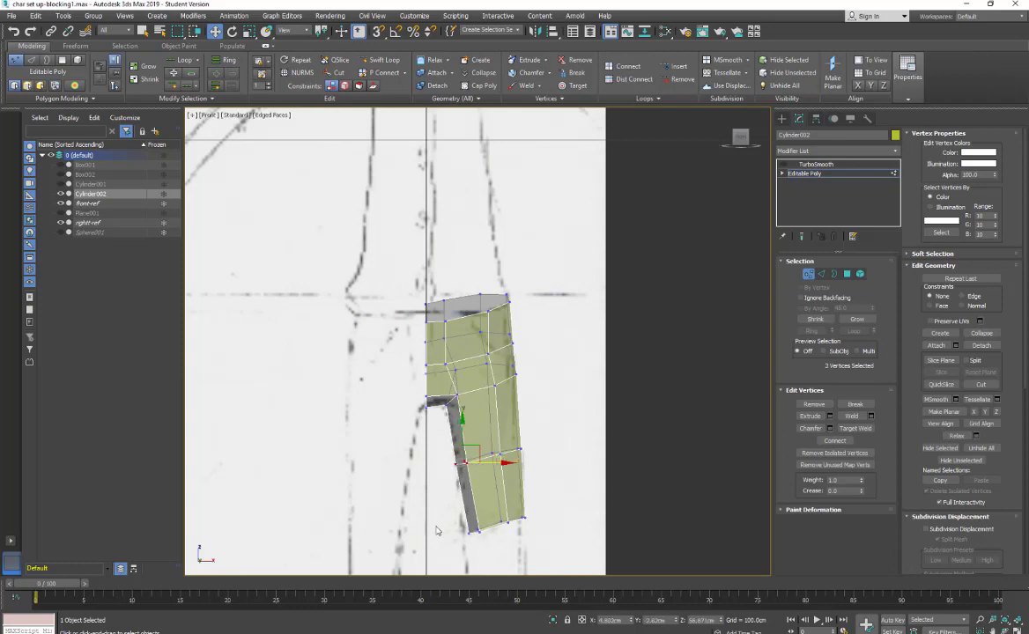
{"action": "left_click_drag", "start_coordinate": [440, 520], "coordinate": [498, 531]}
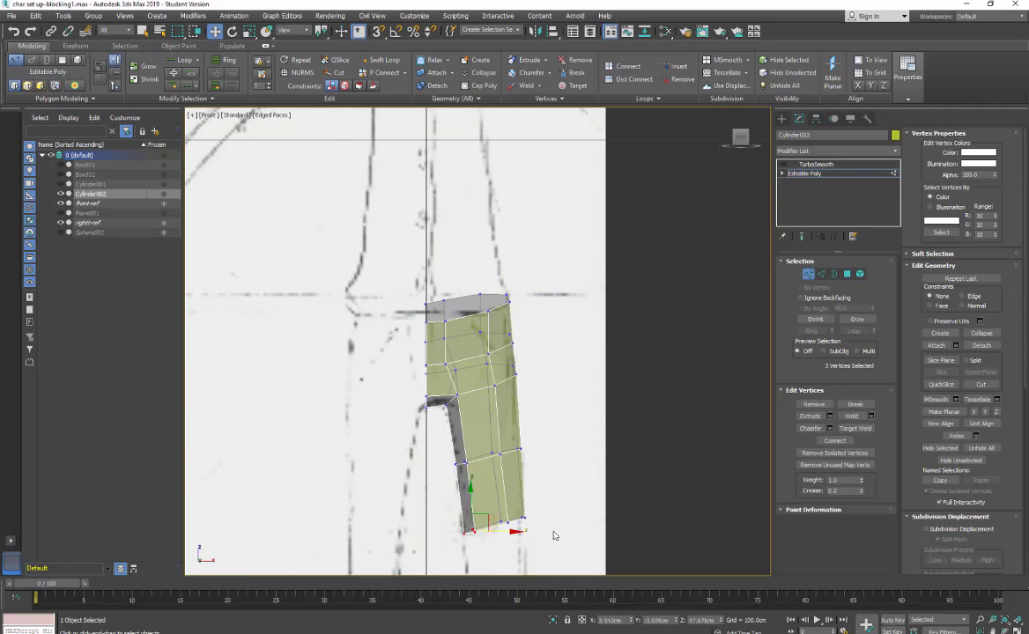
Select the leg's bottom edge loop and rotate it in the Front view until it is nearly horizontal
{"action": "middle_click_drag", "start_coordinate": [507, 528], "coordinate": [534, 370]}
{"action": "left_click_drag", "start_coordinate": [535, 372], "coordinate": [438, 407]}
{"action": "left_click", "coordinate": [822, 274]}
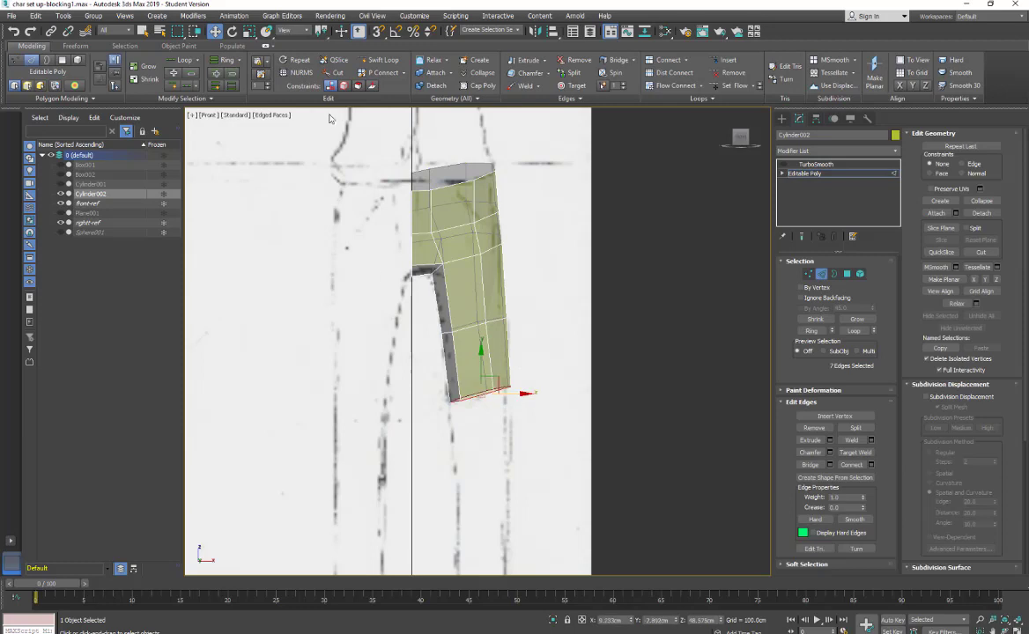
{"action": "left_click", "coordinate": [232, 31]}
{"action": "left_click_drag", "start_coordinate": [489, 360], "coordinate": [432, 302]}
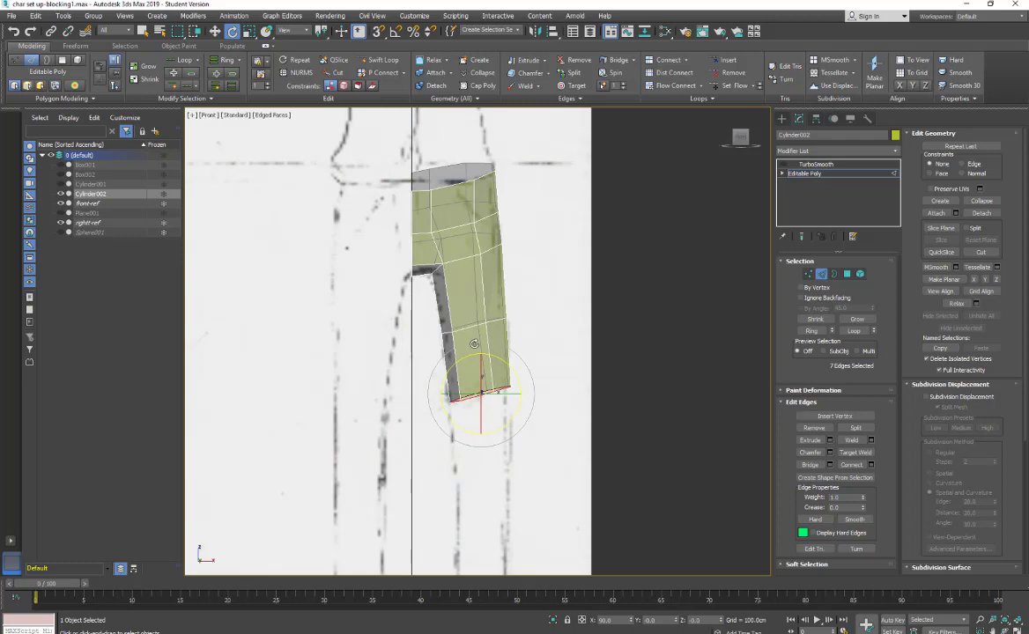
{"action": "mouse_move", "coordinate": [473, 352]}
{"action": "left_mouse_down"}
{"action": "mouse_move", "coordinate": [493, 351]}
{"action": "mouse_move", "coordinate": [485, 347]}
{"action": "left_mouse_up"}
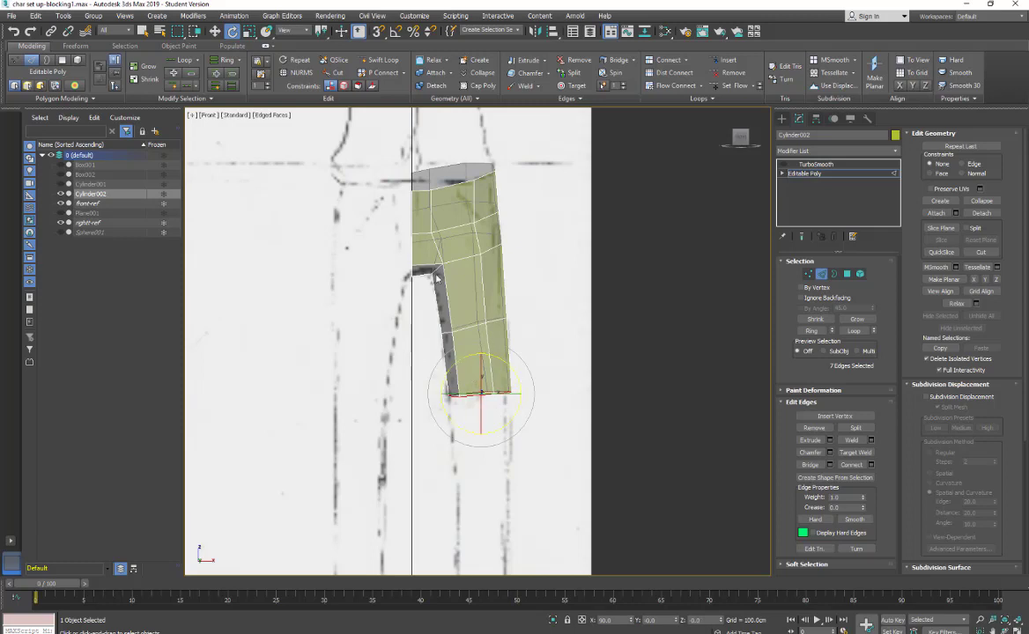